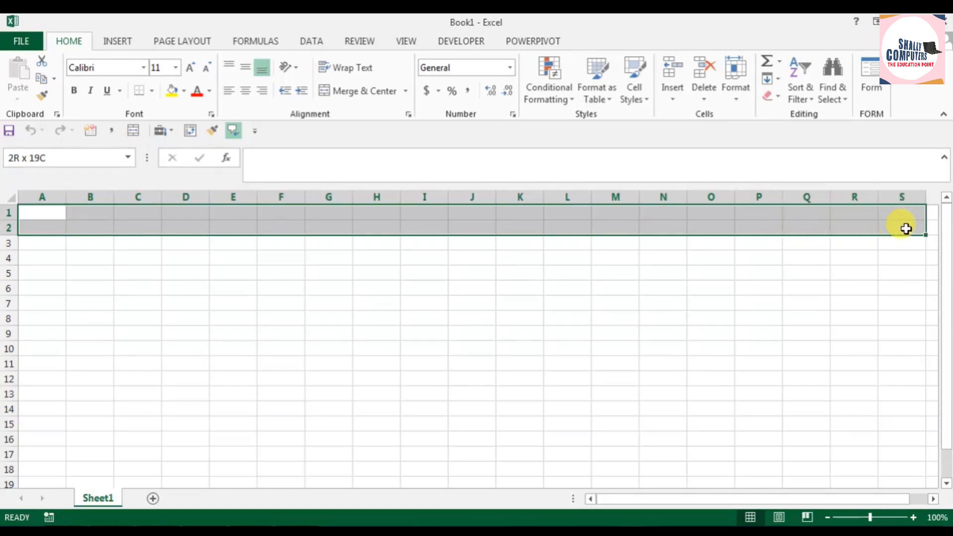
Step: Merge and center the range A1:S2 and enter the header "Sr. No" in A3
{"action": "left_click", "coordinate": [369, 90]}
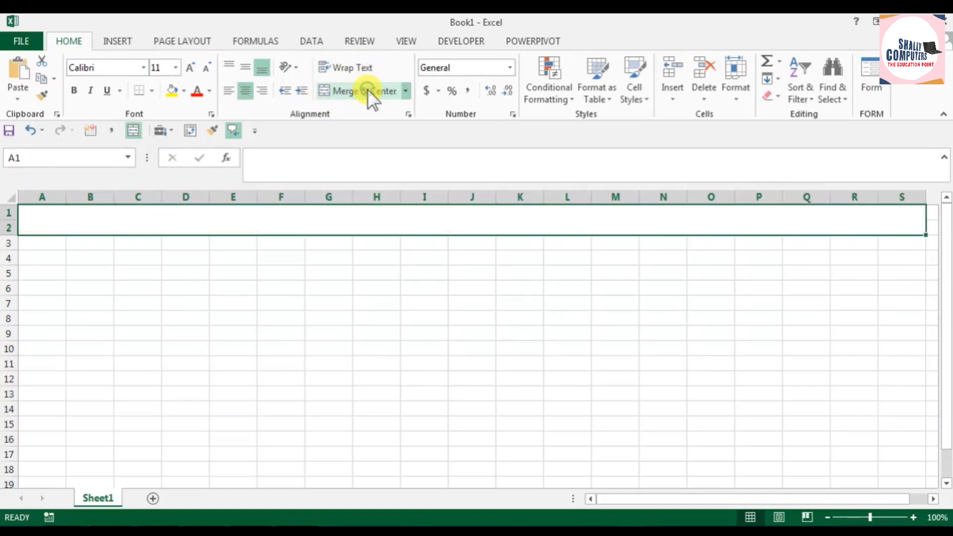
{"action": "left_click", "coordinate": [48, 246]}
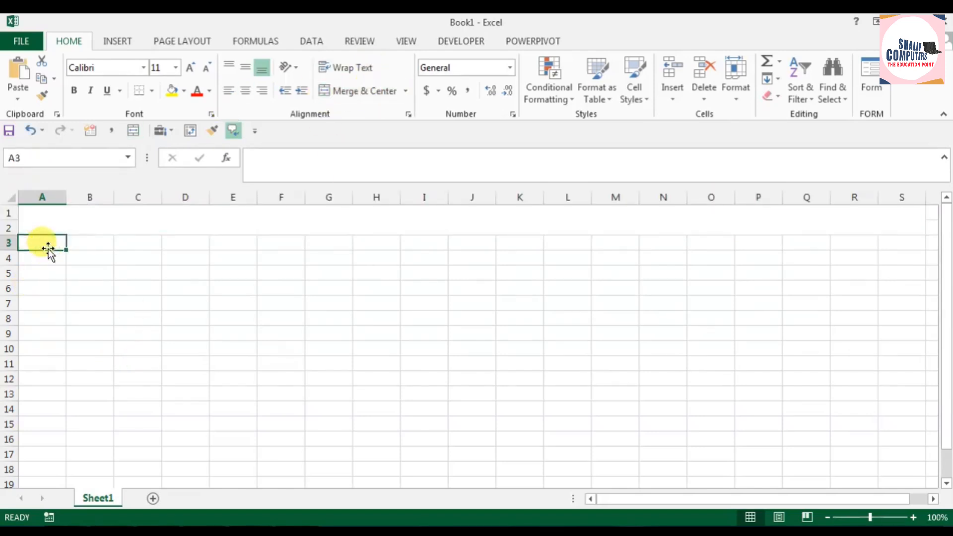
{"action": "type", "text": "Sr. No"}
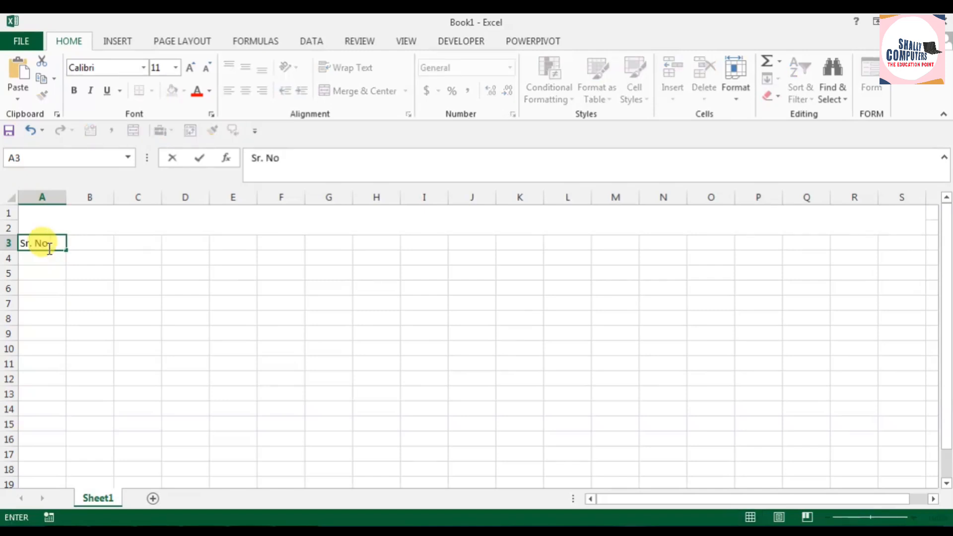
Step: Enter the header "Items Name" in B3 and fit column B to its text
{"action": "left_click", "coordinate": [90, 242]}
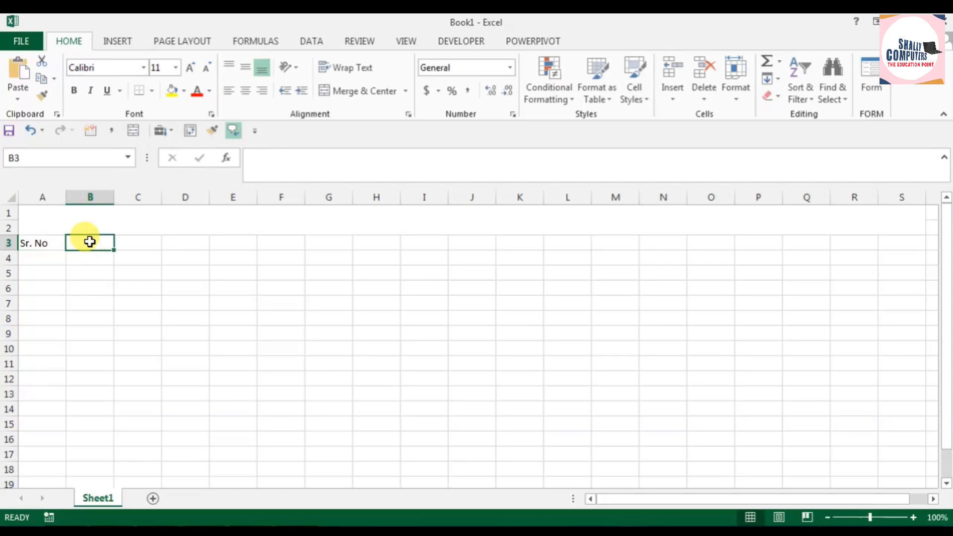
{"action": "type", "text": "Items Name"}
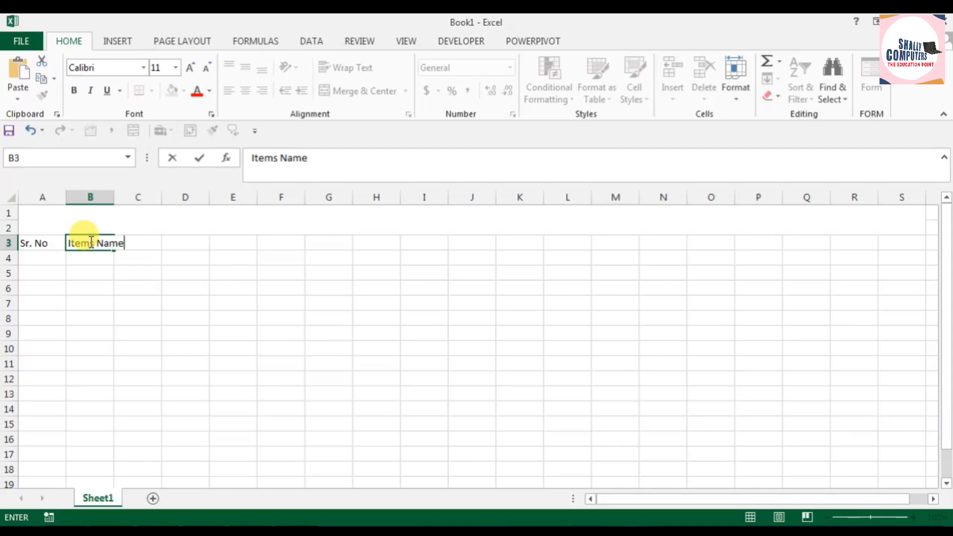
{"action": "left_click", "coordinate": [279, 314]}
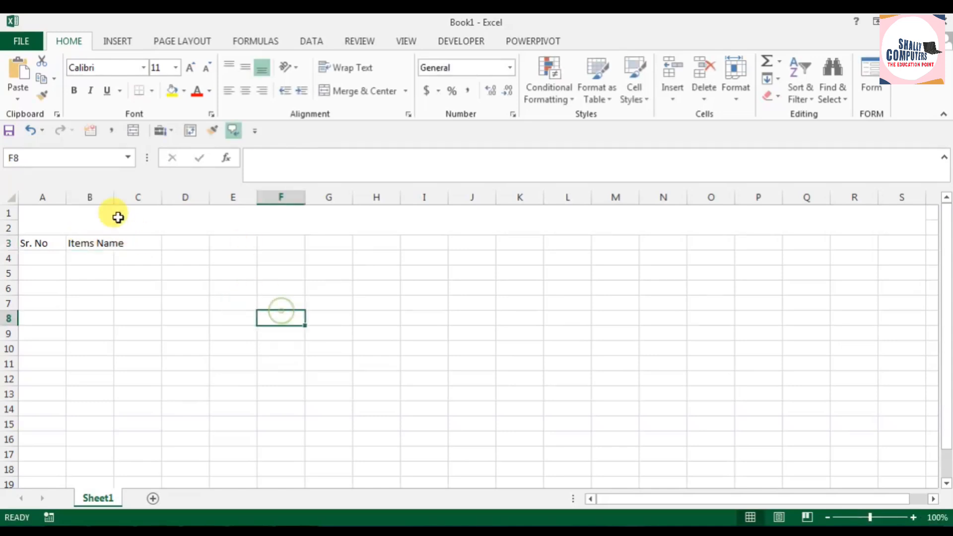
{"action": "double_click", "coordinate": [114, 197]}
Step: Enter the header "Opening Stock" in C3 and widen column C to fit it
{"action": "left_click", "coordinate": [155, 243]}
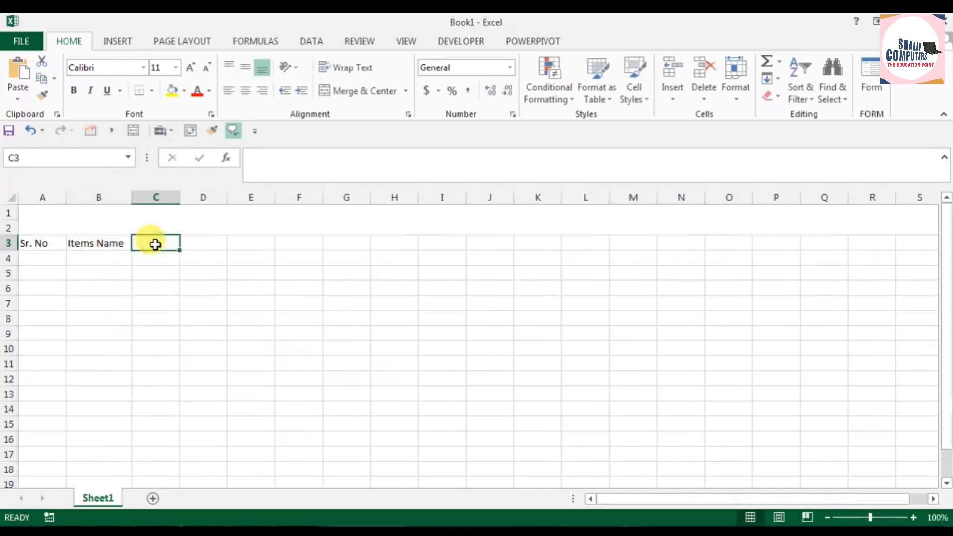
{"action": "type", "text": "Opening Stock"}
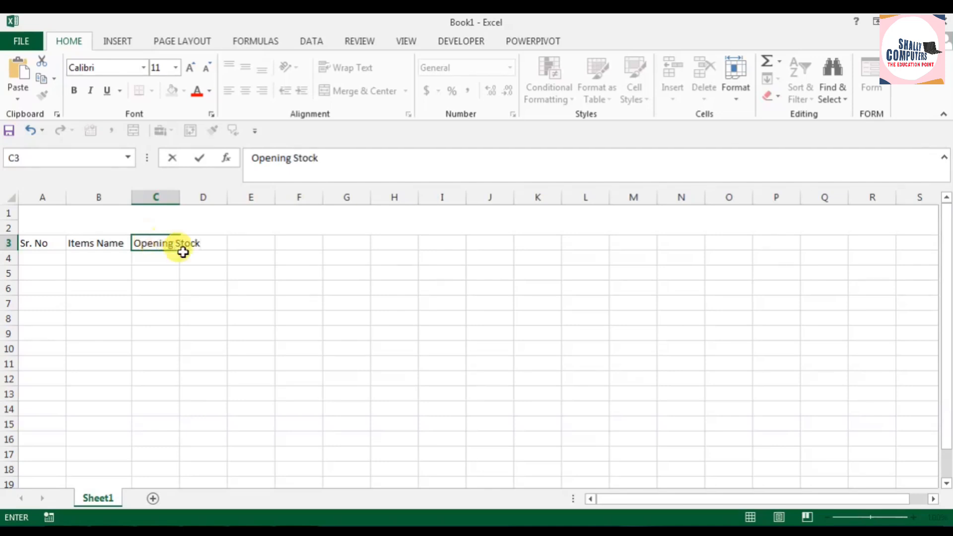
{"action": "left_click", "coordinate": [204, 288]}
{"action": "left_click_drag", "start_coordinate": [179, 197], "coordinate": [213, 198]}
Step: Enter 1 in D3 as the first day number
{"action": "left_click", "coordinate": [239, 247]}
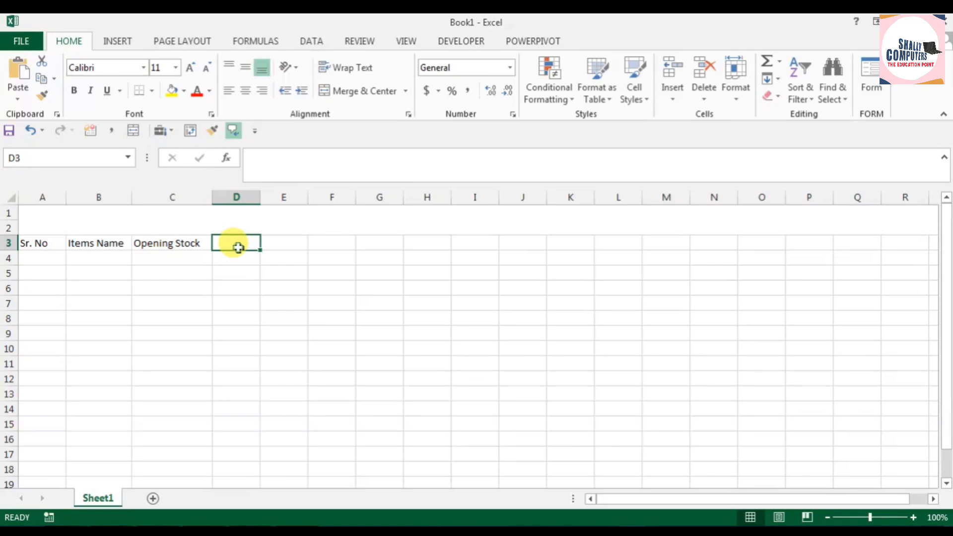
{"action": "type", "text": "1"}
{"action": "key", "text": "Tab"}
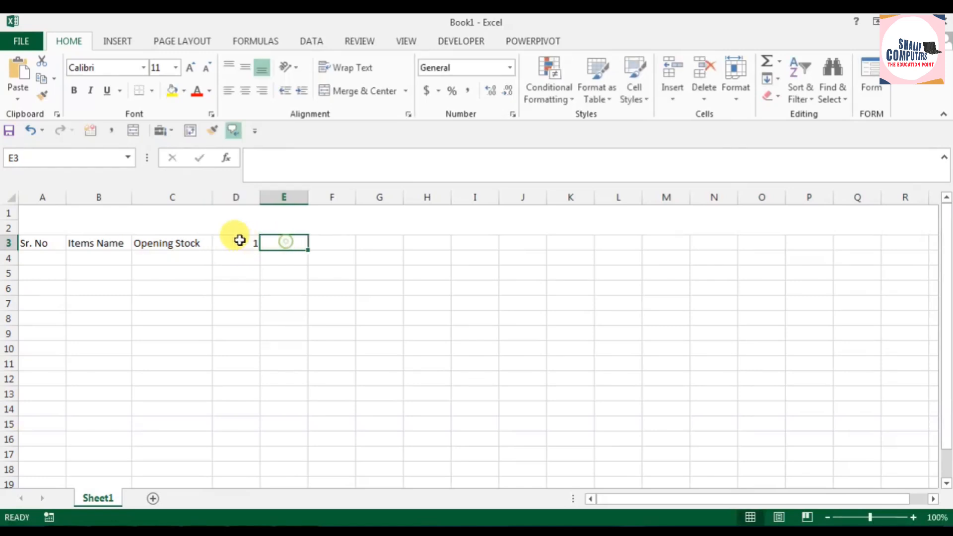
Step: Narrow columns D through AF so they form compact day columns
{"action": "left_click_drag", "start_coordinate": [259, 201], "coordinate": [929, 194]}
{"action": "scroll", "coordinate": [702, 357], "scroll_direction": "down", "scroll_amount": 2}
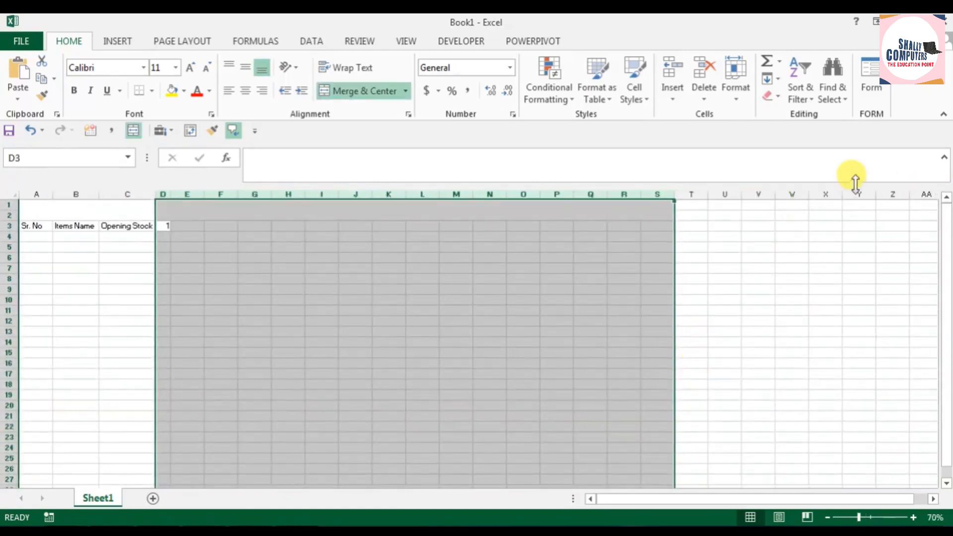
{"action": "left_click", "coordinate": [926, 194], "text": "shift"}
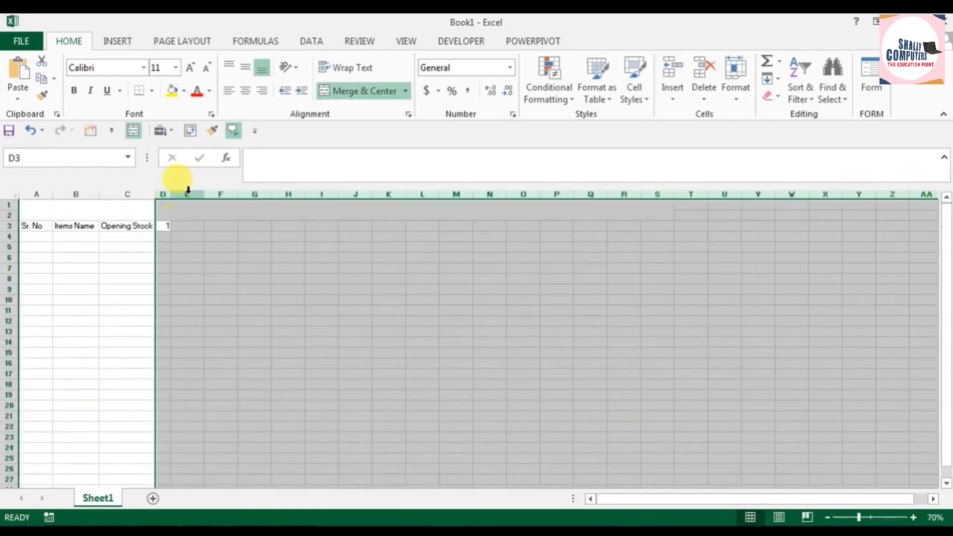
{"action": "left_click_drag", "start_coordinate": [204, 194], "coordinate": [187, 196]}
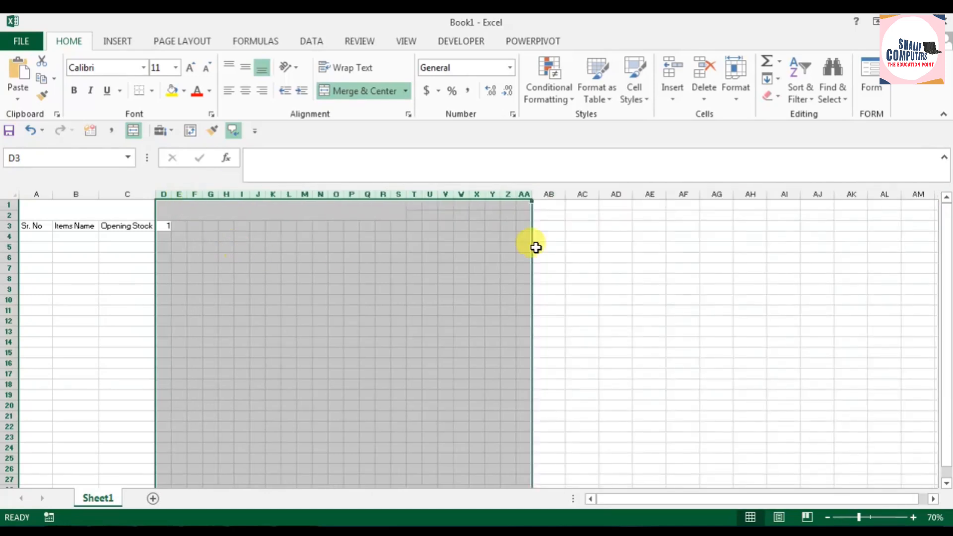
{"action": "left_click_drag", "start_coordinate": [548, 193], "coordinate": [675, 194]}
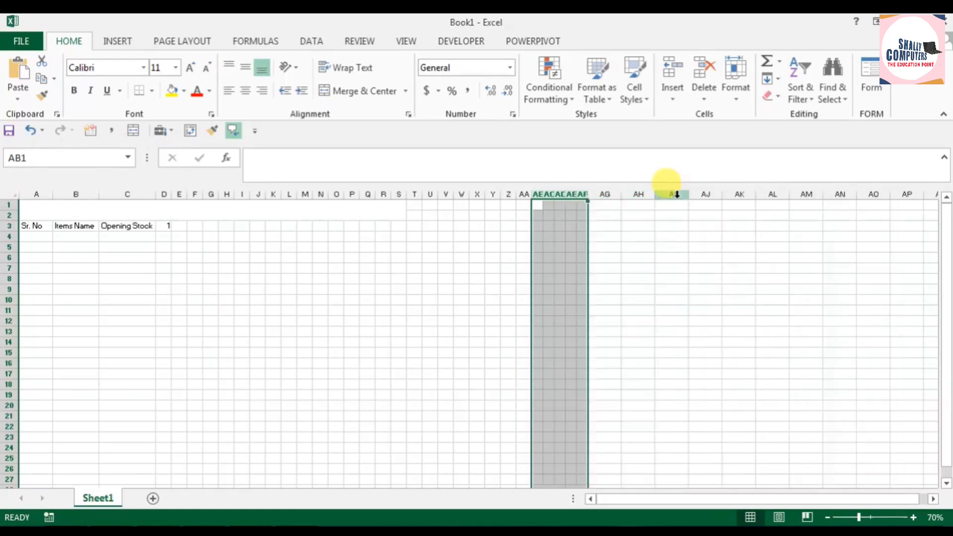
{"action": "left_click_drag", "start_coordinate": [587, 196], "coordinate": [622, 193]}
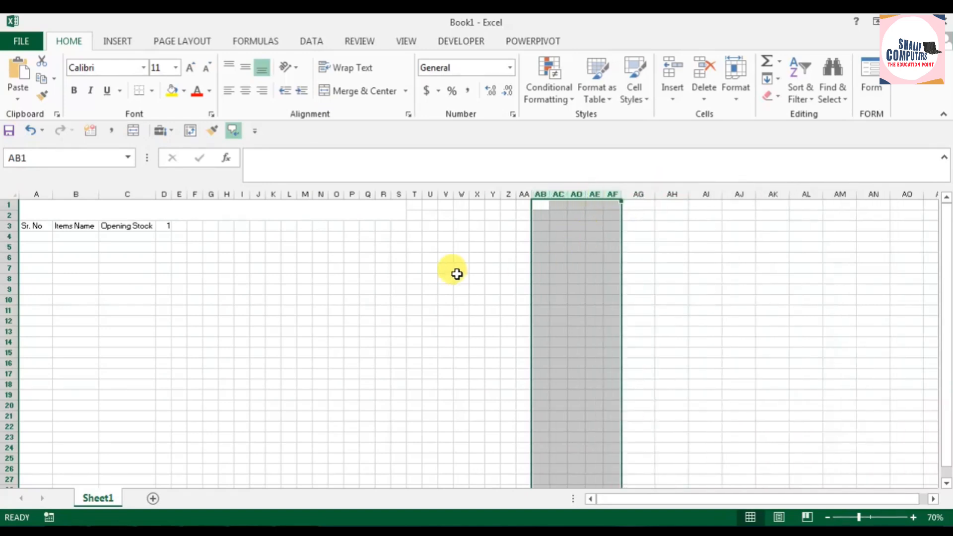
Step: Fill row 3 from D3 with a linear series in rows, step value 1 and stop value 31
{"action": "left_click", "coordinate": [462, 279]}
{"action": "scroll", "coordinate": [313, 297], "scroll_direction": "up", "scroll_amount": 5}
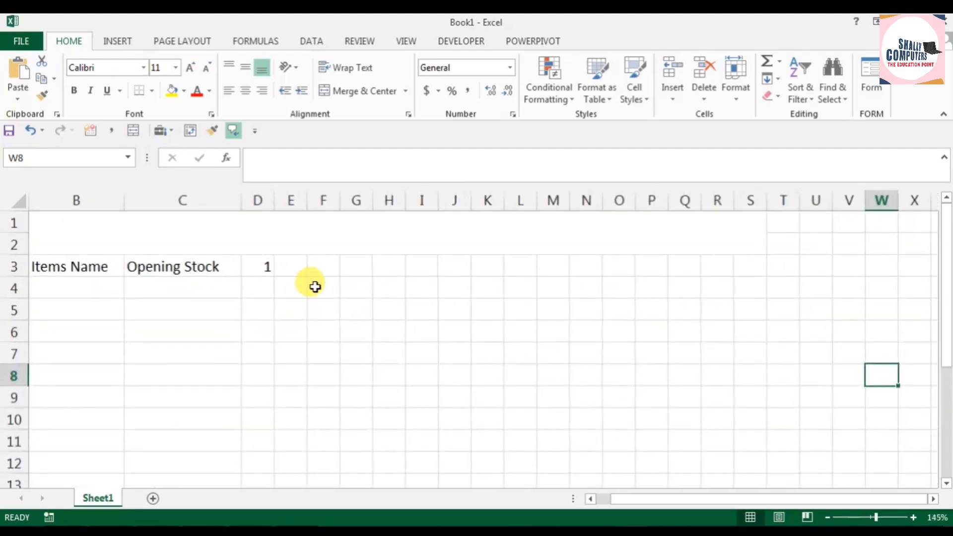
{"action": "left_click", "coordinate": [269, 267]}
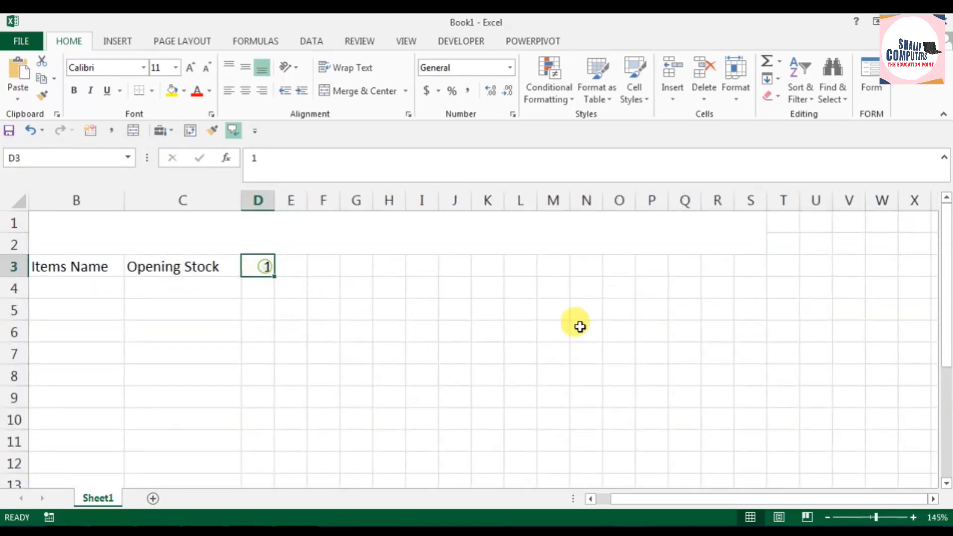
{"action": "left_click", "coordinate": [774, 78]}
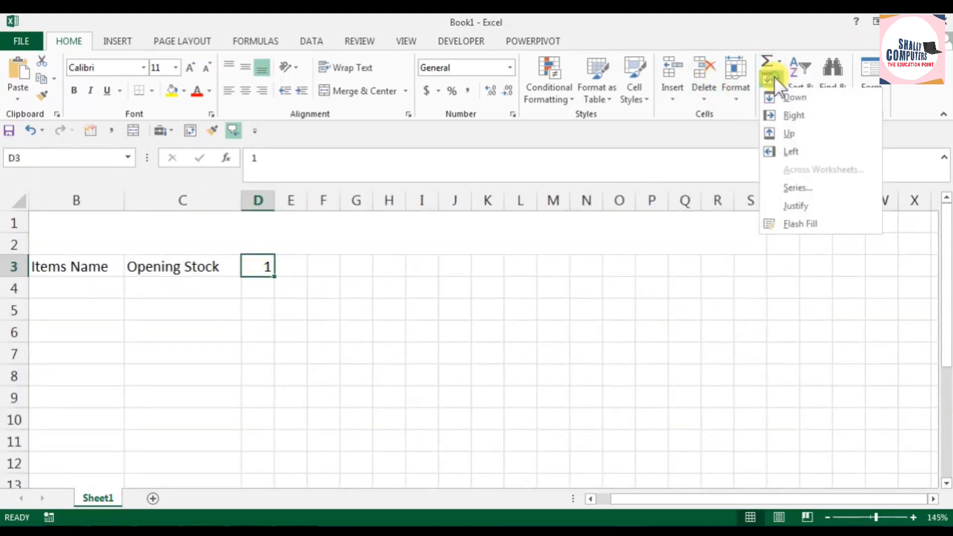
{"action": "left_click", "coordinate": [808, 191]}
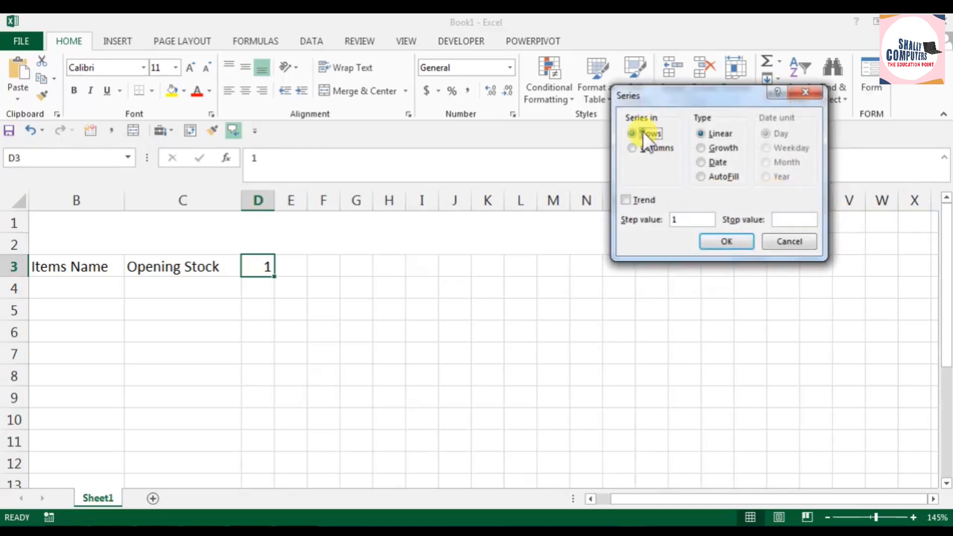
{"action": "left_click", "coordinate": [728, 132]}
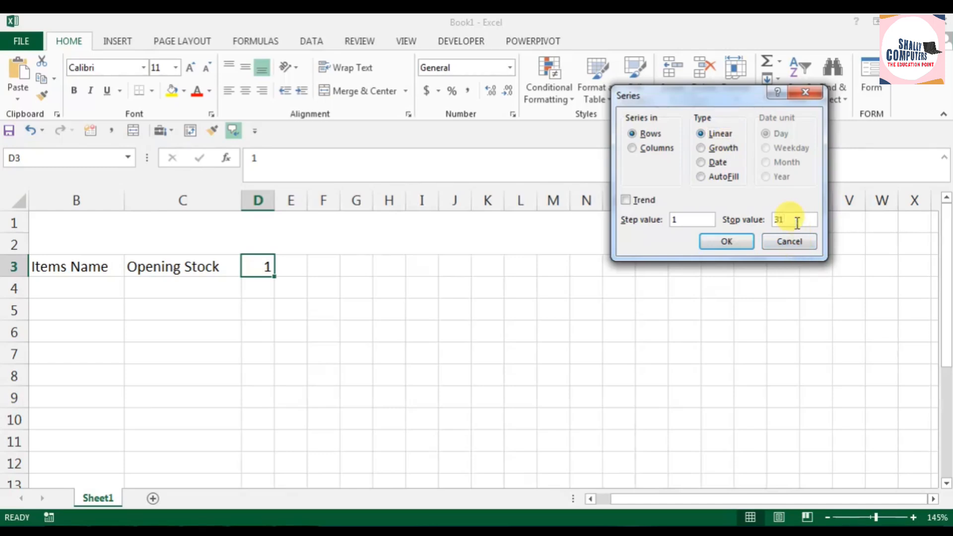
{"action": "left_click", "coordinate": [729, 242]}
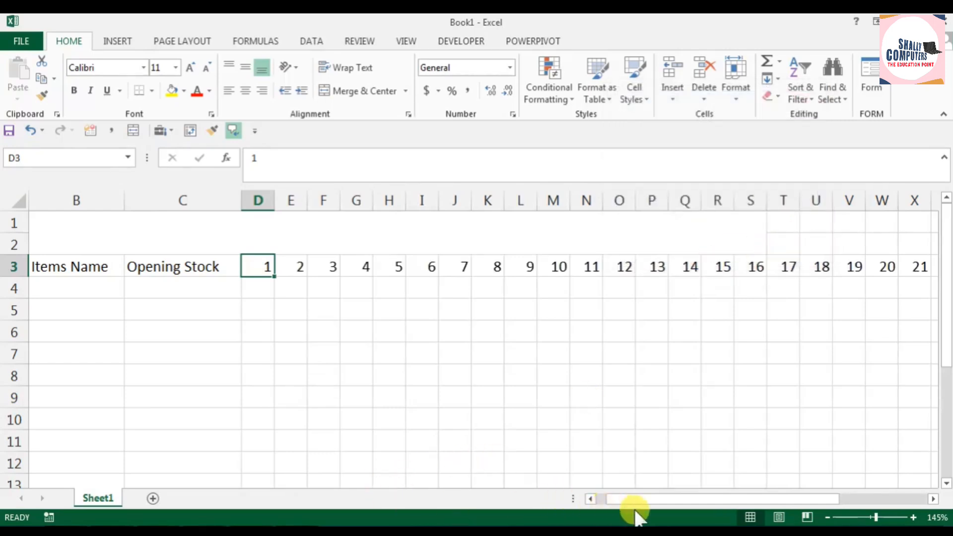
Step: Narrow columns AG and AH, which hold days 30 and 31, to match the other day columns
{"action": "left_click_drag", "start_coordinate": [648, 498], "coordinate": [770, 491]}
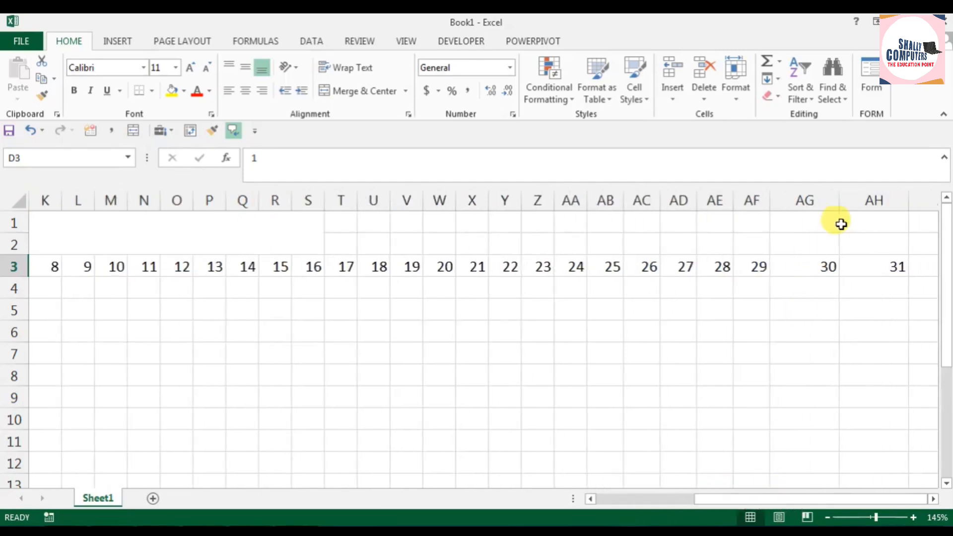
{"action": "left_click_drag", "start_coordinate": [839, 201], "coordinate": [797, 210]}
{"action": "left_click_drag", "start_coordinate": [863, 200], "coordinate": [816, 202]}
{"action": "left_click_drag", "start_coordinate": [696, 202], "coordinate": [654, 199]}
Step: Narrow columns A, B and C to fit the Sr. No, Items Name and Opening Stock headers closely
{"action": "left_click_drag", "start_coordinate": [788, 498], "coordinate": [611, 497]}
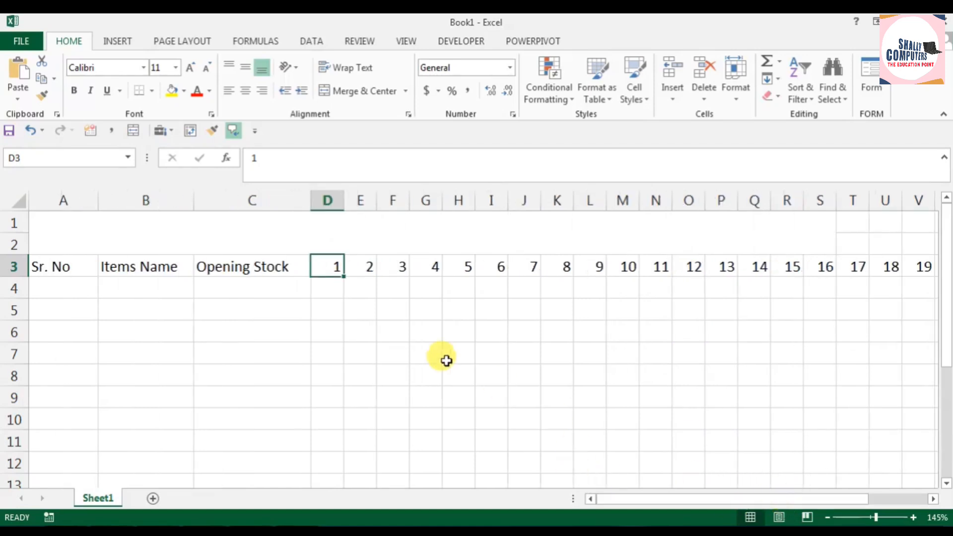
{"action": "left_click_drag", "start_coordinate": [97, 199], "coordinate": [83, 199]}
{"action": "left_click_drag", "start_coordinate": [178, 200], "coordinate": [175, 202]}
{"action": "left_click_drag", "start_coordinate": [294, 201], "coordinate": [277, 201]}
{"action": "scroll", "coordinate": [410, 404], "scroll_direction": "down", "scroll_amount": 3}
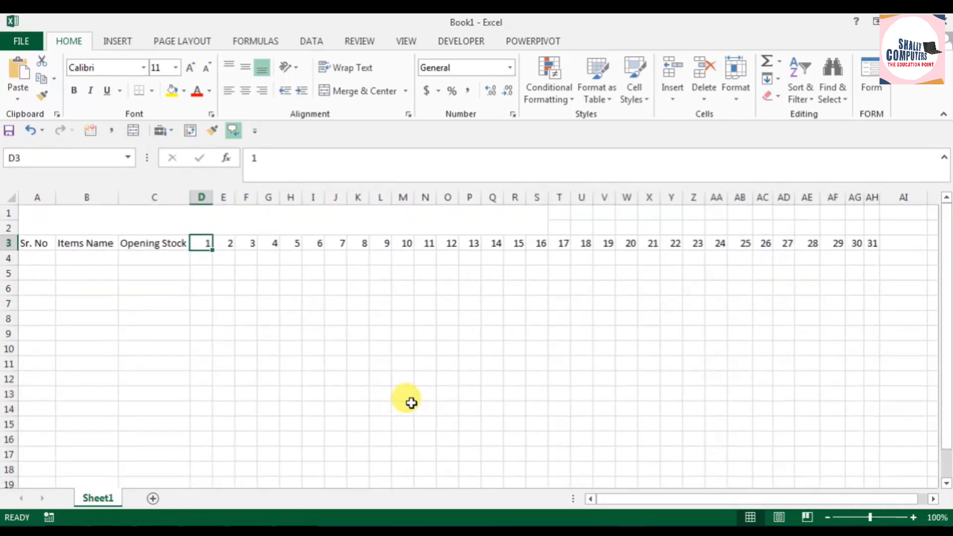
{"action": "left_click", "coordinate": [417, 357]}
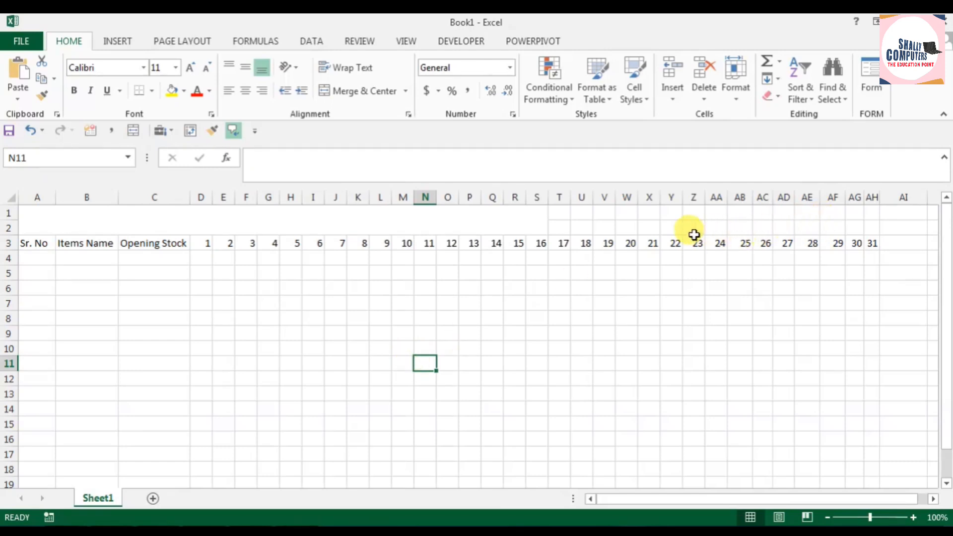
Step: Set columns D through AG to one equal, narrower width that just fits the day numbers
{"action": "mouse_move", "coordinate": [209, 199]}
{"action": "left_mouse_down"}
{"action": "mouse_move", "coordinate": [573, 202]}
{"action": "mouse_move", "coordinate": [205, 204]}
{"action": "left_mouse_up"}
{"action": "left_click_drag", "start_coordinate": [199, 196], "coordinate": [855, 197]}
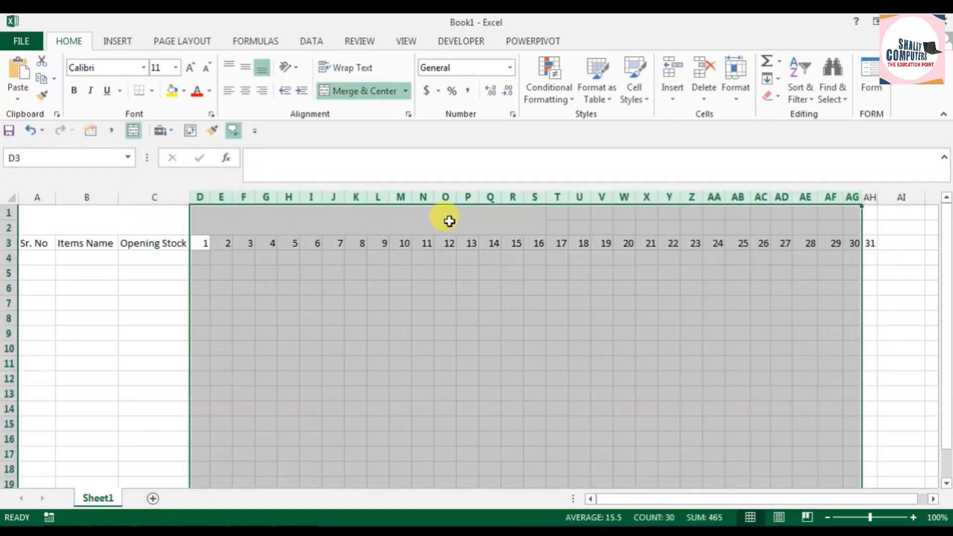
{"action": "left_click_drag", "start_coordinate": [435, 198], "coordinate": [427, 197]}
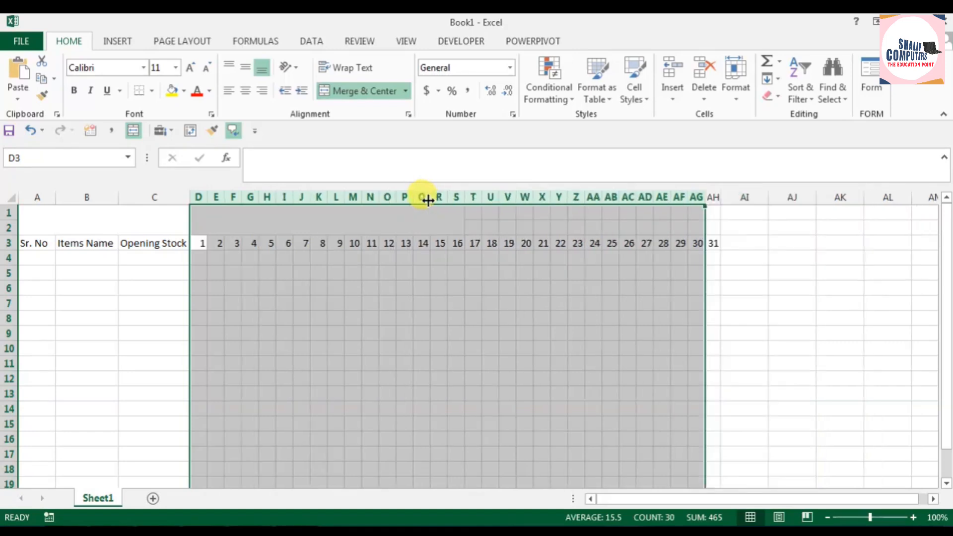
{"action": "left_click", "coordinate": [610, 333]}
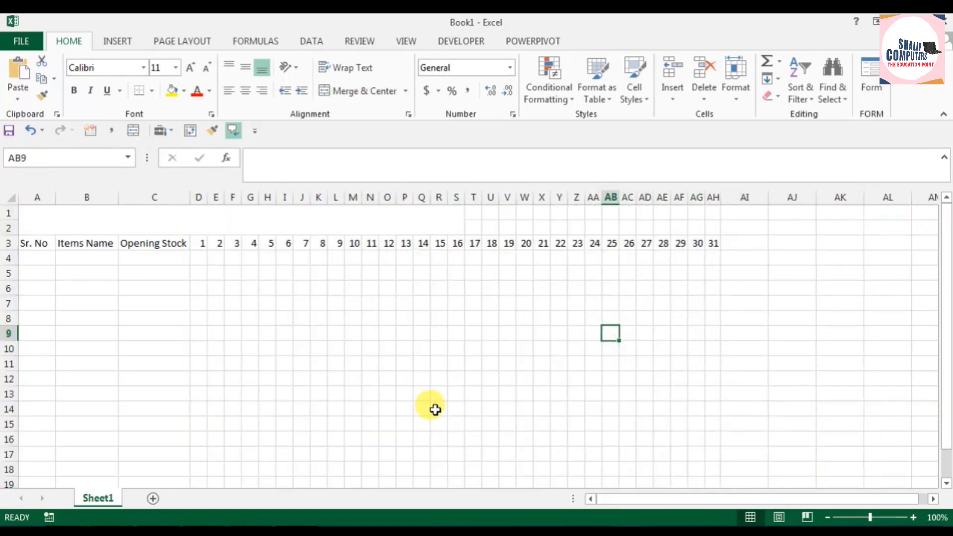
{"action": "left_click", "coordinate": [422, 391]}
Step: Enter the header "Closing Stock" in AI3 and widen column AI to fit it
{"action": "scroll", "coordinate": [215, 396], "scroll_direction": "up", "scroll_amount": 2}
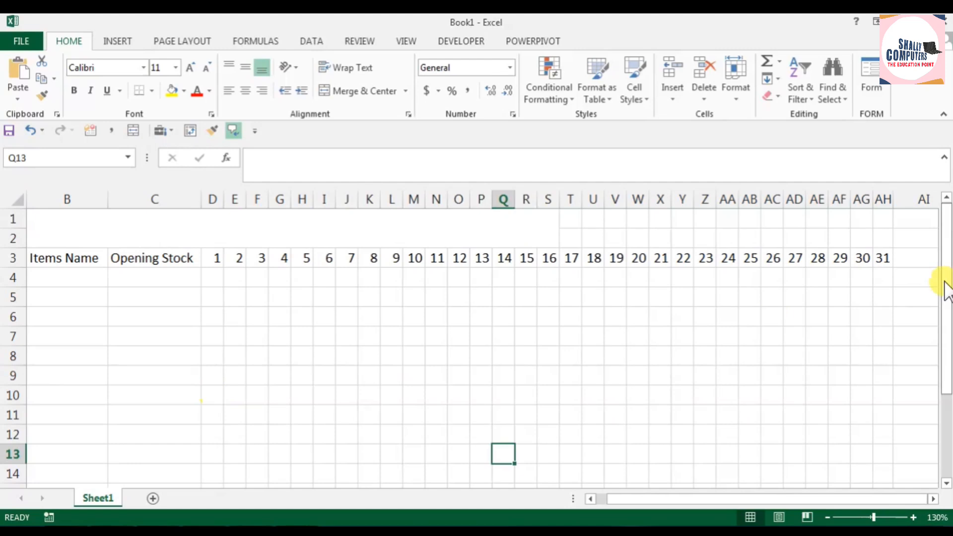
{"action": "left_click", "coordinate": [908, 261]}
{"action": "type", "text": "Closing St"}
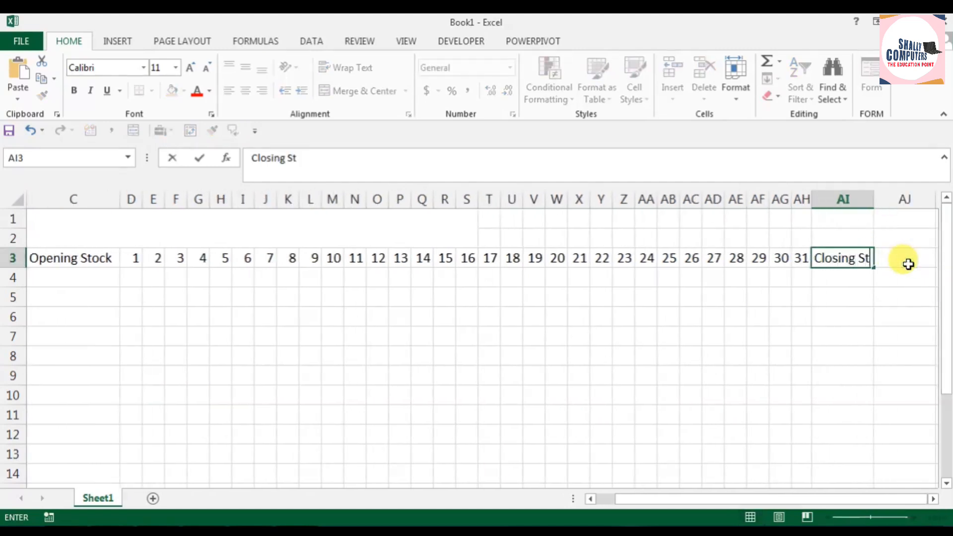
{"action": "type", "text": "ock"}
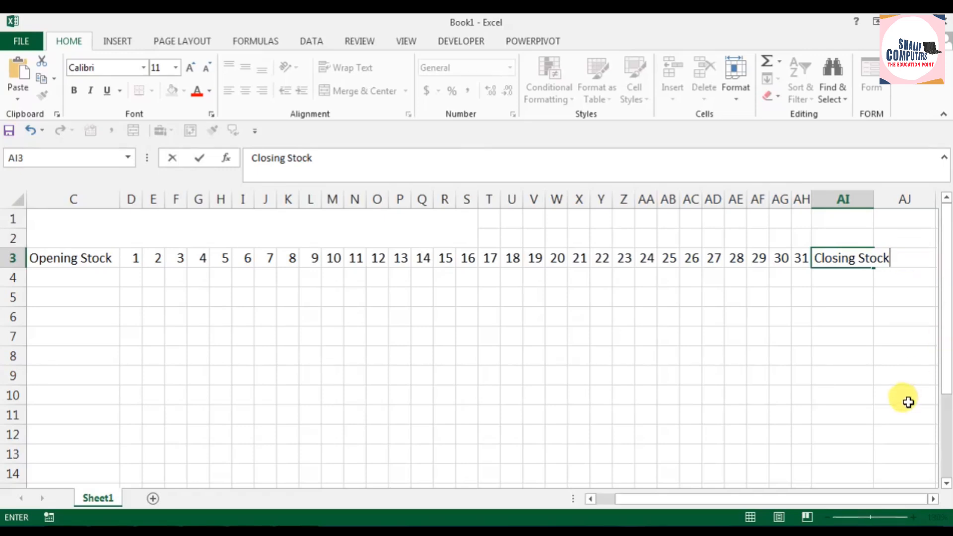
{"action": "left_click", "coordinate": [909, 400]}
{"action": "left_click_drag", "start_coordinate": [874, 199], "coordinate": [893, 195]}
{"action": "left_click", "coordinate": [867, 260]}
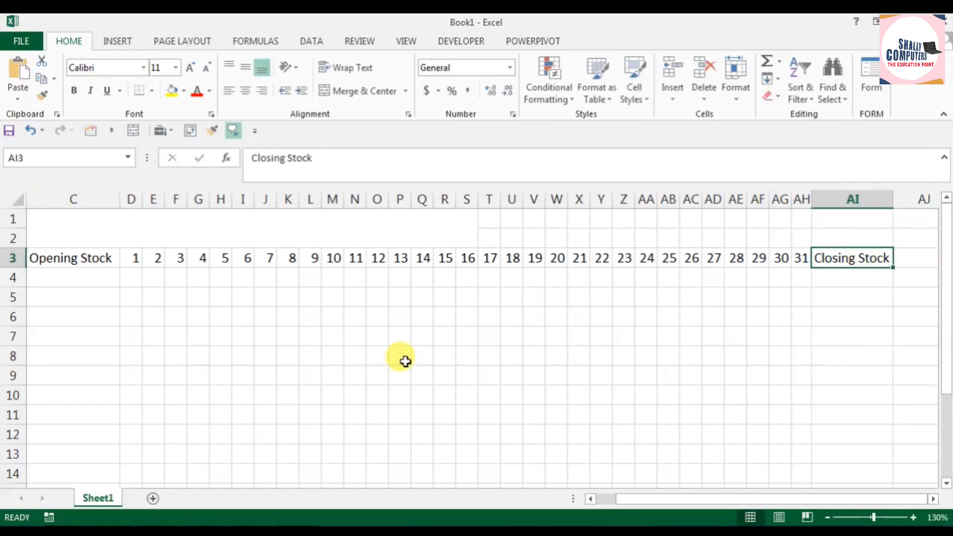
{"action": "left_click", "coordinate": [402, 358]}
Step: Enter 1 and 2 in C4 and C5 and extend the series down to 10 in C13
{"action": "left_click", "coordinate": [52, 274]}
{"action": "type", "text": "1"}
{"action": "key", "text": "Return"}
{"action": "type", "text": "2"}
{"action": "left_click", "coordinate": [131, 336]}
{"action": "left_click_drag", "start_coordinate": [106, 275], "coordinate": [122, 462]}
{"action": "left_click", "coordinate": [265, 415]}
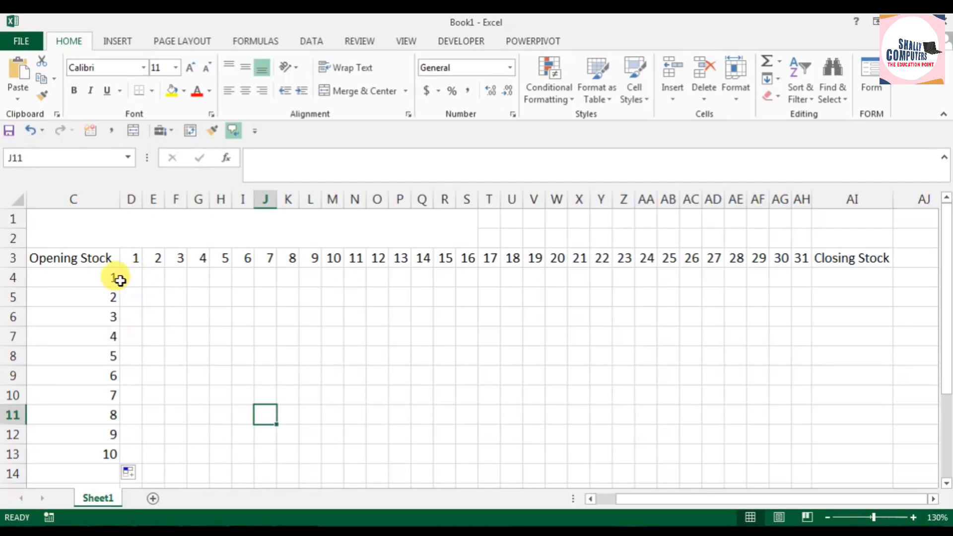
Step: Move the numbers 1 to 10 from C4:C13 to A4:A13 under the Sr. No header
{"action": "left_click_drag", "start_coordinate": [103, 273], "coordinate": [102, 456]}
{"action": "key", "text": "ctrl+c"}
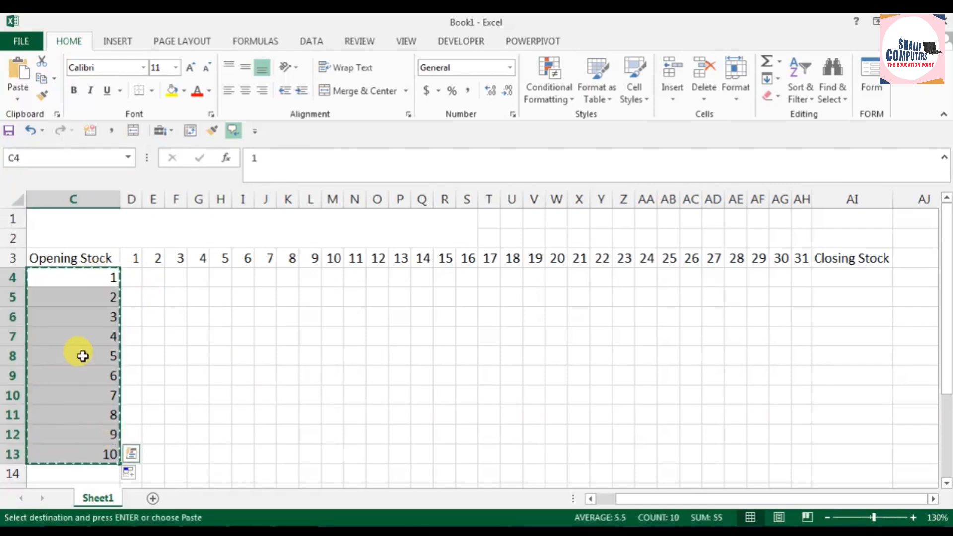
{"action": "left_click_drag", "start_coordinate": [82, 356], "coordinate": [81, 354]}
{"action": "left_click", "coordinate": [47, 273]}
{"action": "key", "text": "Return"}
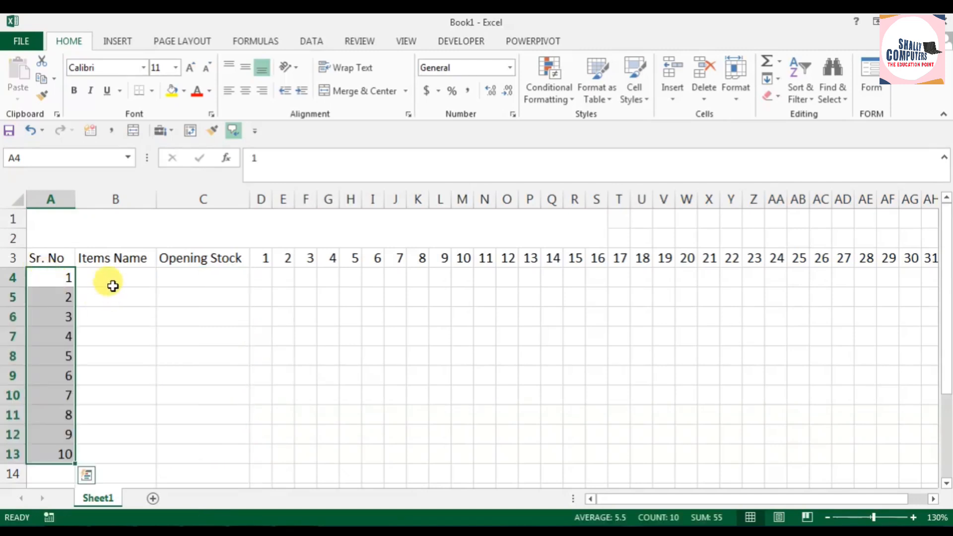
Step: Enter the item names pen, rubber, stappler and kit in B4:B7 under Items Name
{"action": "left_click", "coordinate": [111, 280]}
{"action": "type", "text": "pen"}
{"action": "key", "text": "Return"}
{"action": "type", "text": "rubber"}
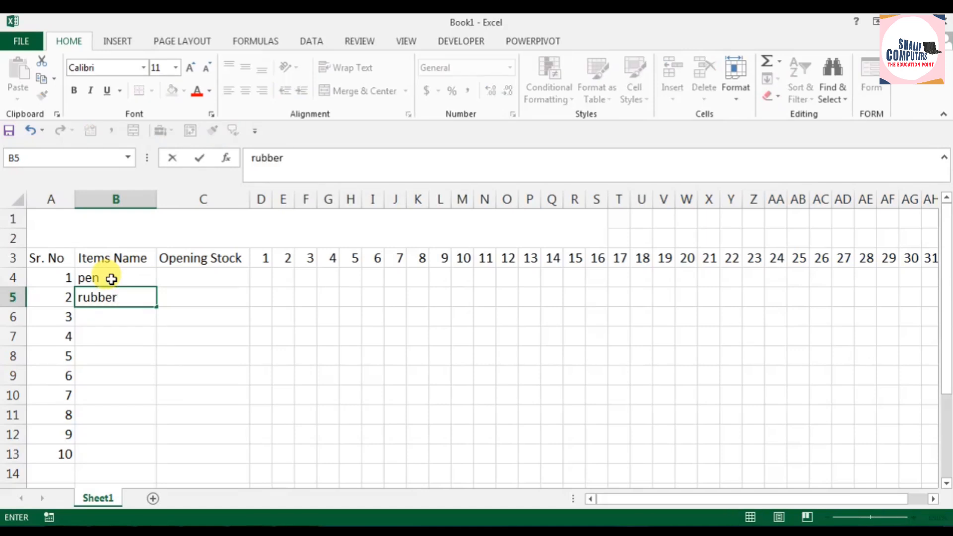
{"action": "key", "text": "Return"}
{"action": "type", "text": "stappler"}
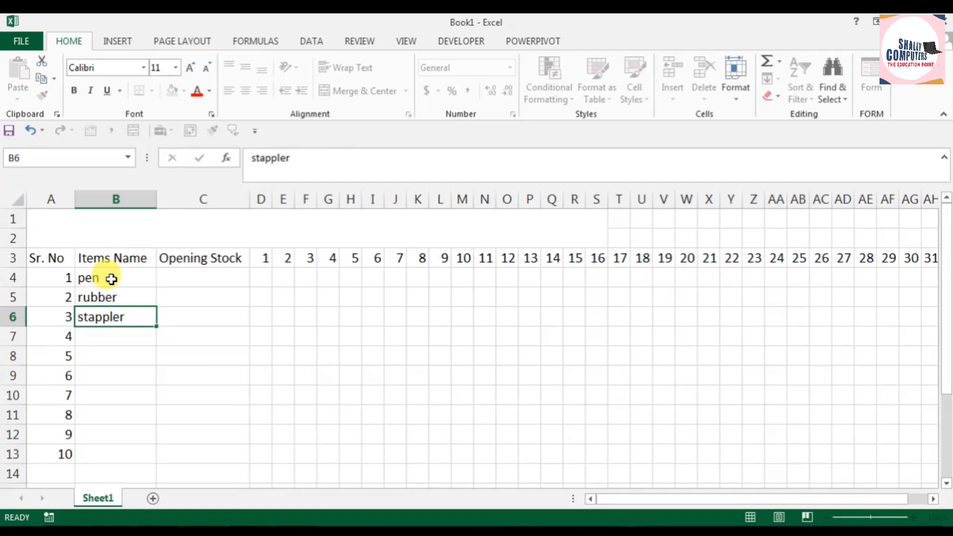
{"action": "key", "text": "Return"}
{"action": "type", "text": "kit"}
{"action": "key", "text": "Return"}
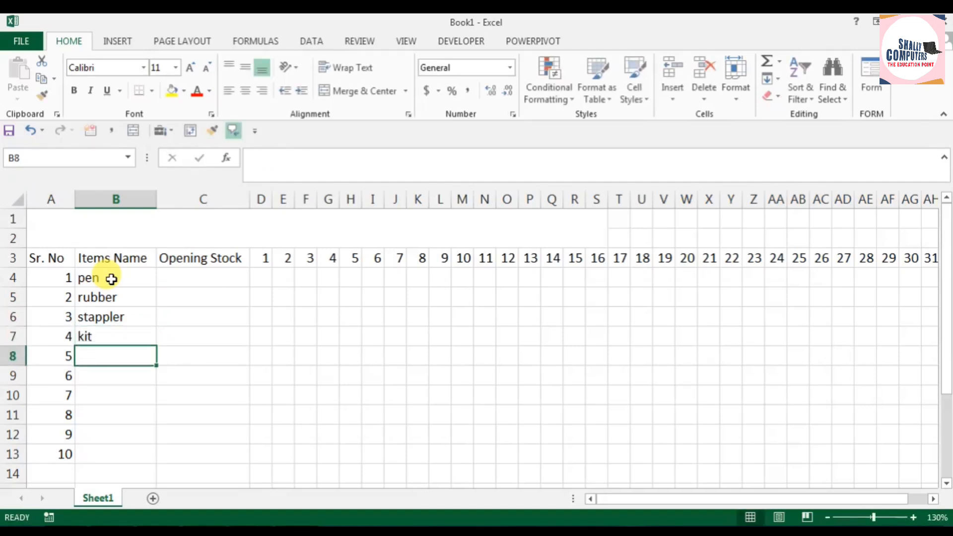
Step: Complete the item list in B8:B13 with charger, box, bottle, notebook, book and inkpen
{"action": "type", "text": "charger"}
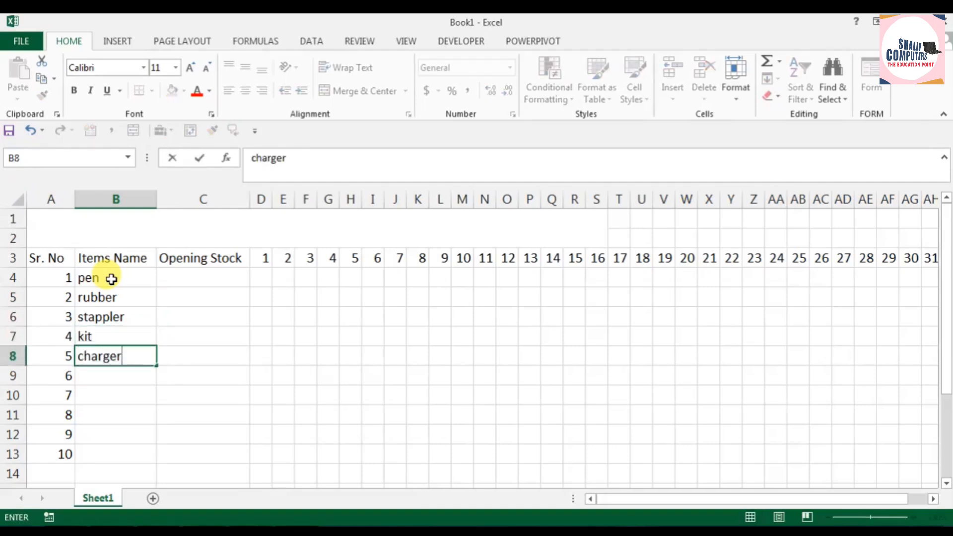
{"action": "key", "text": "Return"}
{"action": "type", "text": "box"}
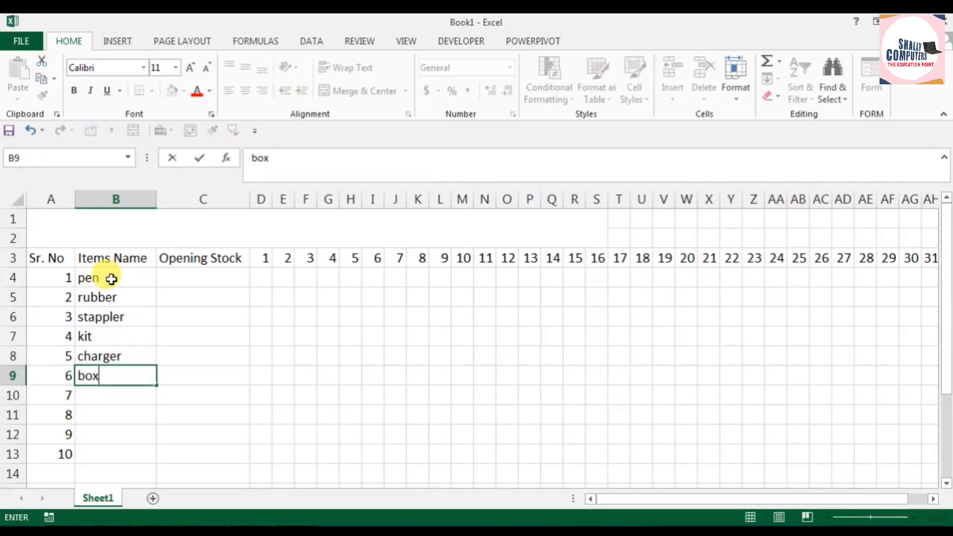
{"action": "key", "text": "Return"}
{"action": "type", "text": "bottle"}
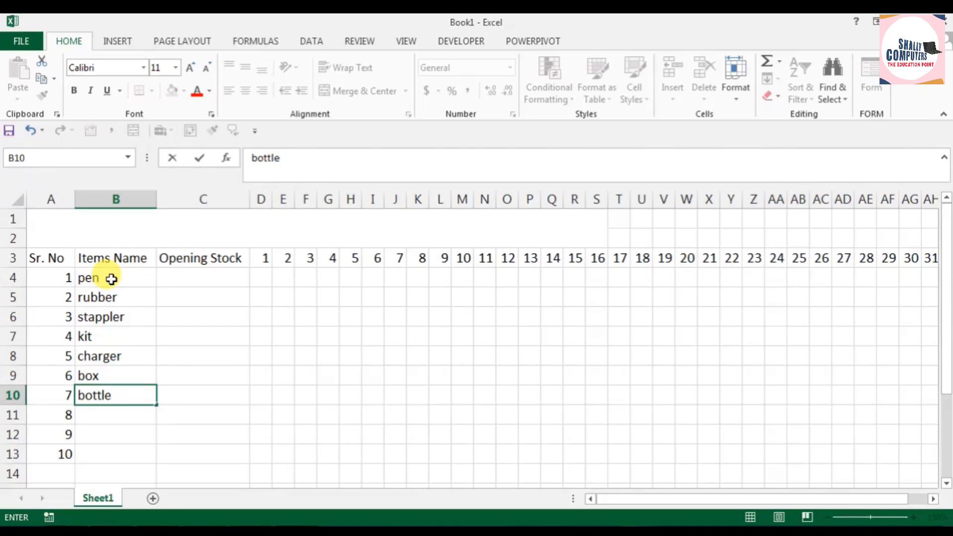
{"action": "key", "text": "Return"}
{"action": "type", "text": "notebook"}
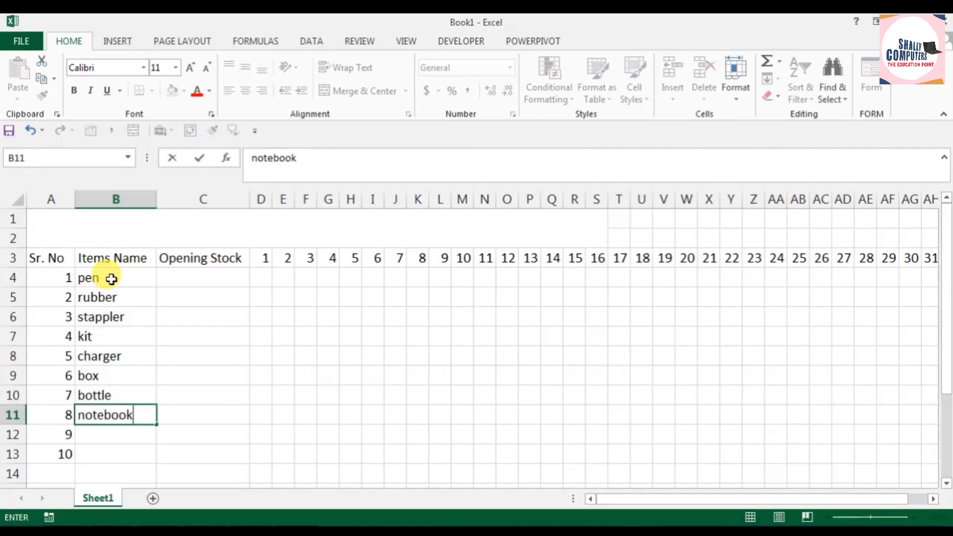
{"action": "key", "text": "Return"}
{"action": "type", "text": "book"}
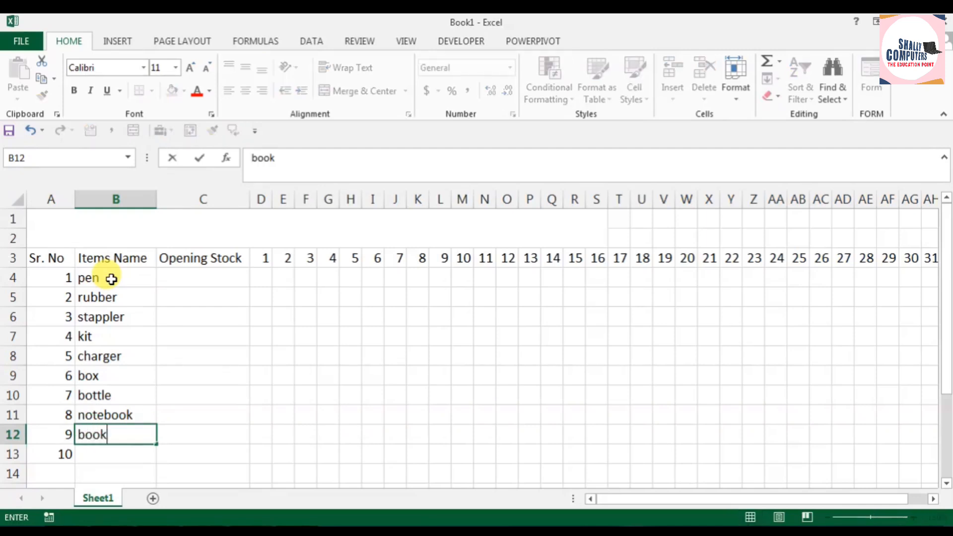
{"action": "key", "text": "Return"}
{"action": "type", "text": "inkpen"}
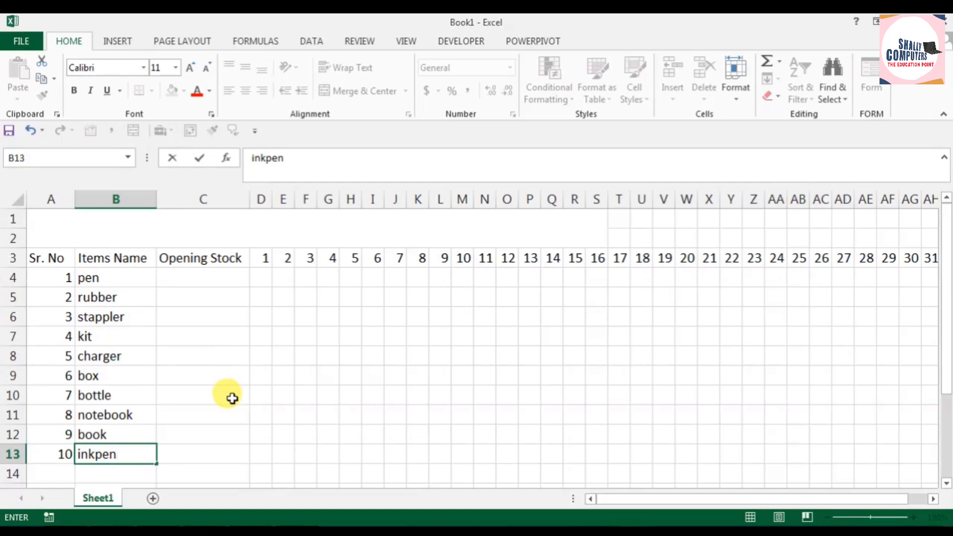
Step: Enter an opening stock of 100 in C4 and copy it down to C13
{"action": "left_click", "coordinate": [184, 276]}
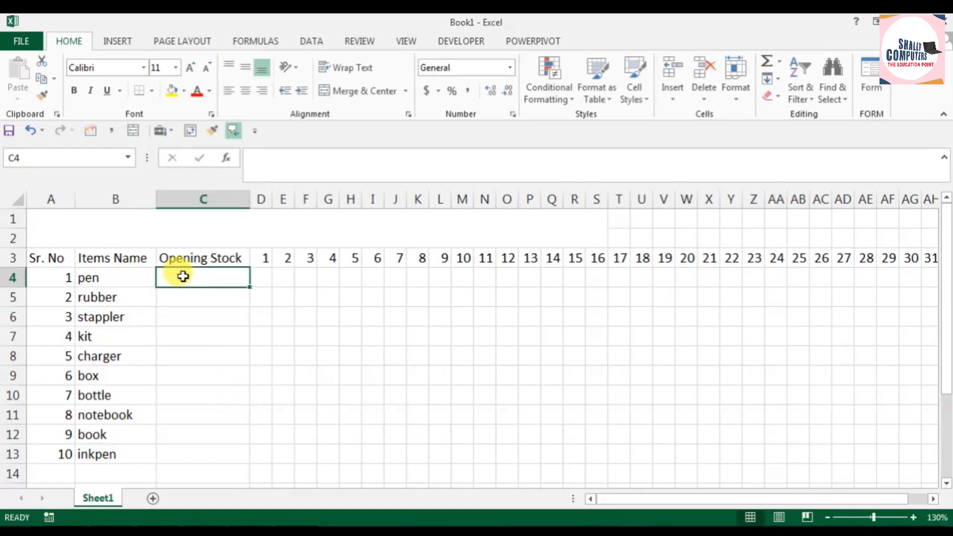
{"action": "type", "text": "100"}
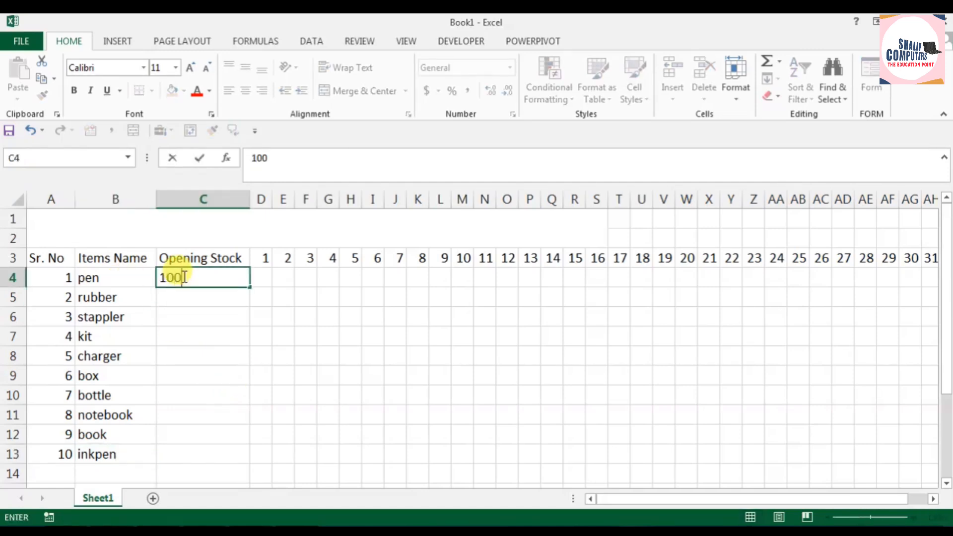
{"action": "left_click", "coordinate": [274, 315]}
{"action": "left_click", "coordinate": [206, 276]}
{"action": "left_click_drag", "start_coordinate": [250, 287], "coordinate": [250, 463]}
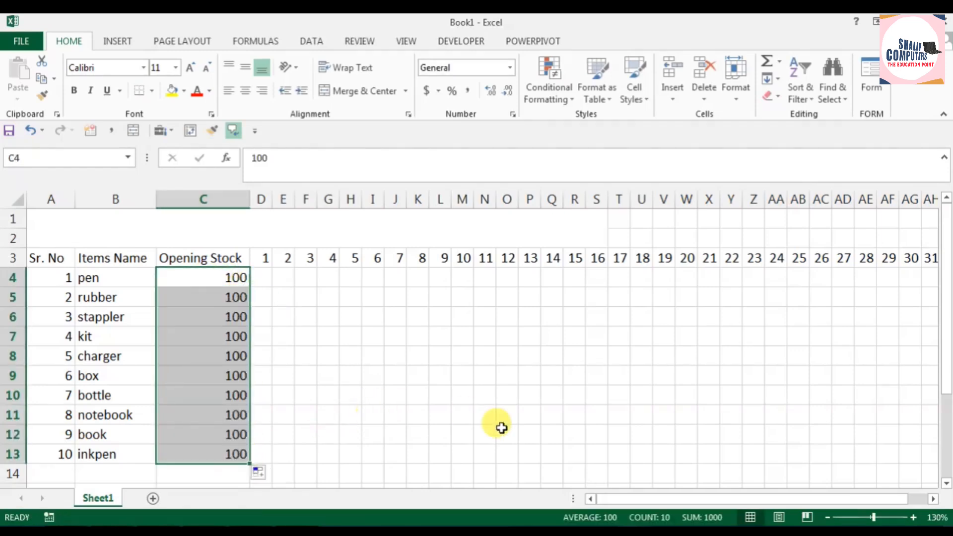
Step: Change the header in AI3 to "Closing Balance" and widen column AI to fit it
{"action": "scroll", "coordinate": [358, 411], "scroll_direction": "down", "scroll_amount": 1, "text": "ctrl"}
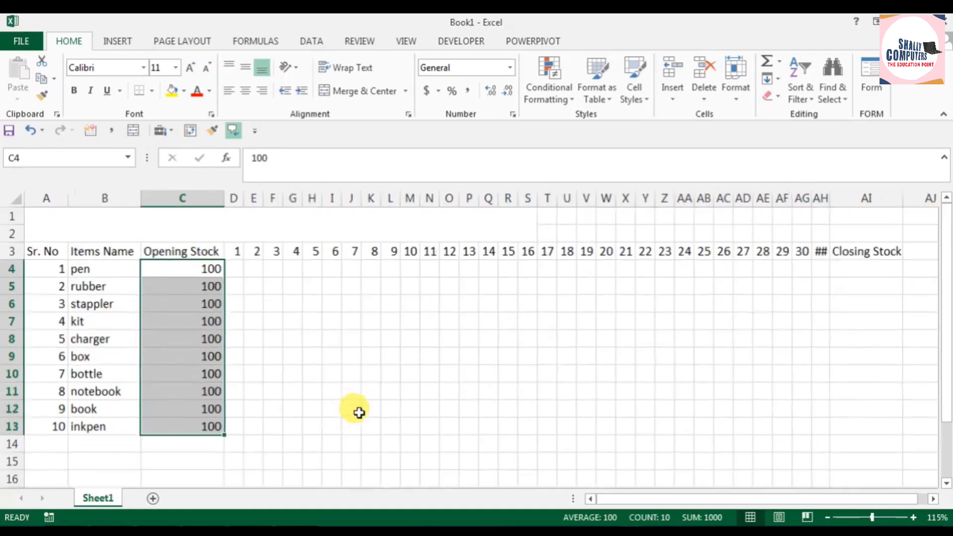
{"action": "scroll", "coordinate": [357, 410], "scroll_direction": "down", "scroll_amount": 1, "text": "ctrl"}
{"action": "left_click", "coordinate": [745, 255]}
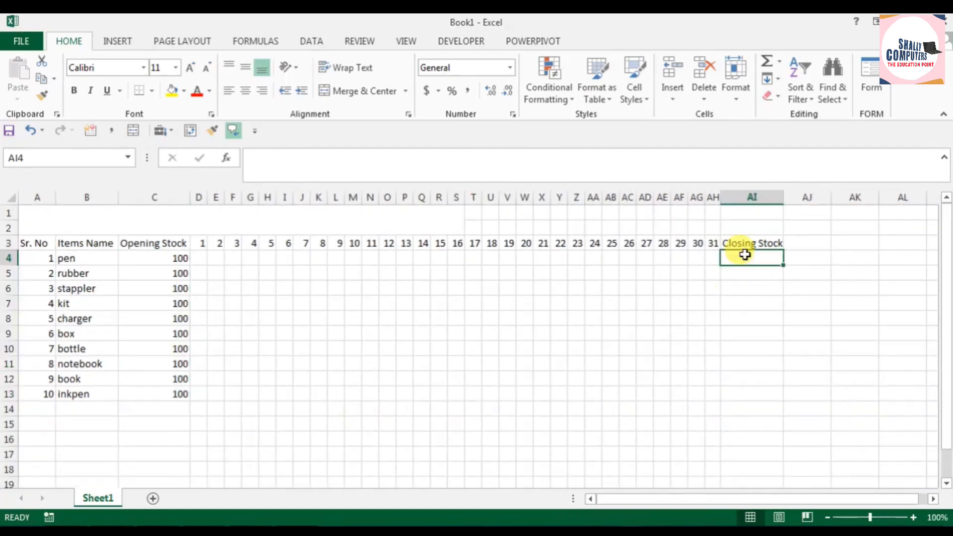
{"action": "left_click", "coordinate": [753, 243]}
{"action": "left_click_drag", "start_coordinate": [320, 157], "coordinate": [290, 158]}
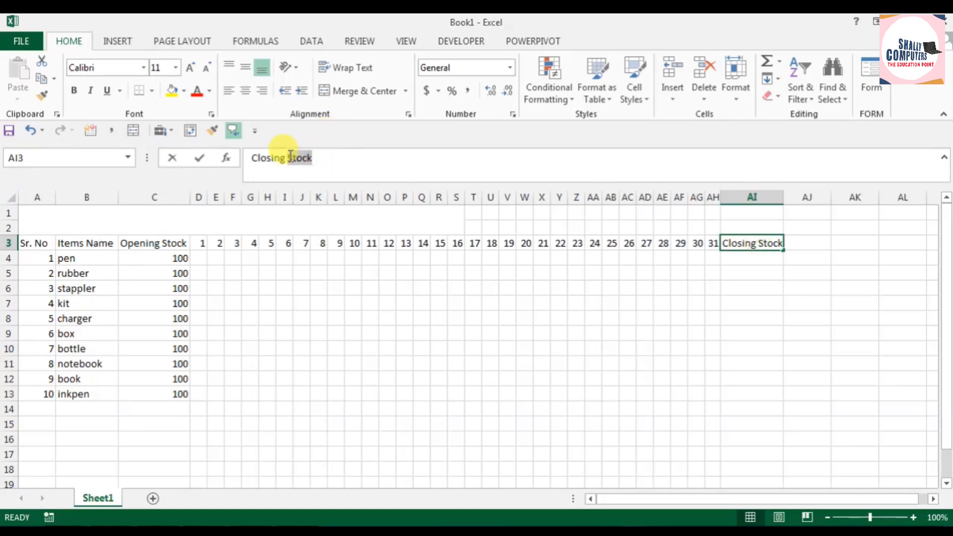
{"action": "type", "text": "Balance"}
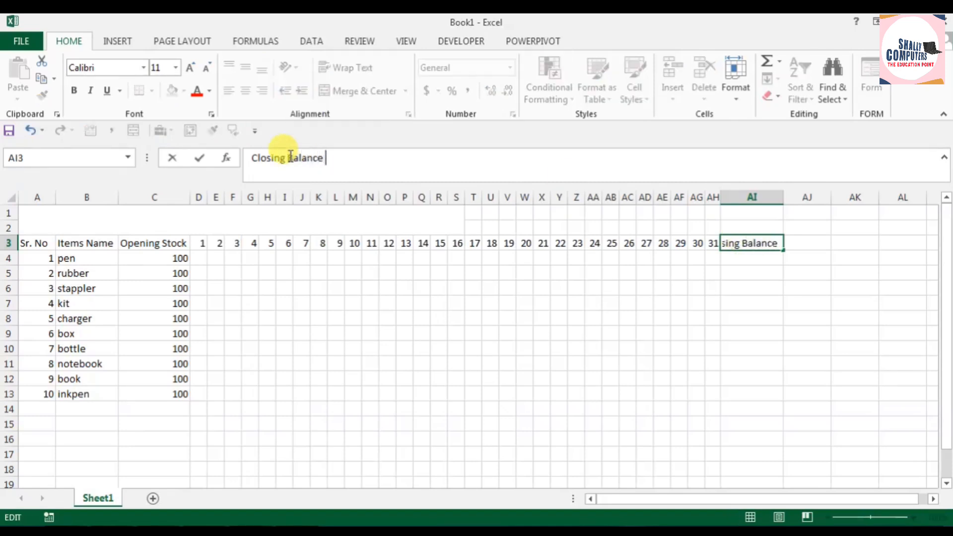
{"action": "key", "text": "Return"}
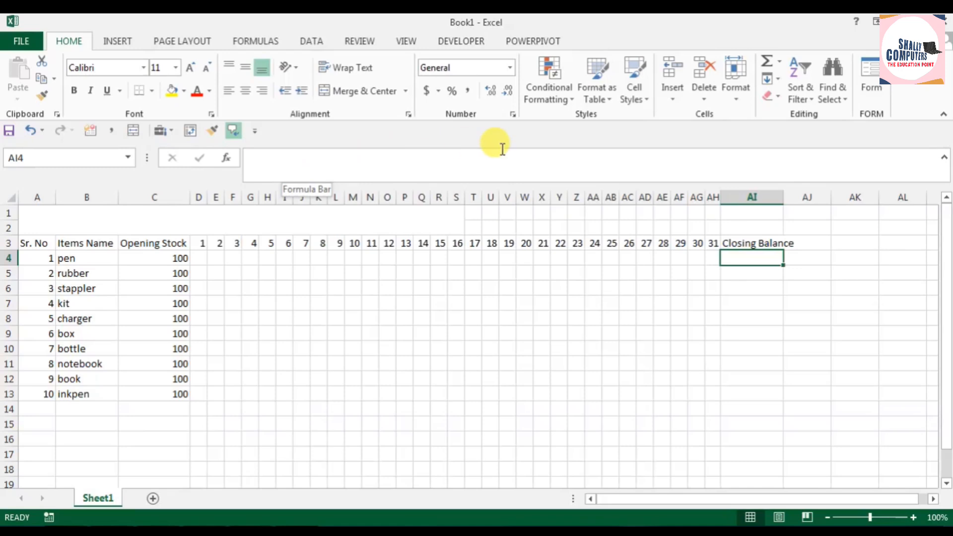
{"action": "left_click_drag", "start_coordinate": [787, 199], "coordinate": [794, 198]}
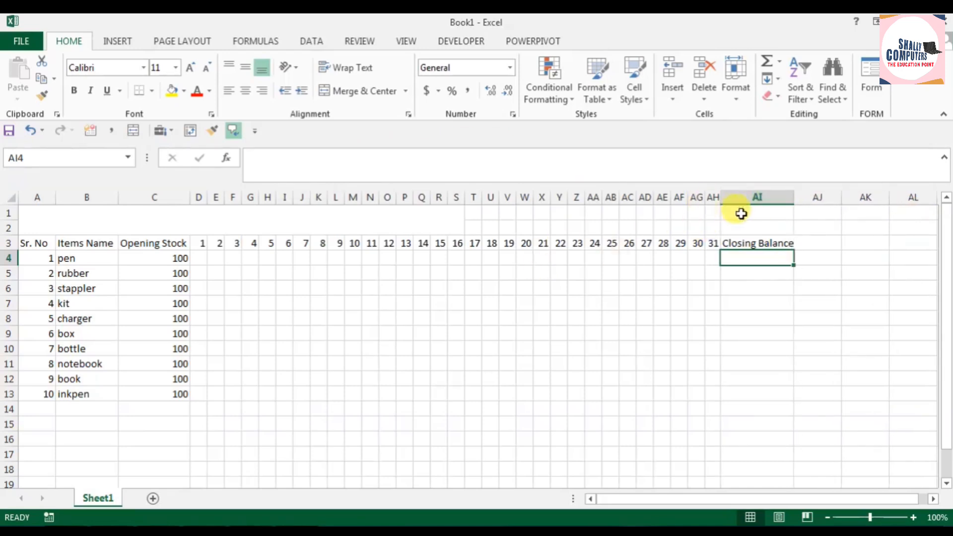
Step: Extend the merged and centered title cell across A1:AI2 so it spans the whole table
{"action": "left_click_drag", "start_coordinate": [402, 209], "coordinate": [773, 230]}
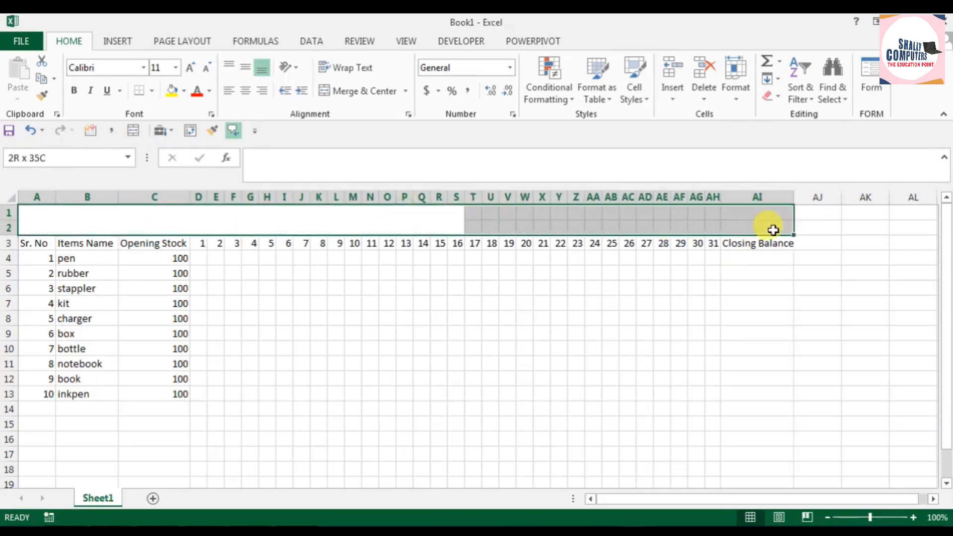
{"action": "left_click", "coordinate": [368, 92]}
{"action": "left_click", "coordinate": [369, 92]}
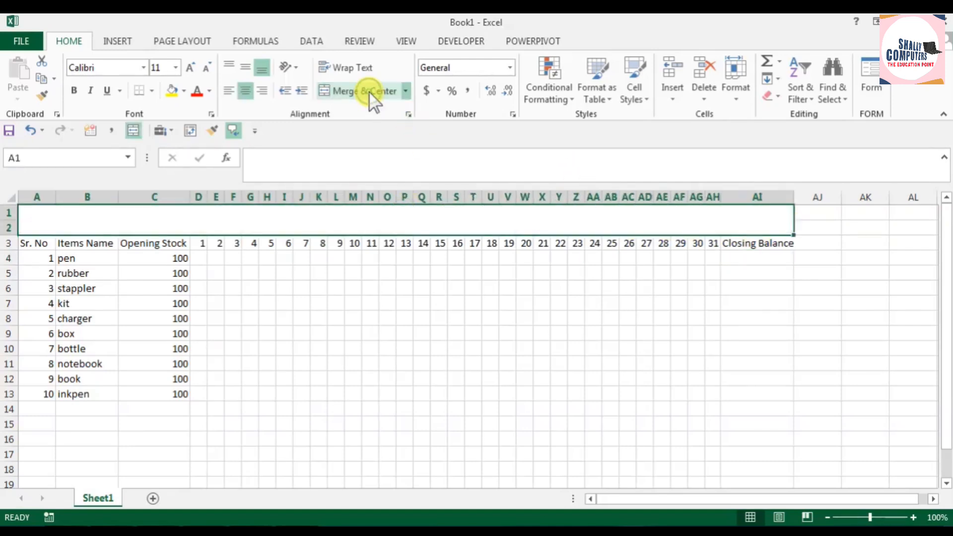
{"action": "left_click", "coordinate": [466, 363]}
Step: Make the merged title cell bold and enter the title "MONTHLY STOCK In - Out BALANCE"
{"action": "left_click", "coordinate": [175, 223]}
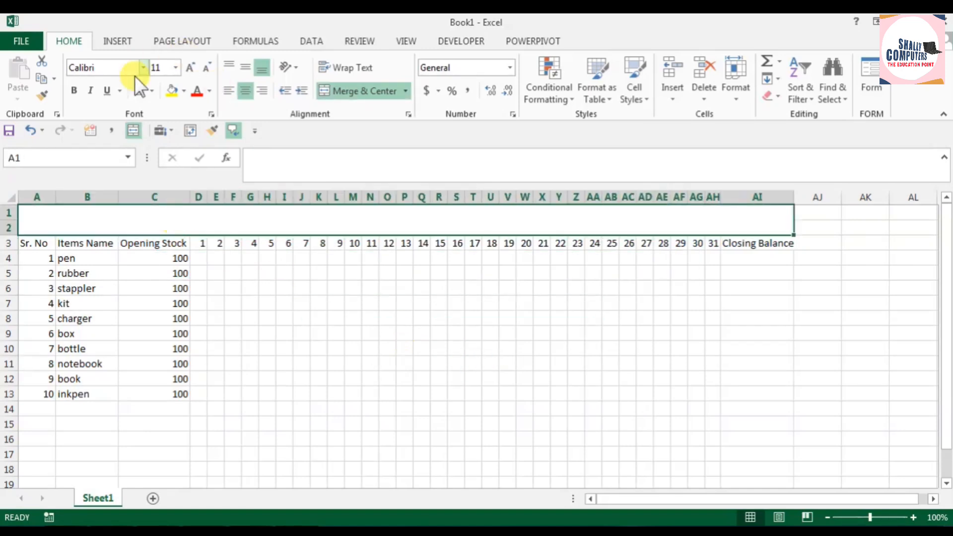
{"action": "left_click", "coordinate": [74, 91]}
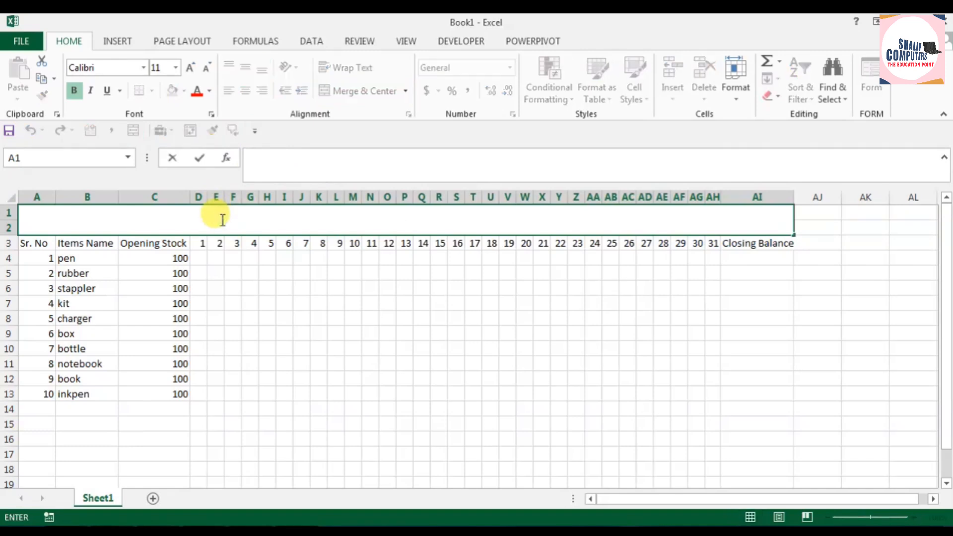
{"action": "type", "text": "MONTHL"}
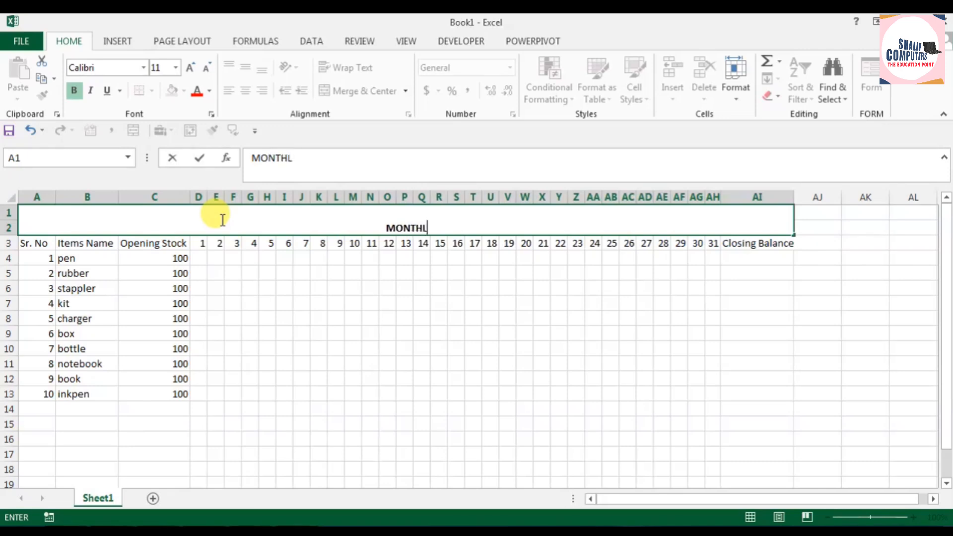
{"action": "type", "text": "Y STO"}
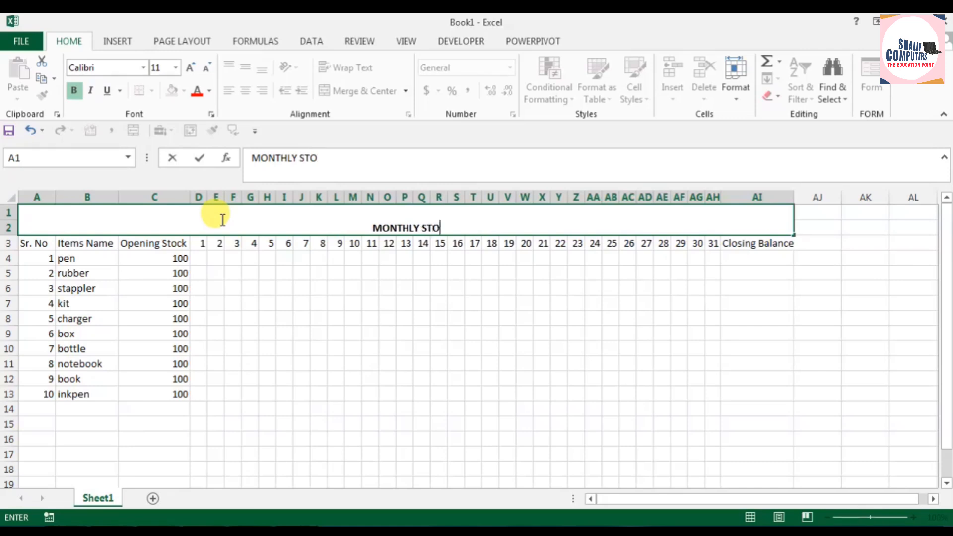
{"action": "type", "text": "CK In - O"}
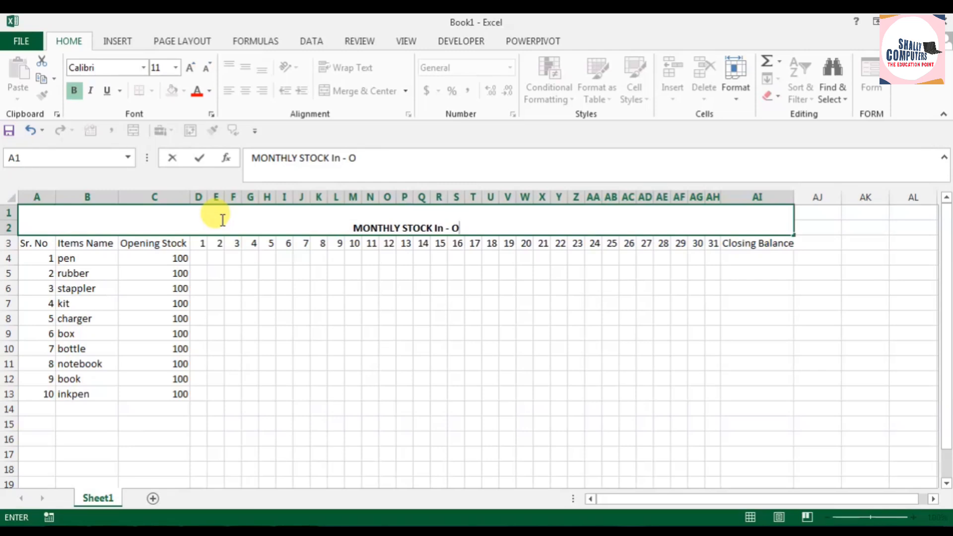
{"action": "type", "text": "ut"}
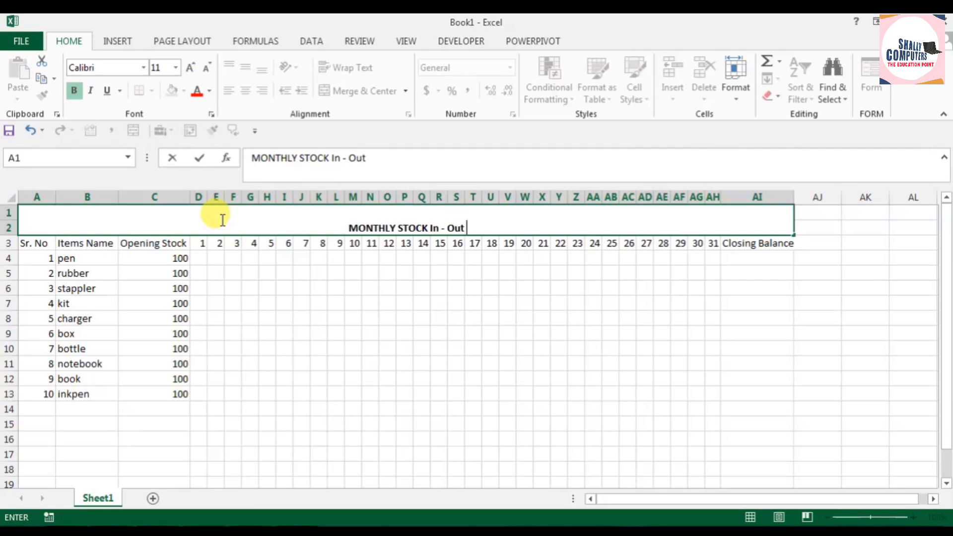
{"action": "type", "text": " BALANCE"}
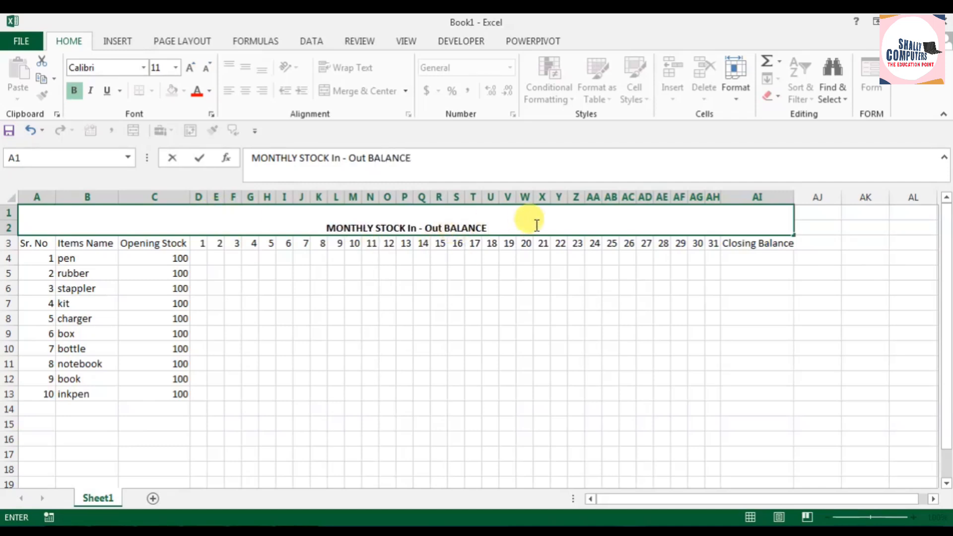
{"action": "left_click", "coordinate": [543, 243]}
Step: Enlarge the title in A1 to font size 24 and fill its cell with yellow
{"action": "left_click", "coordinate": [452, 226]}
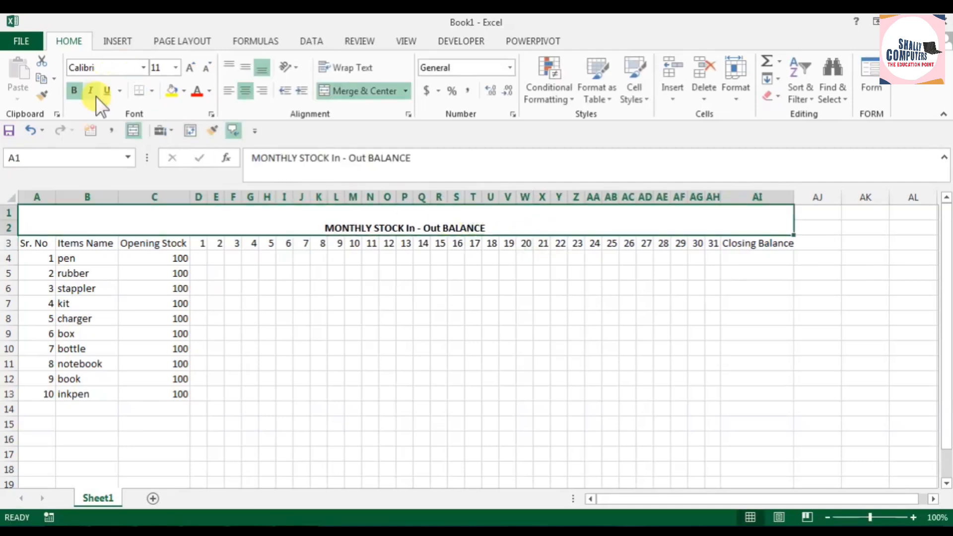
{"action": "left_click", "coordinate": [191, 66]}
{"action": "left_click", "coordinate": [191, 66]}
{"action": "left_click", "coordinate": [191, 66]}
{"action": "left_click", "coordinate": [191, 66]}
{"action": "left_click", "coordinate": [191, 66]}
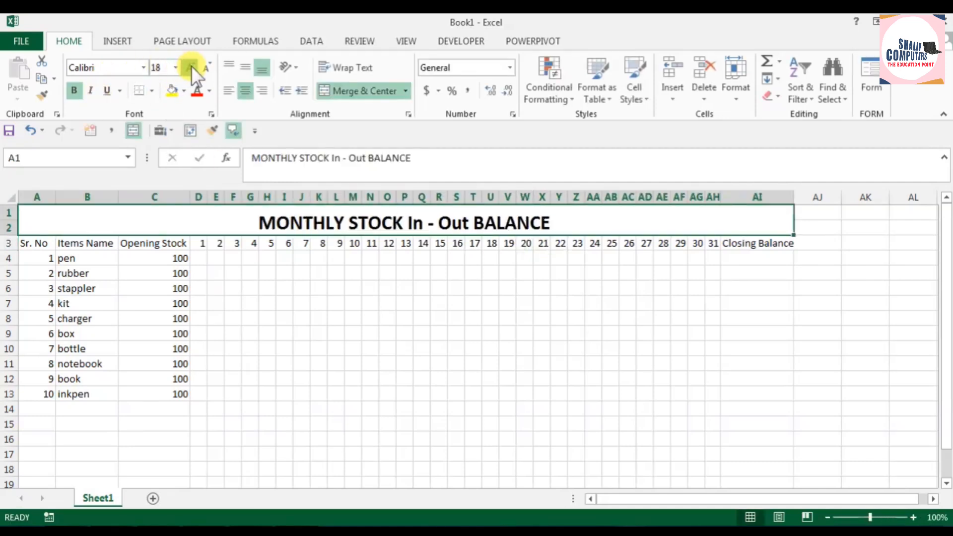
{"action": "left_click", "coordinate": [191, 67]}
{"action": "left_click", "coordinate": [192, 67]}
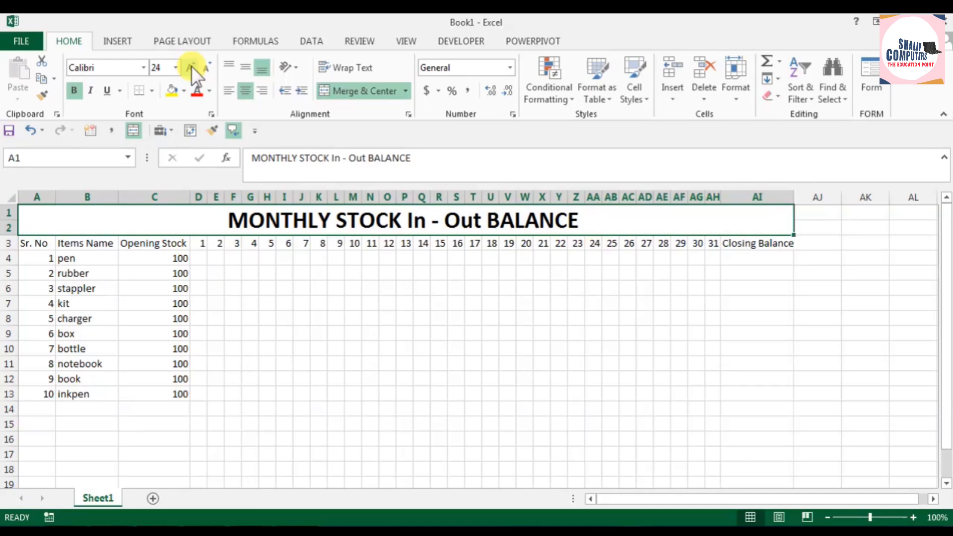
{"action": "left_click", "coordinate": [177, 91]}
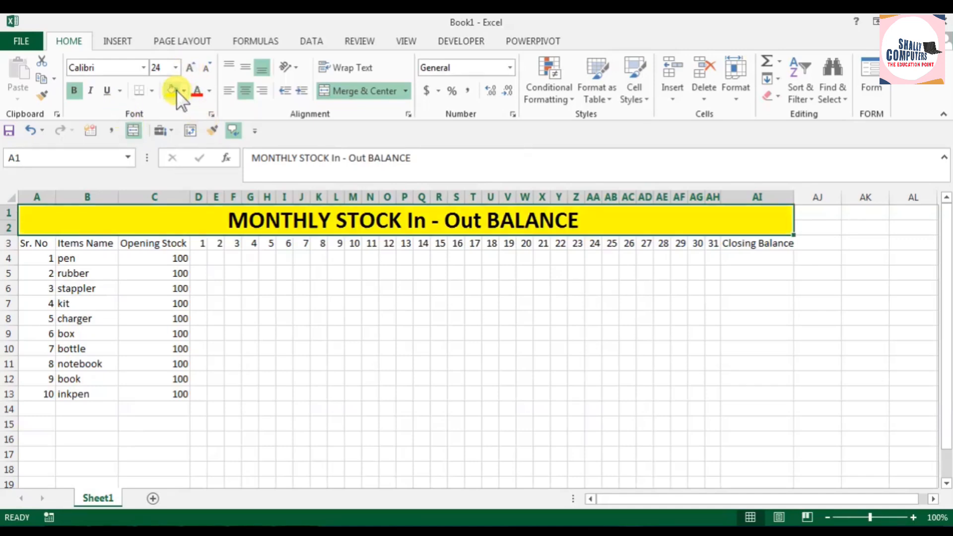
{"action": "left_click", "coordinate": [334, 317]}
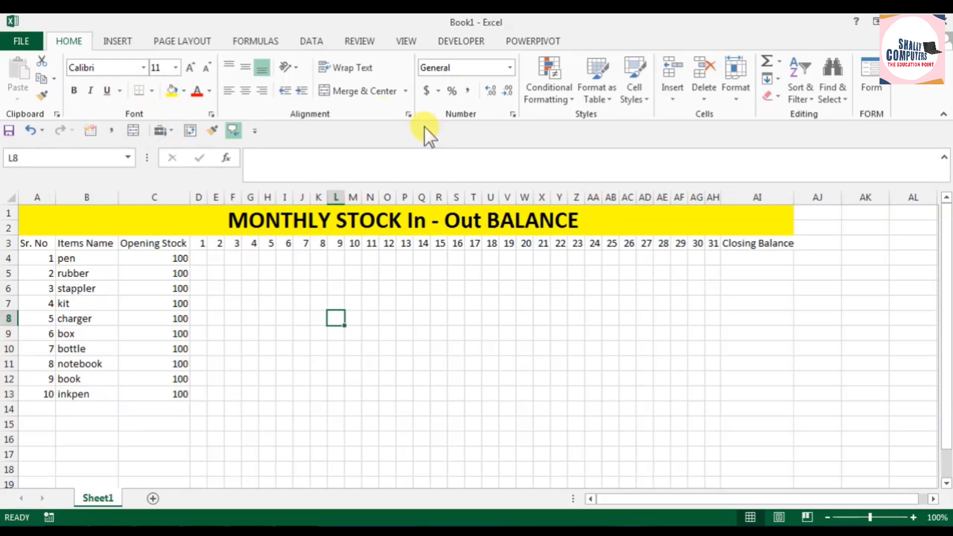
Step: Draw a rectangle about 0.4" by 2.21" over the start of the title banner and add the text "SHALLY COMPUTERS"
{"action": "left_click", "coordinate": [118, 40]}
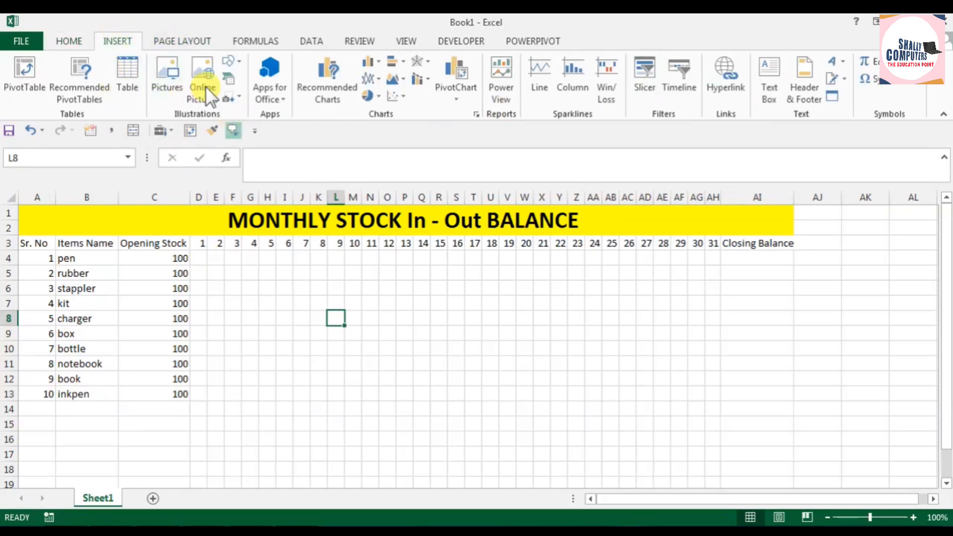
{"action": "left_click", "coordinate": [236, 63]}
{"action": "left_click", "coordinate": [272, 97]}
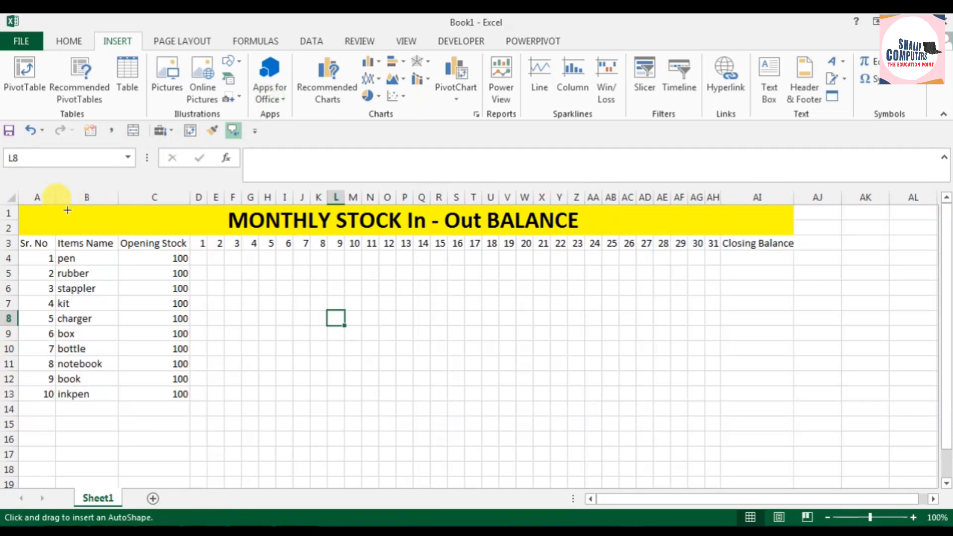
{"action": "mouse_move", "coordinate": [40, 205]}
{"action": "left_mouse_down"}
{"action": "mouse_move", "coordinate": [134, 232]}
{"action": "mouse_move", "coordinate": [200, 233]}
{"action": "left_mouse_up"}
{"action": "right_click", "coordinate": [123, 220]}
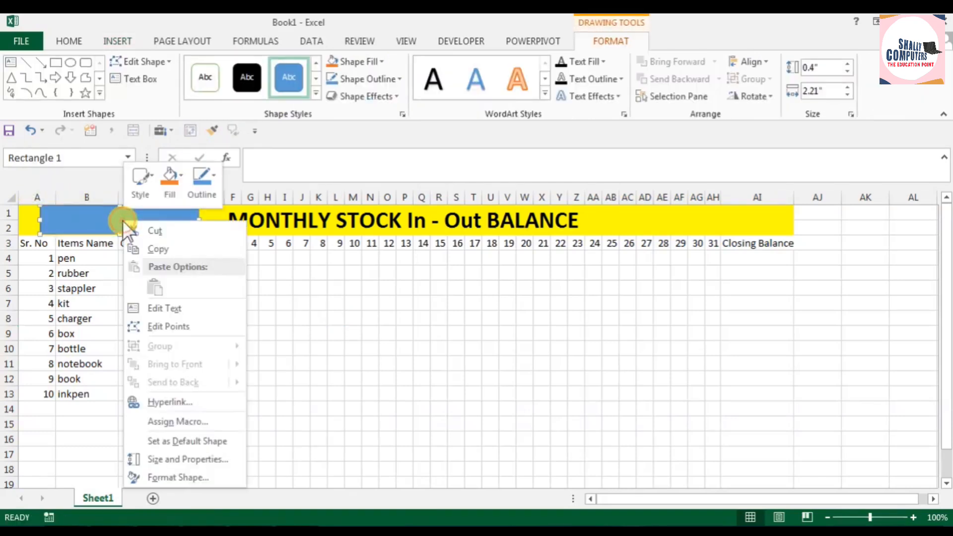
{"action": "left_click", "coordinate": [157, 305]}
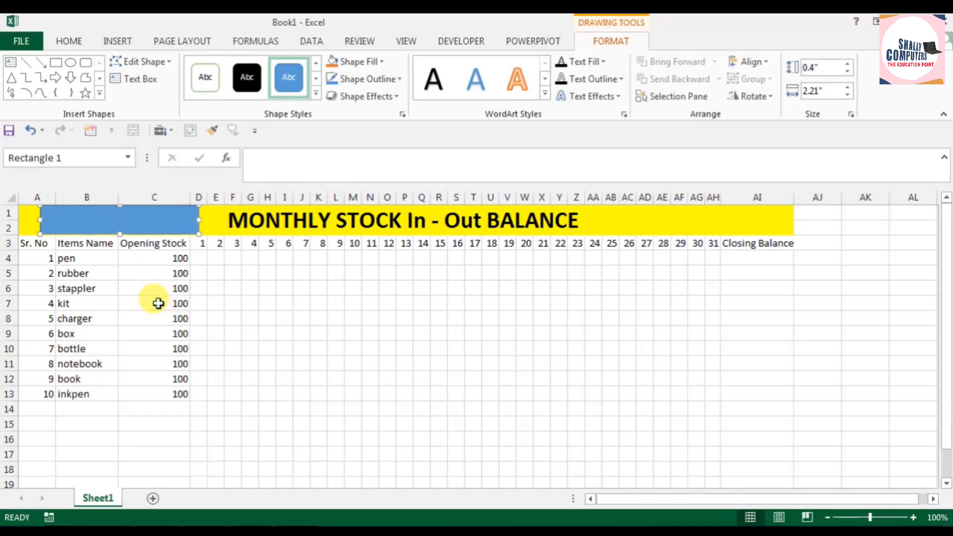
{"action": "type", "text": "SHALLY COMPUTERS"}
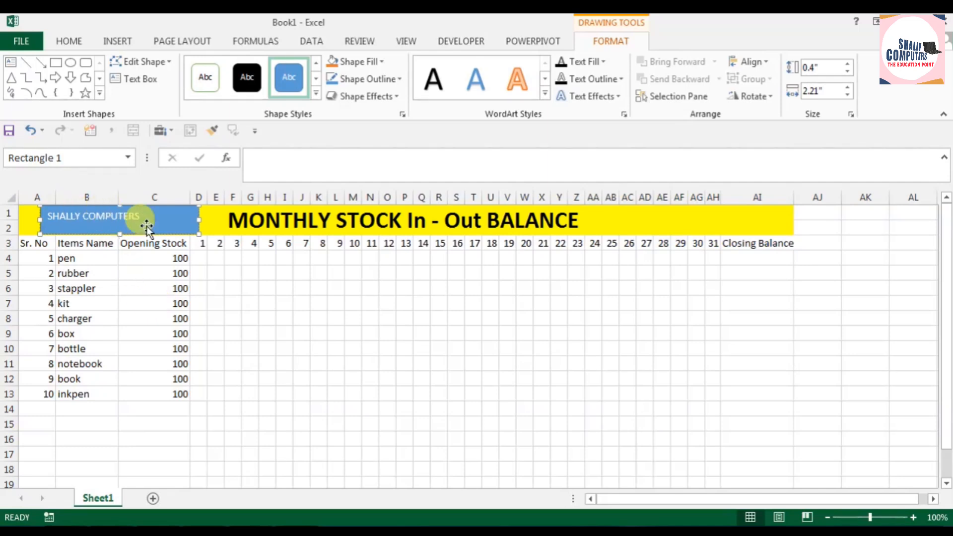
Step: Enlarge the rectangle's text to font size 14 and narrow the shape to about 1.94" wide
{"action": "mouse_move", "coordinate": [199, 221]}
{"action": "left_mouse_down"}
{"action": "mouse_move", "coordinate": [159, 221]}
{"action": "mouse_move", "coordinate": [184, 223]}
{"action": "left_mouse_up"}
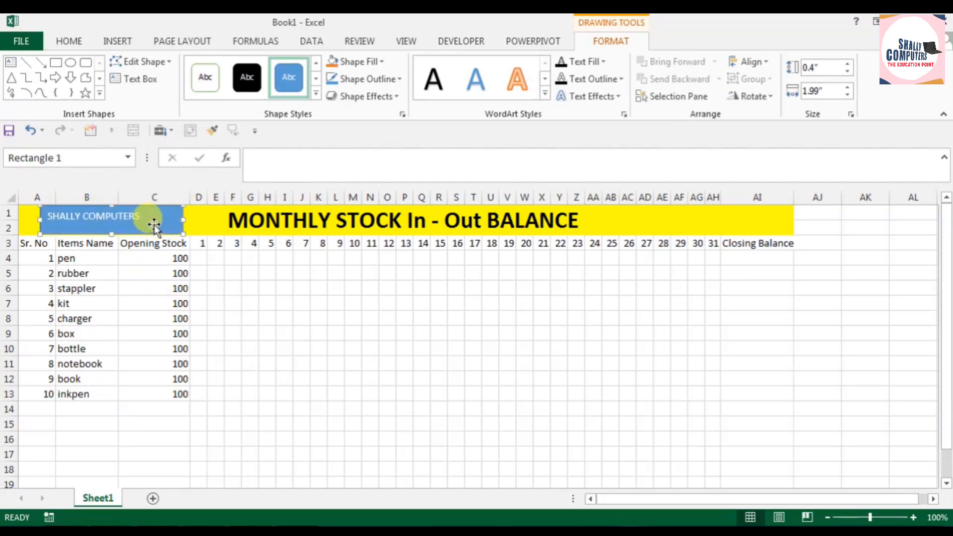
{"action": "triple_click", "coordinate": [130, 216]}
{"action": "left_click", "coordinate": [68, 35]}
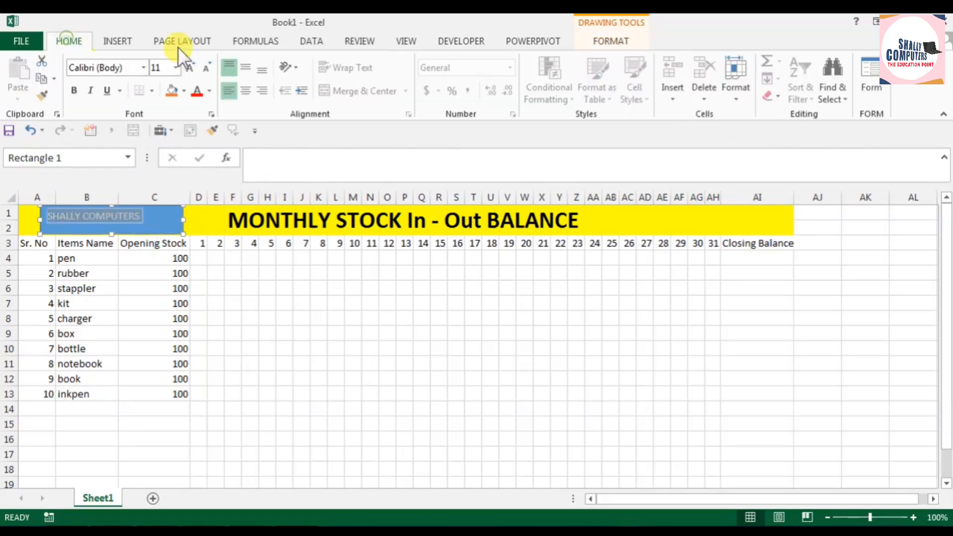
{"action": "left_click", "coordinate": [192, 70]}
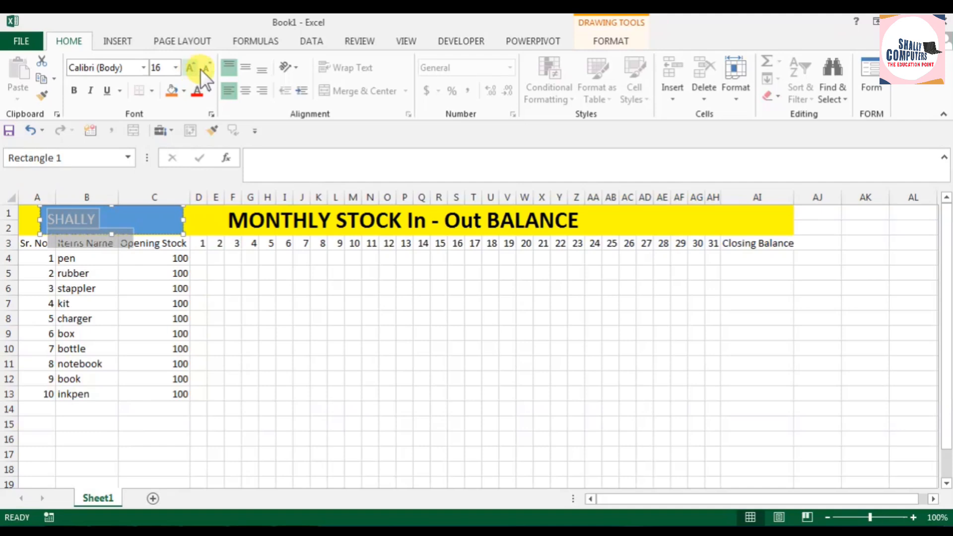
{"action": "left_click", "coordinate": [193, 70]}
{"action": "left_click_drag", "start_coordinate": [184, 220], "coordinate": [179, 219]}
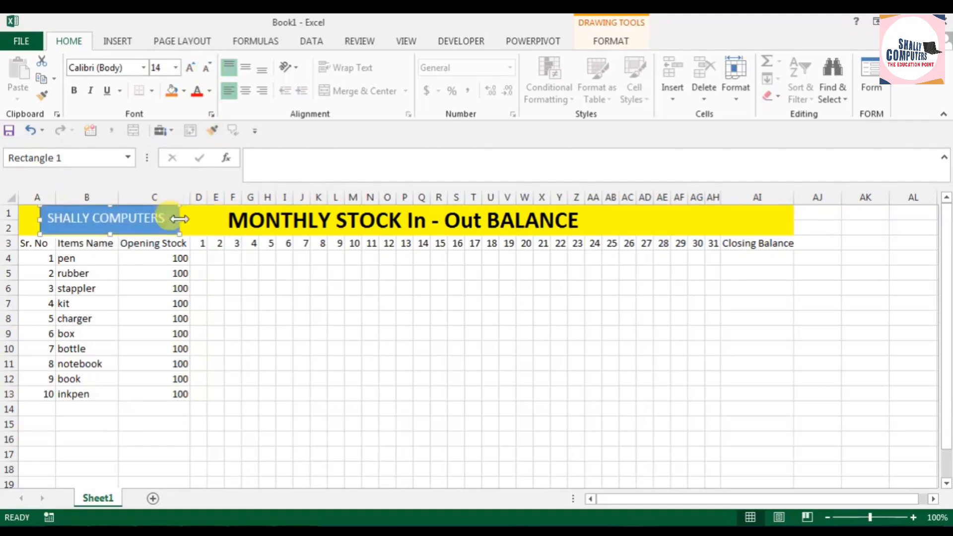
Step: Fill the SHALLY COMPUTERS rectangle with yellow and make its text black and bold
{"action": "left_click", "coordinate": [184, 91]}
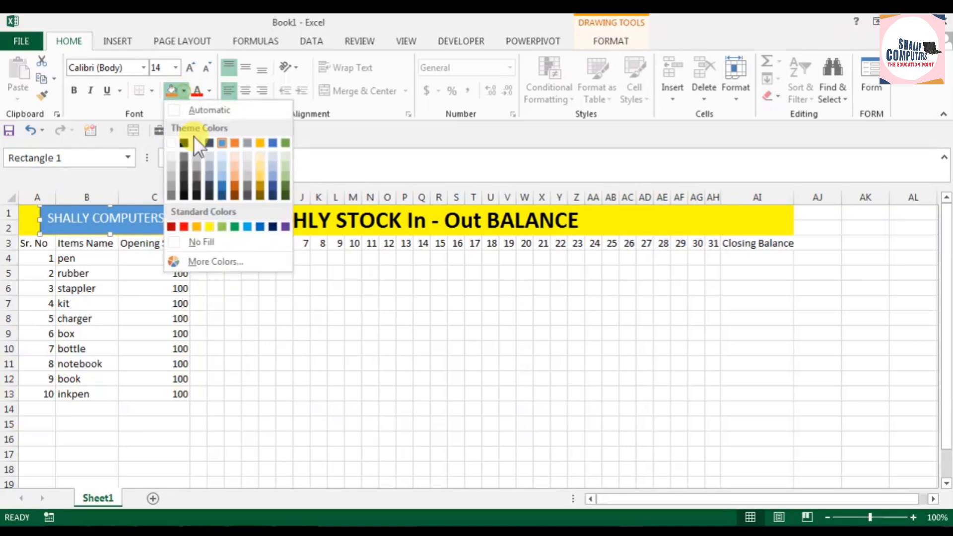
{"action": "left_click", "coordinate": [208, 223]}
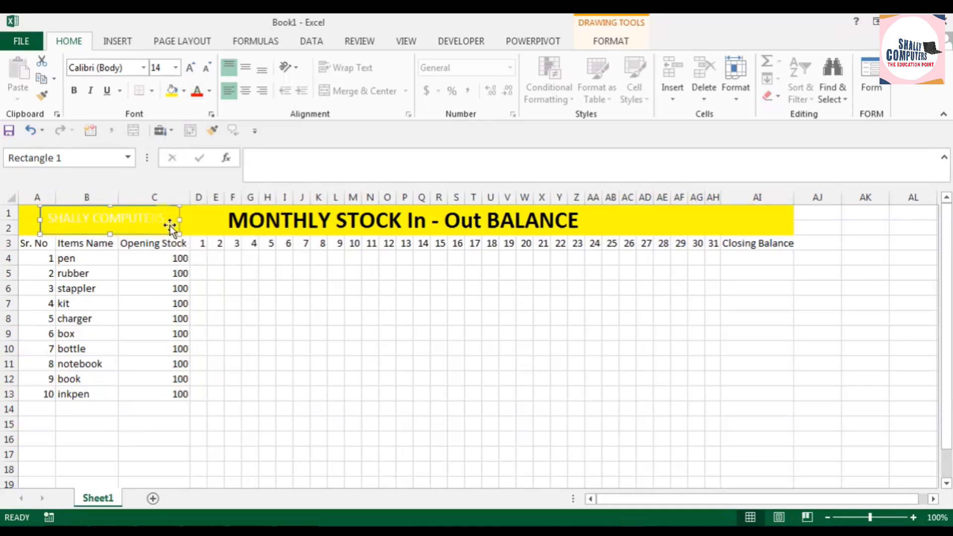
{"action": "left_click_drag", "start_coordinate": [164, 218], "coordinate": [49, 218]}
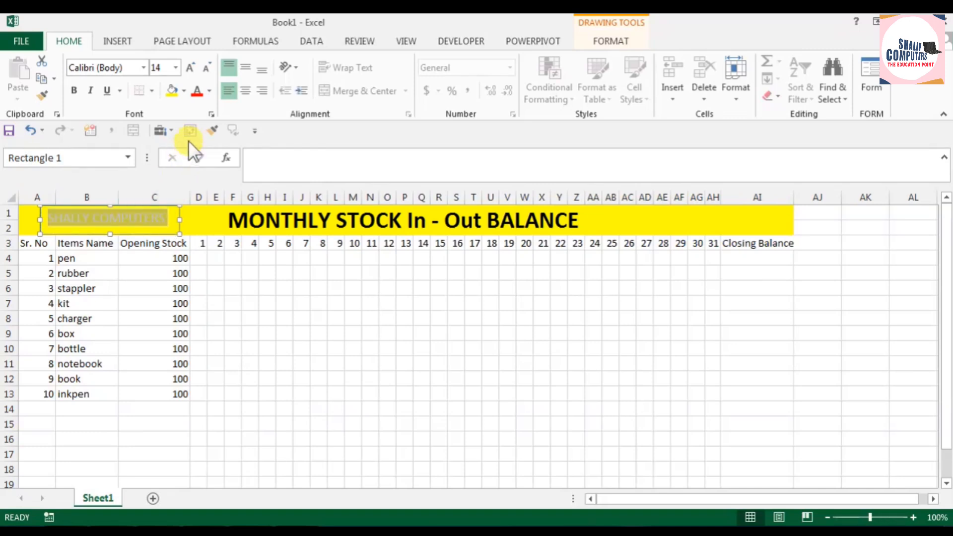
{"action": "left_click", "coordinate": [211, 89]}
{"action": "left_click", "coordinate": [218, 106]}
{"action": "left_click", "coordinate": [74, 91]}
{"action": "left_click", "coordinate": [127, 231]}
{"action": "left_click", "coordinate": [242, 313]}
Step: Remove the outline of the SHALLY COMPUTERS rectangle so it blends into the title banner
{"action": "left_click", "coordinate": [180, 226]}
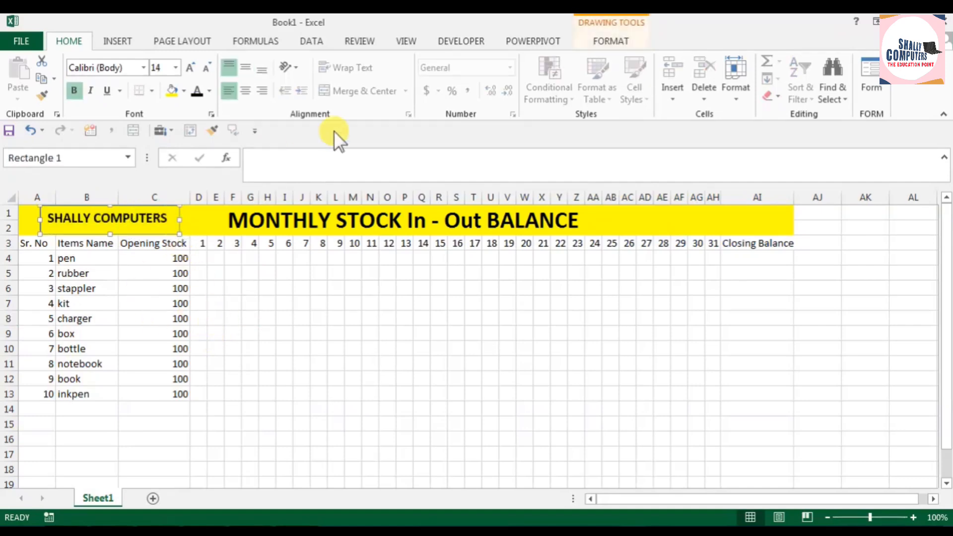
{"action": "left_click", "coordinate": [611, 41]}
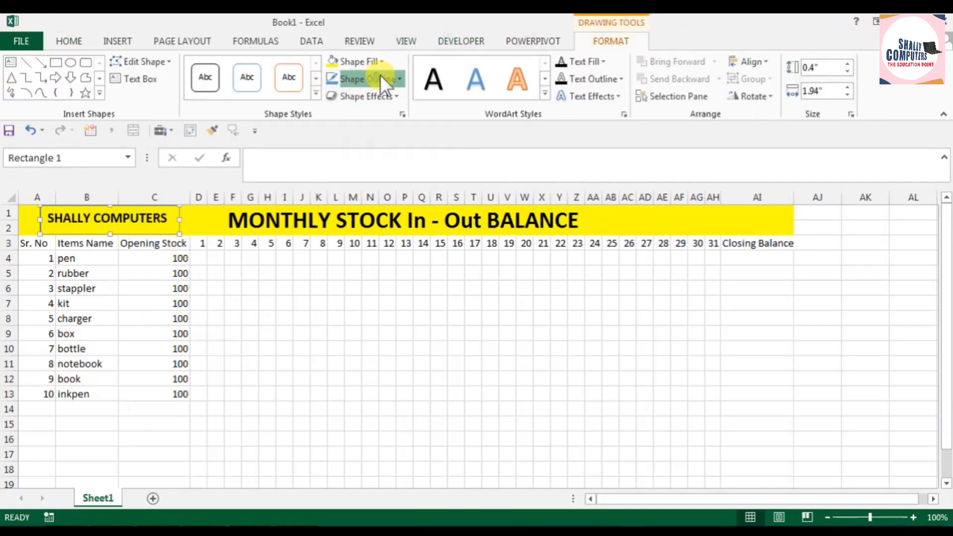
{"action": "left_click", "coordinate": [381, 77]}
{"action": "left_click", "coordinate": [348, 227]}
{"action": "left_click", "coordinate": [370, 334]}
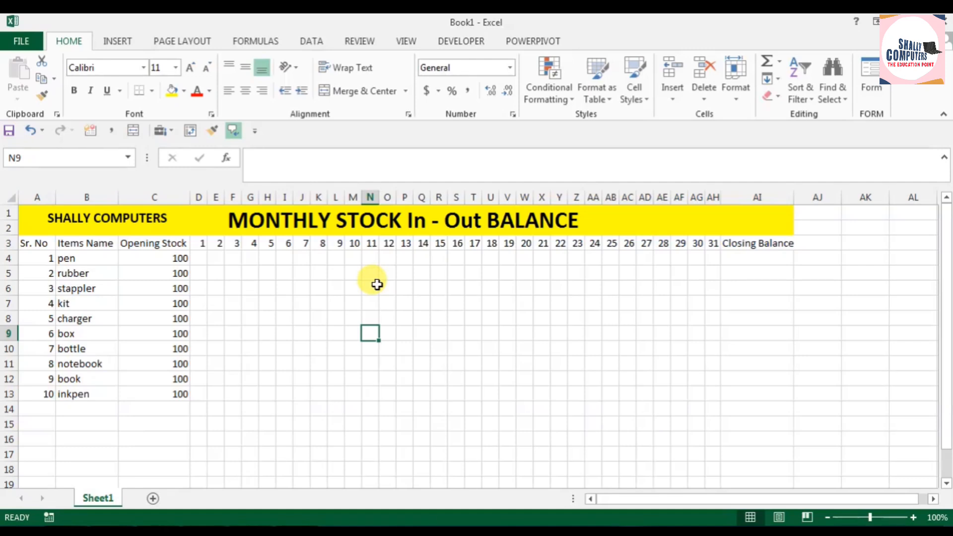
Step: Enter the closing balance formula =C4-SUM(D4:AH4) in cell AI4
{"action": "left_click", "coordinate": [754, 257]}
{"action": "type", "text": "="}
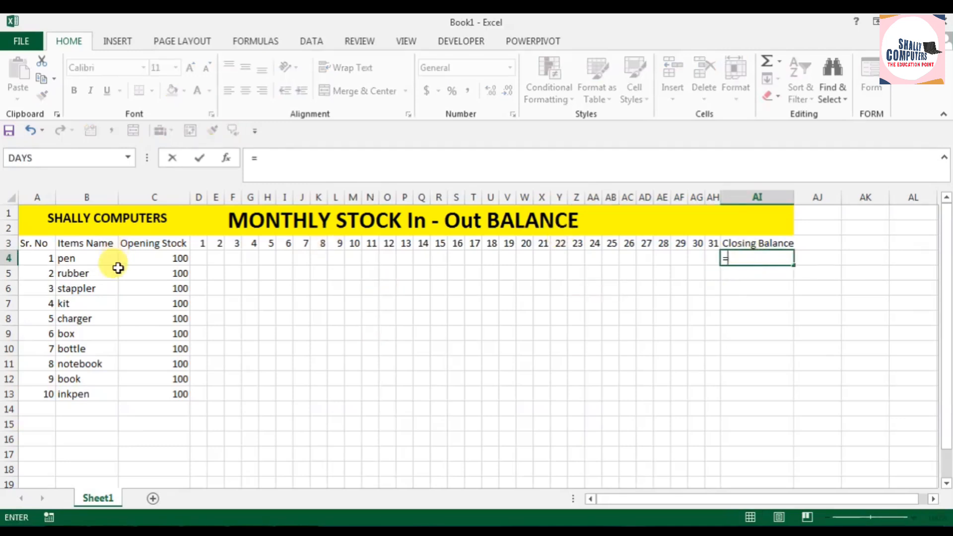
{"action": "left_click", "coordinate": [158, 259]}
{"action": "type", "text": "-SUM"}
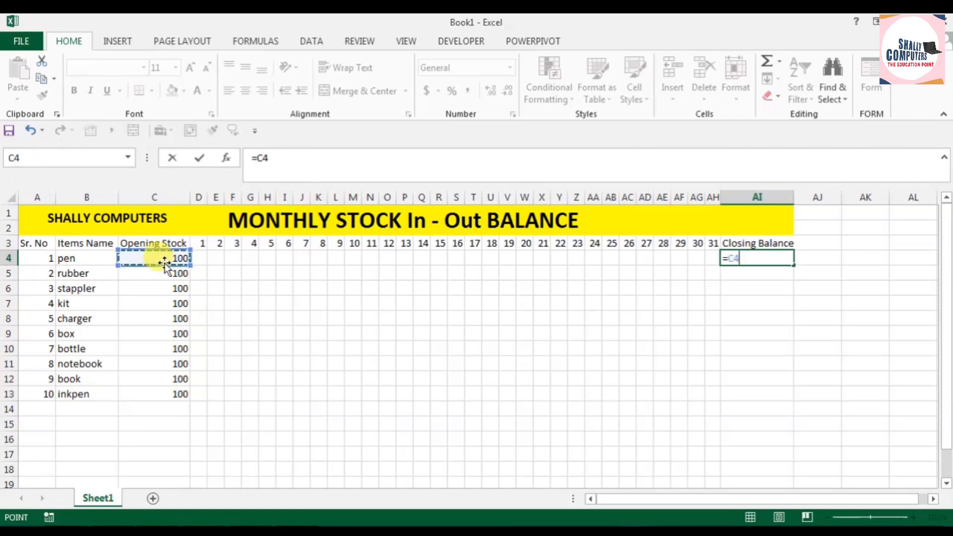
{"action": "type", "text": "("}
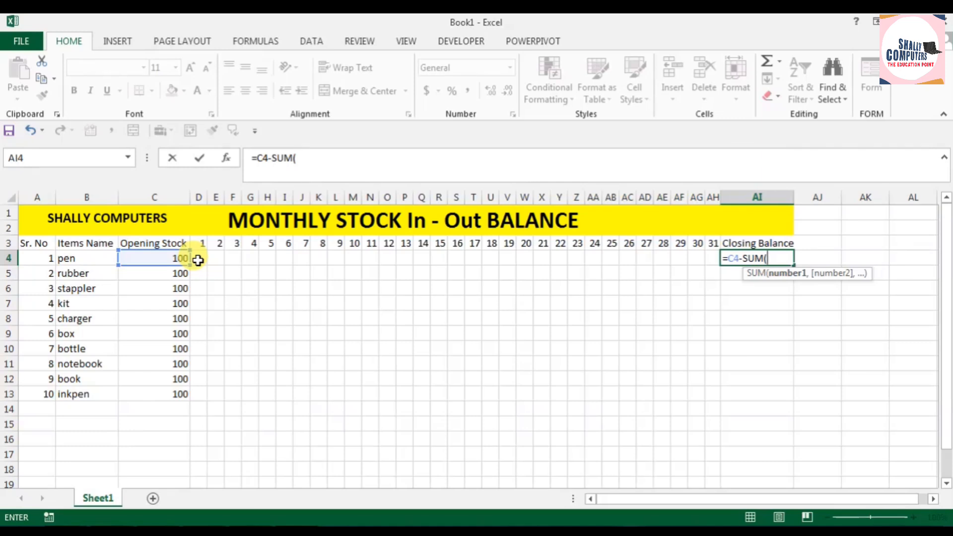
{"action": "left_click_drag", "start_coordinate": [199, 260], "coordinate": [712, 258]}
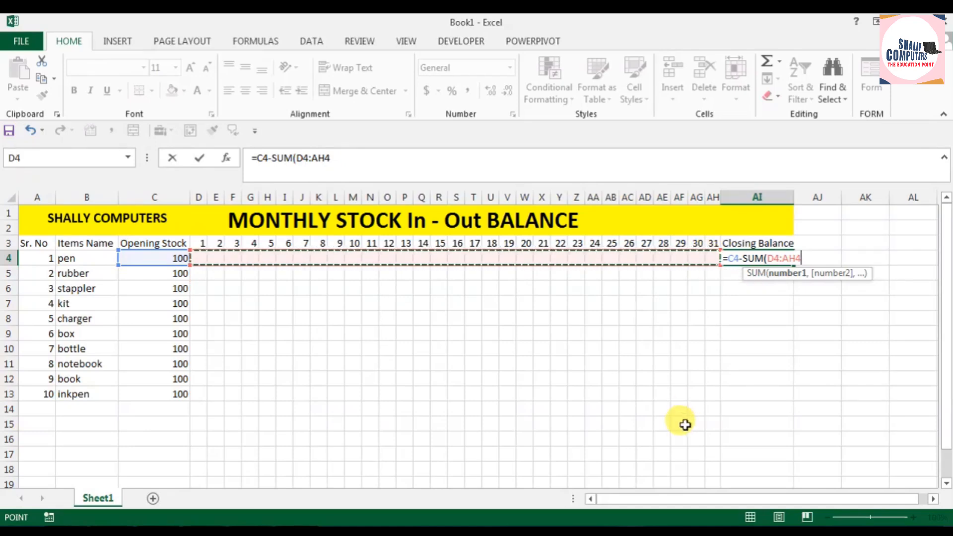
{"action": "key", "text": "Return"}
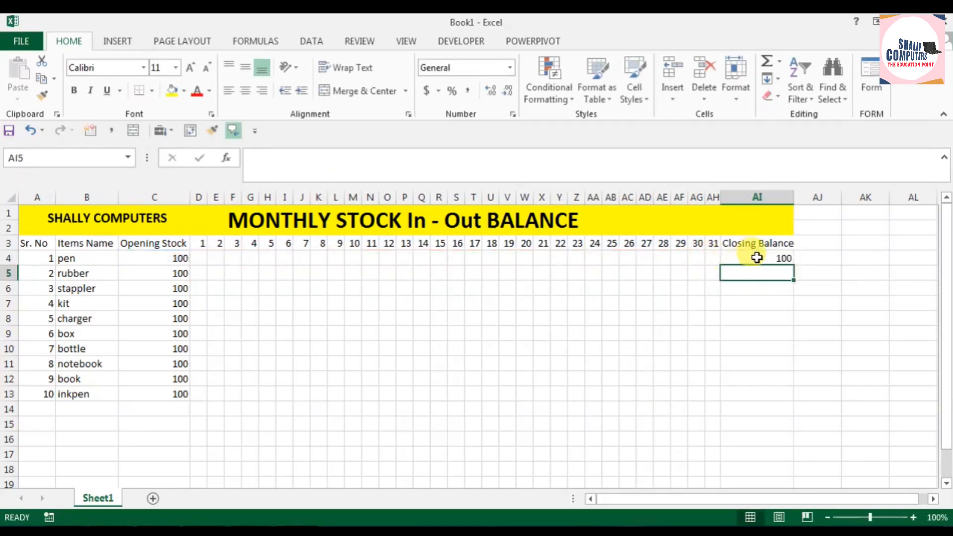
Step: Fill the closing balance formula from AI4 down to AI13 for all ten items
{"action": "left_click", "coordinate": [754, 259]}
{"action": "left_click_drag", "start_coordinate": [148, 260], "coordinate": [792, 404]}
{"action": "left_click", "coordinate": [779, 256]}
{"action": "left_click", "coordinate": [740, 437]}
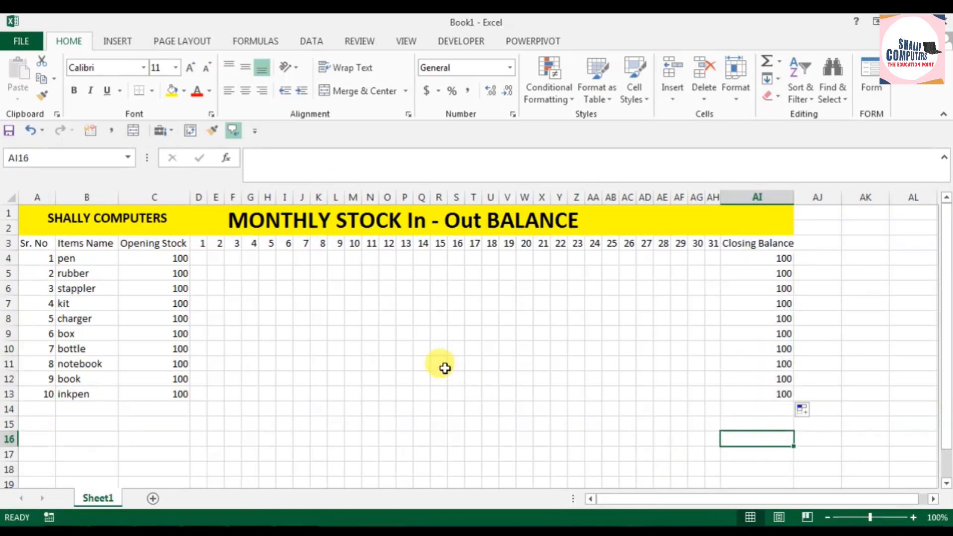
Step: Apply all borders to the whole table, from the title through row 13 in columns A to AI
{"action": "left_click_drag", "start_coordinate": [34, 217], "coordinate": [576, 397]}
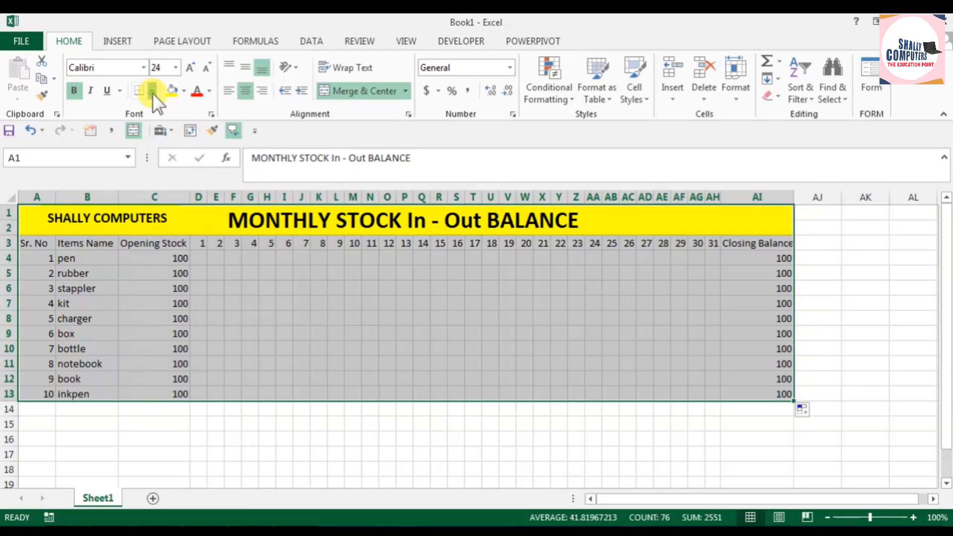
{"action": "left_click", "coordinate": [153, 92]}
{"action": "left_click", "coordinate": [180, 219]}
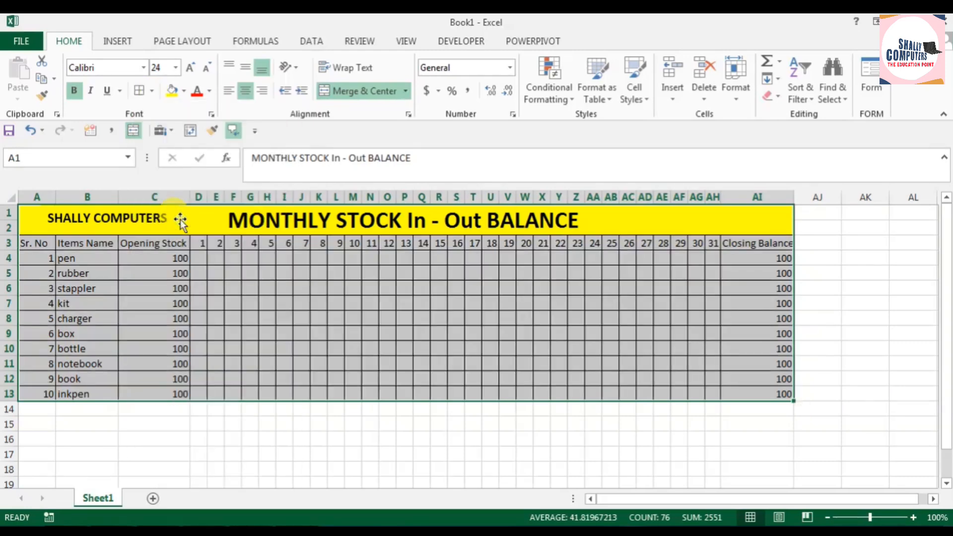
{"action": "left_click", "coordinate": [301, 332]}
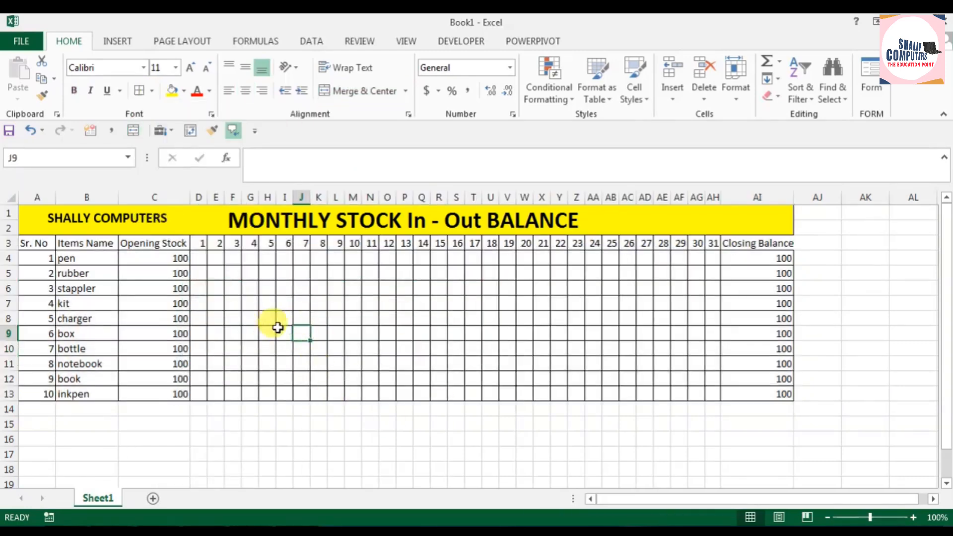
Step: Format the header row A3:AI3 with a dark green fill and bold white text
{"action": "left_click_drag", "start_coordinate": [38, 243], "coordinate": [739, 242]}
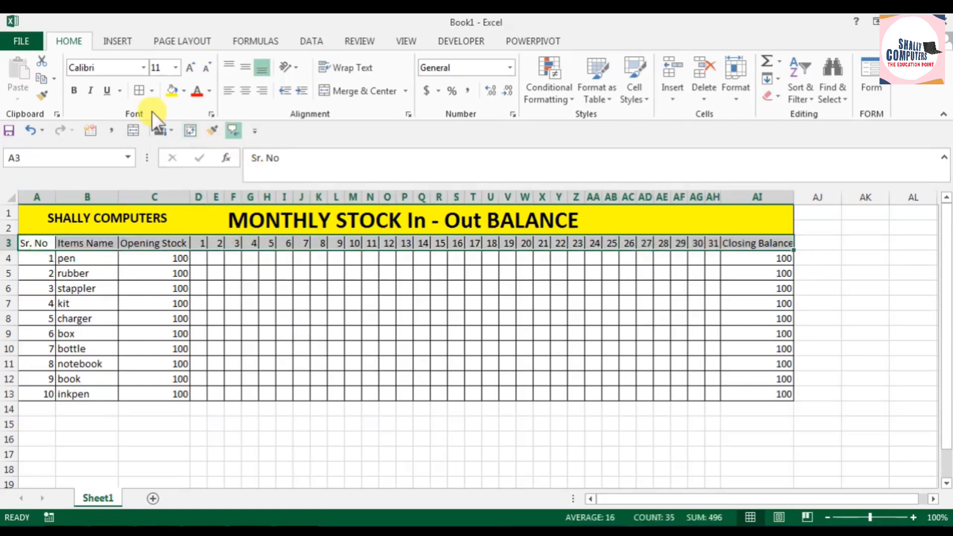
{"action": "left_click", "coordinate": [181, 91]}
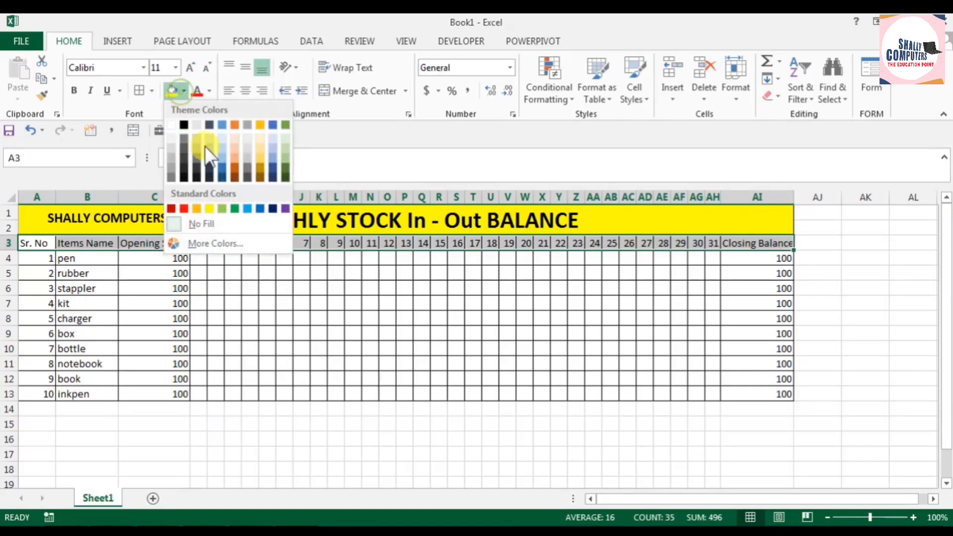
{"action": "left_click", "coordinate": [285, 166]}
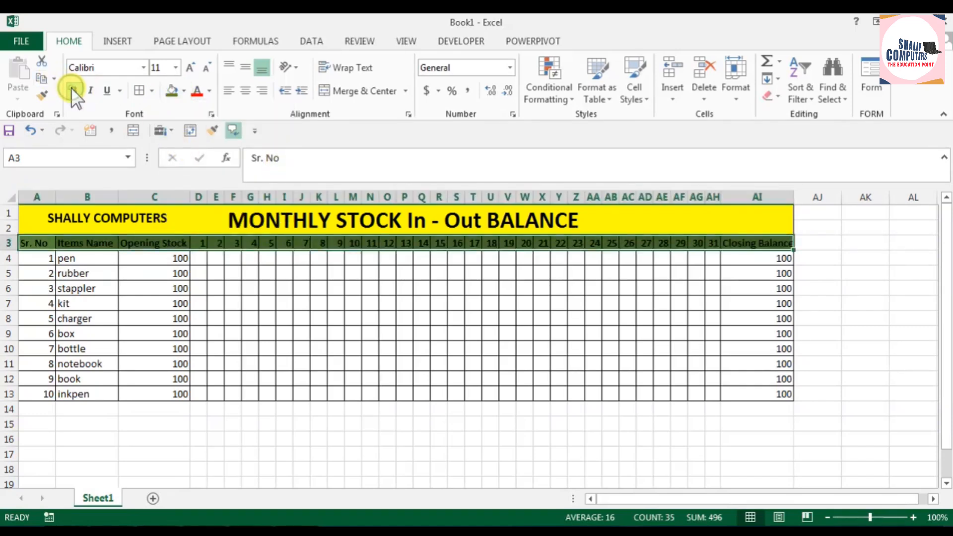
{"action": "left_click", "coordinate": [209, 91]}
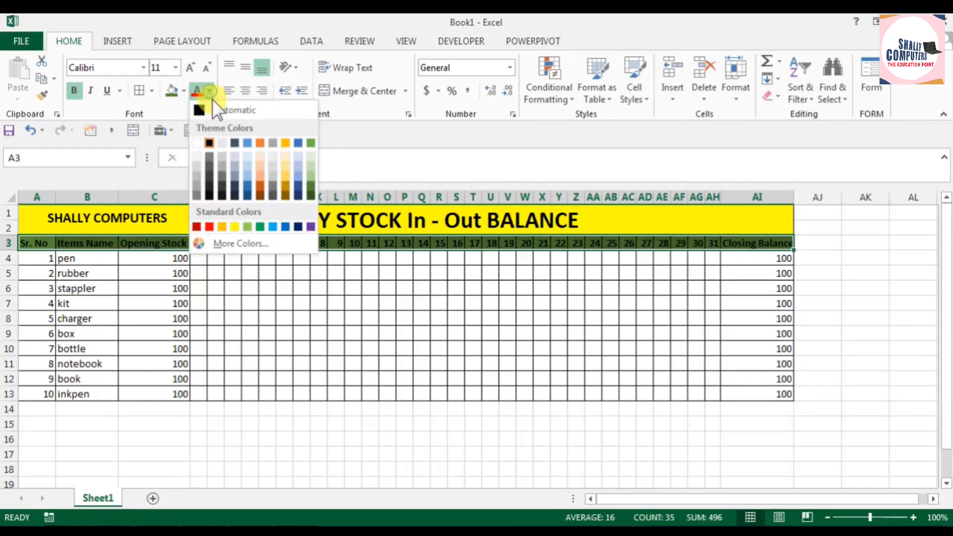
{"action": "left_click", "coordinate": [197, 136]}
Step: Fill the item rows A4:AI13 with a lighter green and widen column AI slightly to fit its bold header
{"action": "mouse_move", "coordinate": [38, 259]}
{"action": "left_mouse_down"}
{"action": "mouse_move", "coordinate": [603, 347]}
{"action": "mouse_move", "coordinate": [767, 395]}
{"action": "left_mouse_up"}
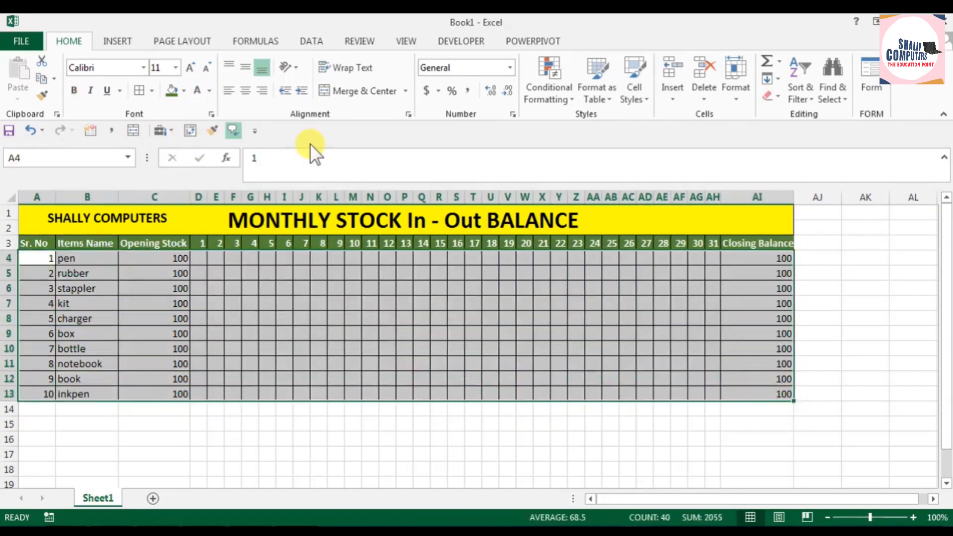
{"action": "left_click", "coordinate": [185, 91]}
{"action": "left_click", "coordinate": [285, 159]}
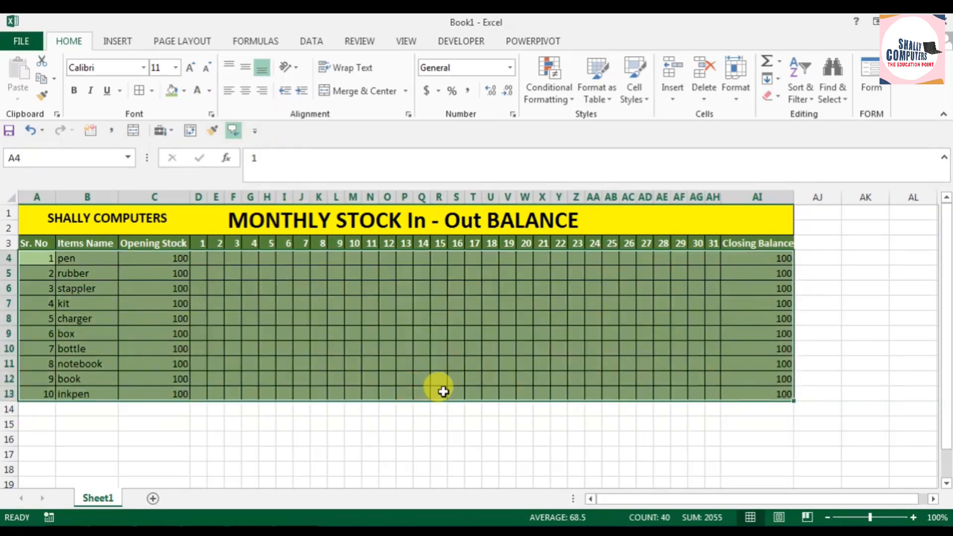
{"action": "left_click", "coordinate": [490, 365]}
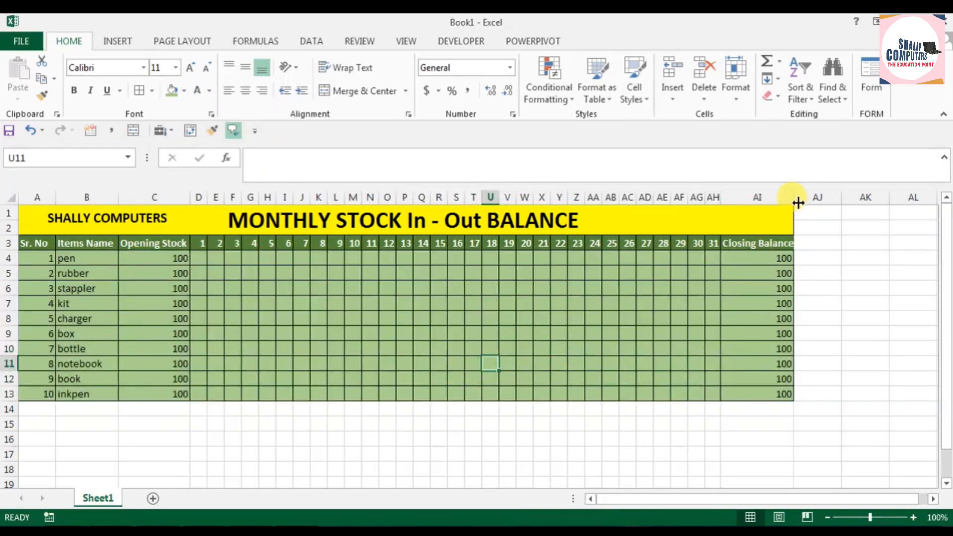
{"action": "left_click_drag", "start_coordinate": [798, 203], "coordinate": [802, 198]}
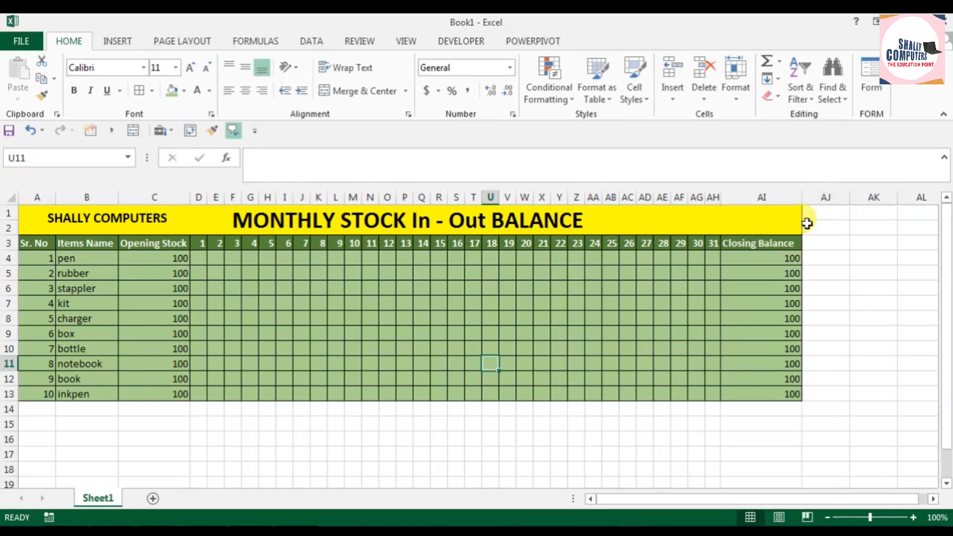
{"action": "left_click", "coordinate": [826, 439]}
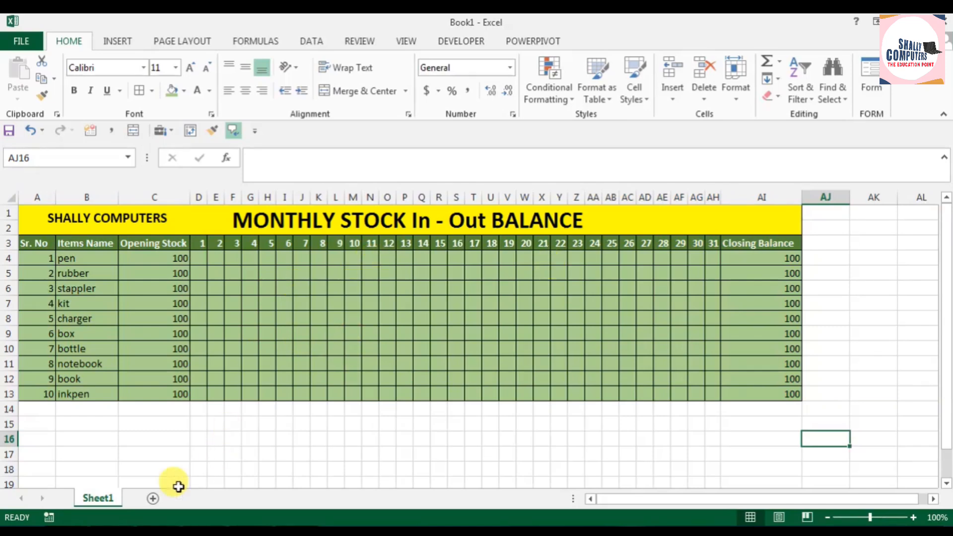
Step: Rename Sheet1 as "mARCH SALES 2023"
{"action": "right_click", "coordinate": [103, 497]}
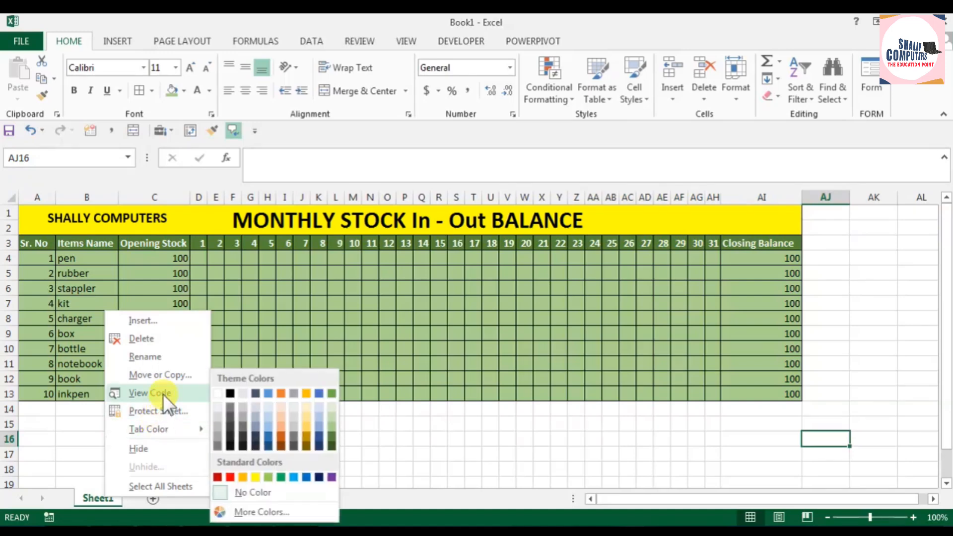
{"action": "left_click", "coordinate": [169, 357]}
{"action": "type", "text": "mA"}
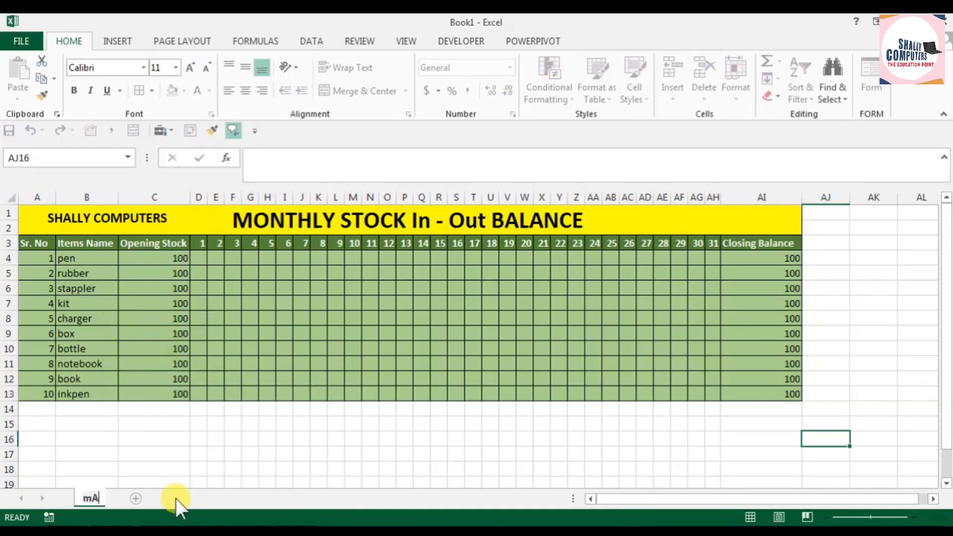
{"action": "type", "text": "RCH "}
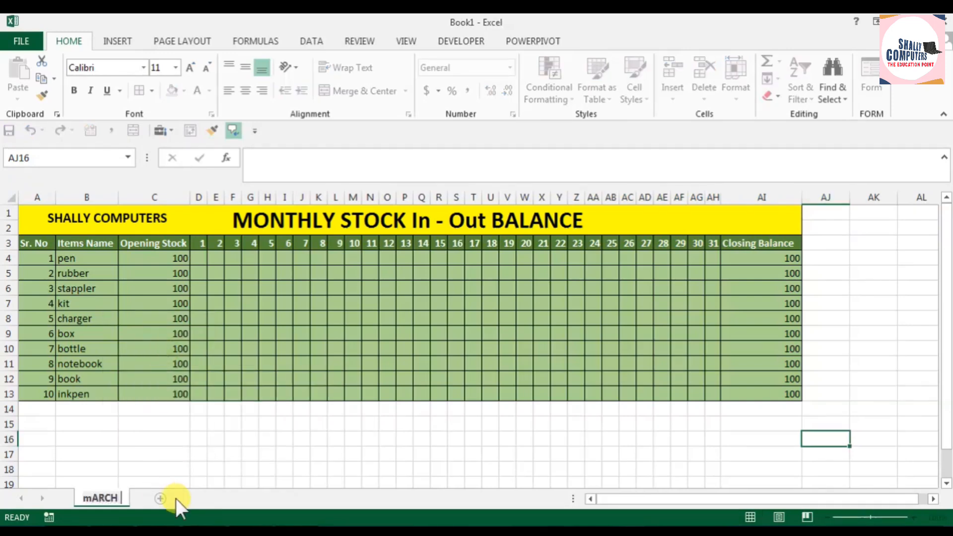
{"action": "type", "text": "SALES 2023"}
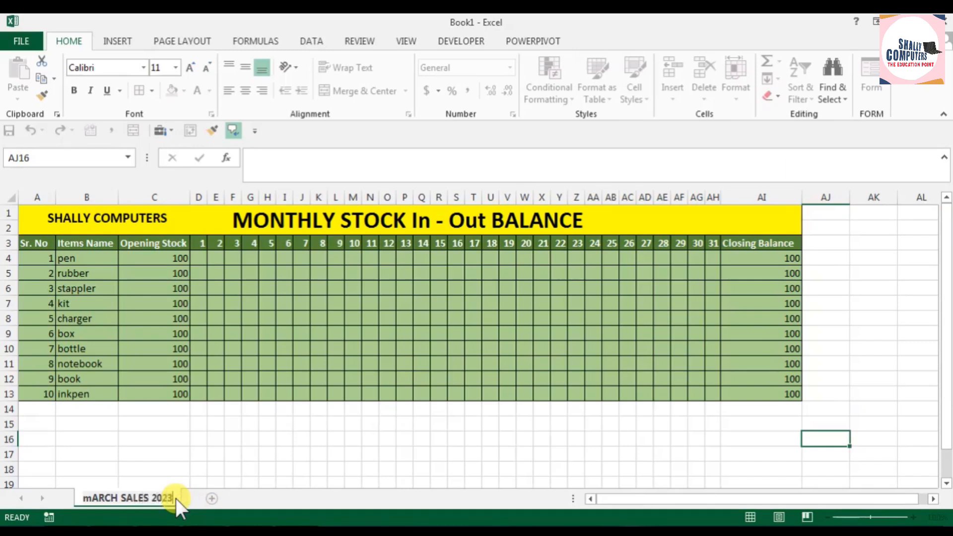
{"action": "key", "text": "Return"}
{"action": "left_click", "coordinate": [336, 457]}
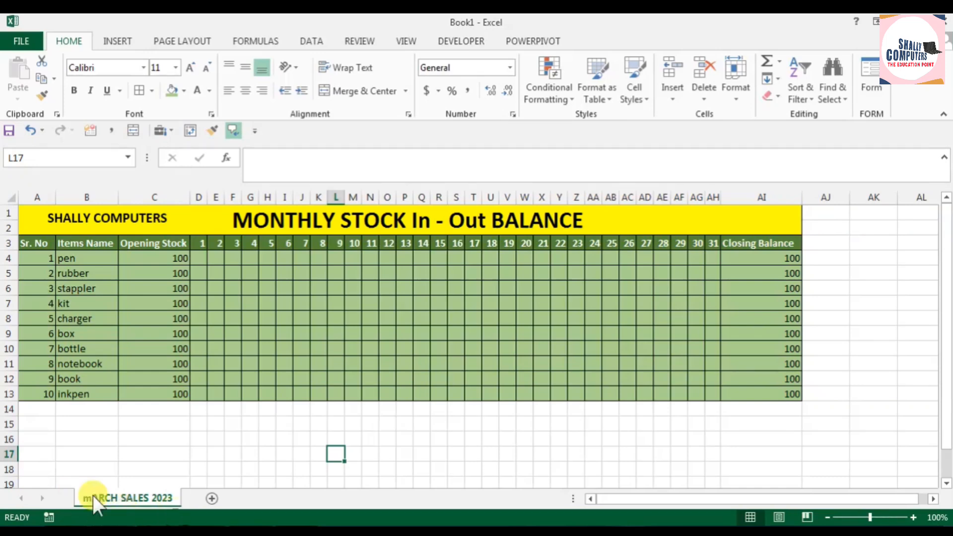
Step: Add a new blank sheet and copy the table range A3:AI13 from the mARCH SALES 2023 sheet
{"action": "left_click", "coordinate": [212, 499]}
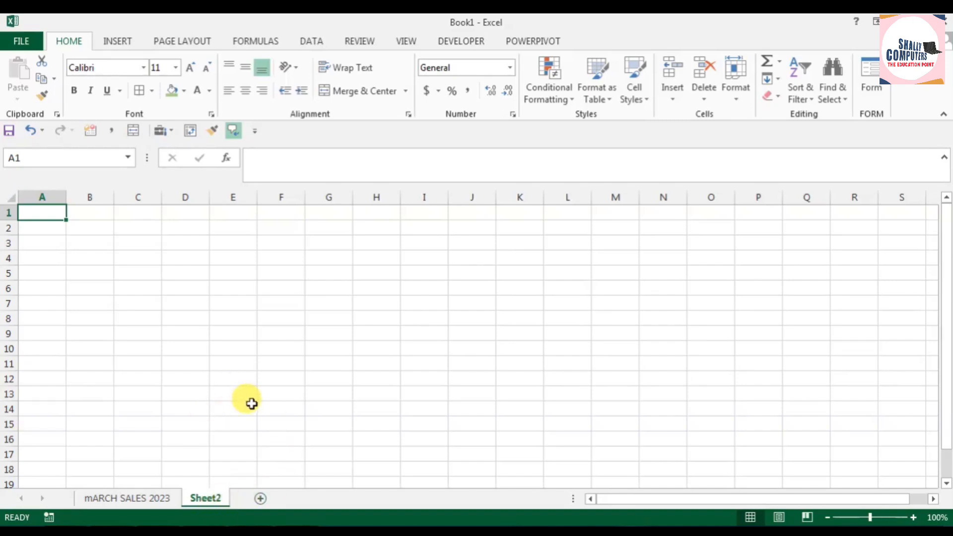
{"action": "left_click", "coordinate": [129, 498]}
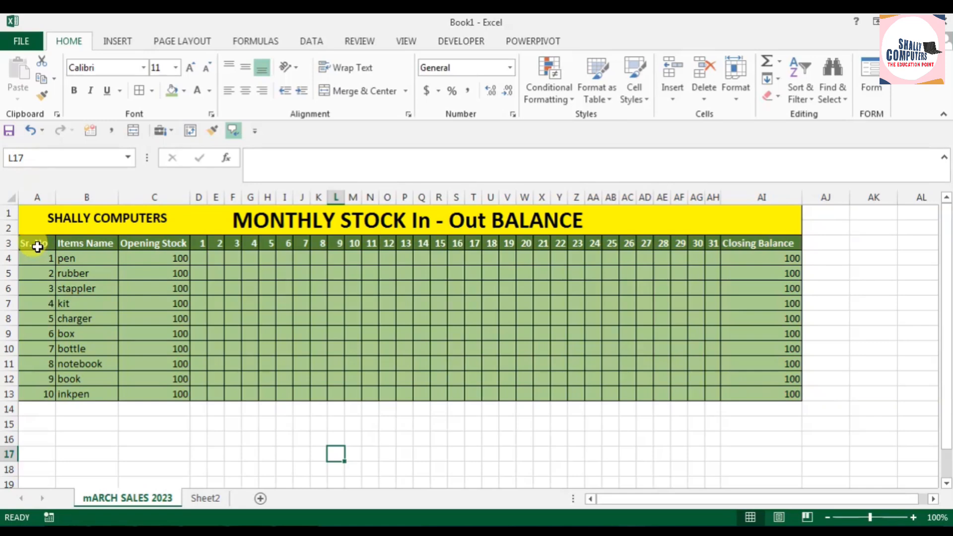
{"action": "left_click_drag", "start_coordinate": [38, 247], "coordinate": [752, 390]}
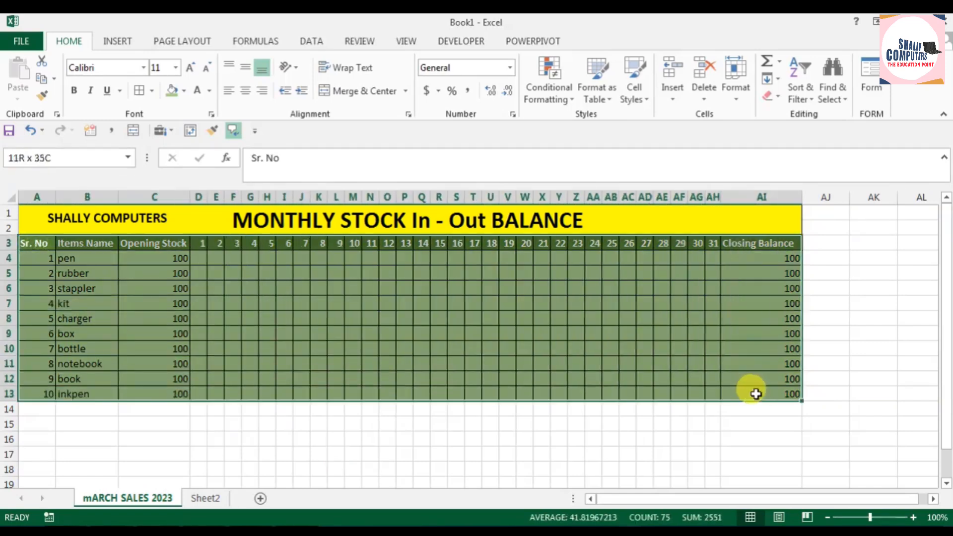
{"action": "right_click", "coordinate": [738, 246]}
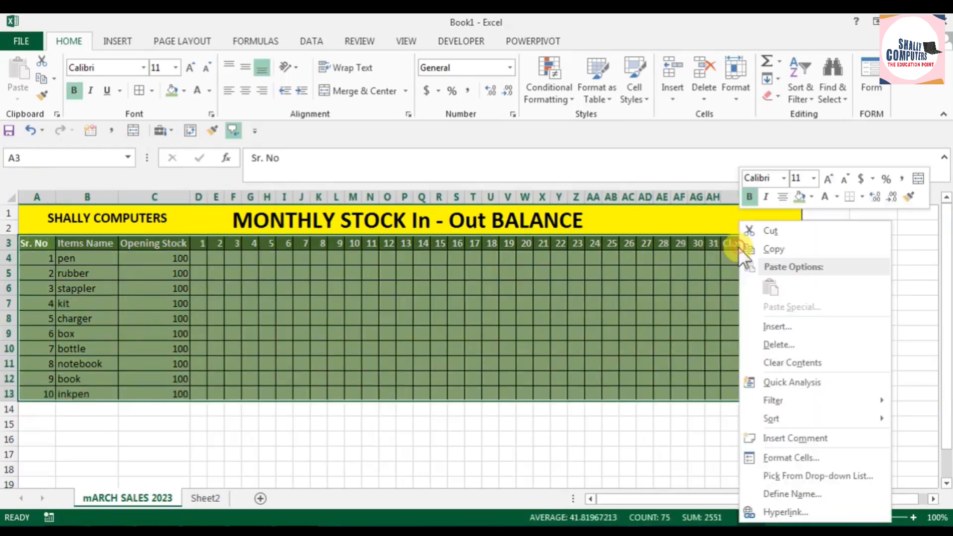
{"action": "left_click", "coordinate": [768, 246]}
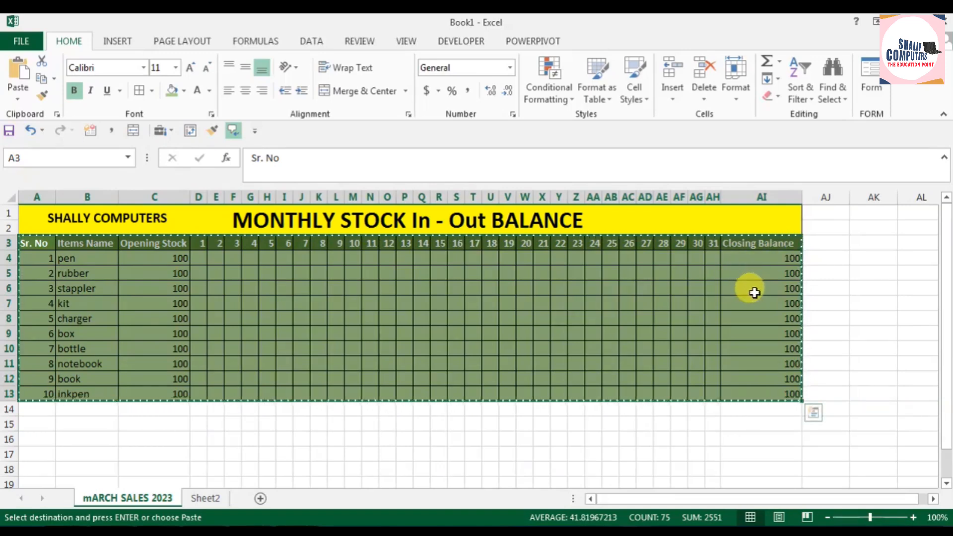
{"action": "left_click", "coordinate": [41, 76]}
Step: Paste the copied table at A3 of Sheet2 with source column widths kept, and close the Clipboard pane
{"action": "left_click", "coordinate": [201, 498]}
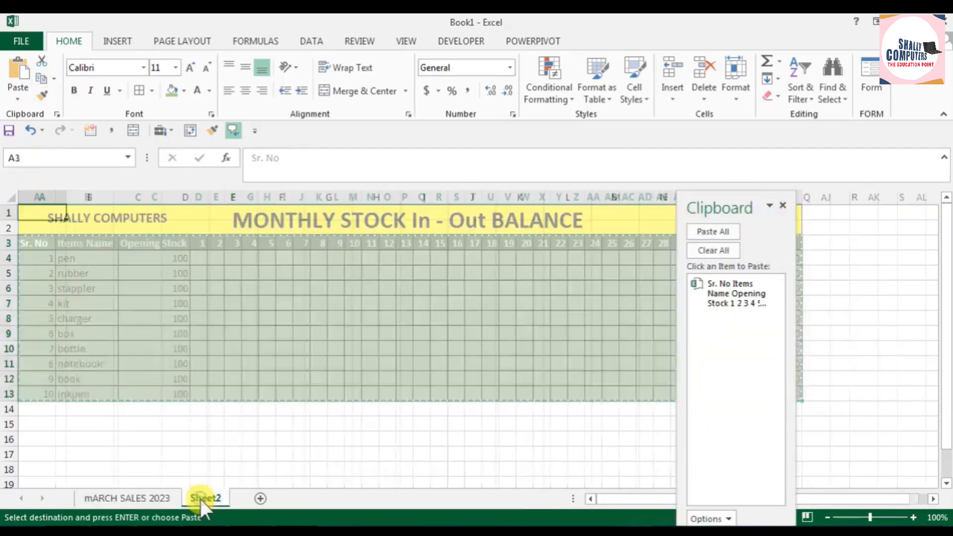
{"action": "left_click", "coordinate": [50, 243]}
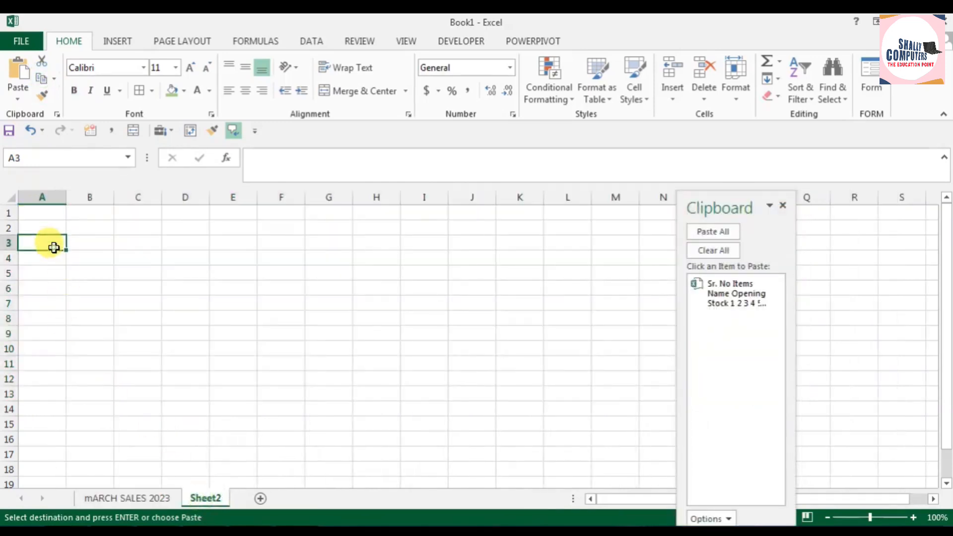
{"action": "left_click", "coordinate": [12, 99]}
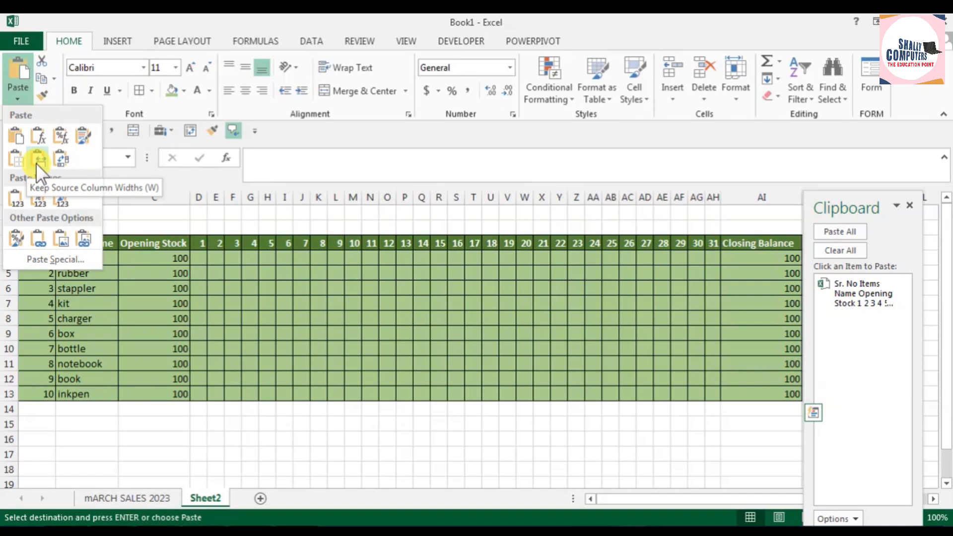
{"action": "left_click", "coordinate": [36, 161]}
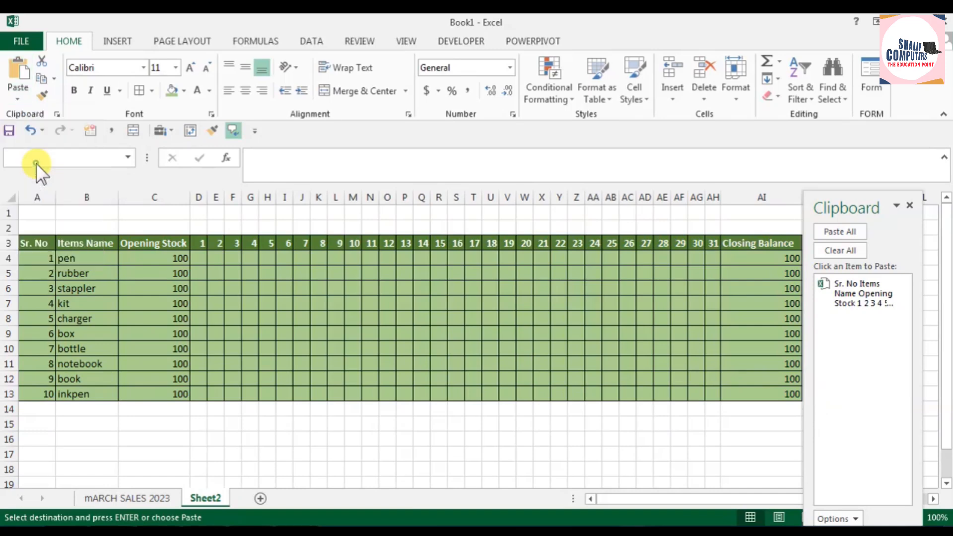
{"action": "left_click", "coordinate": [910, 206]}
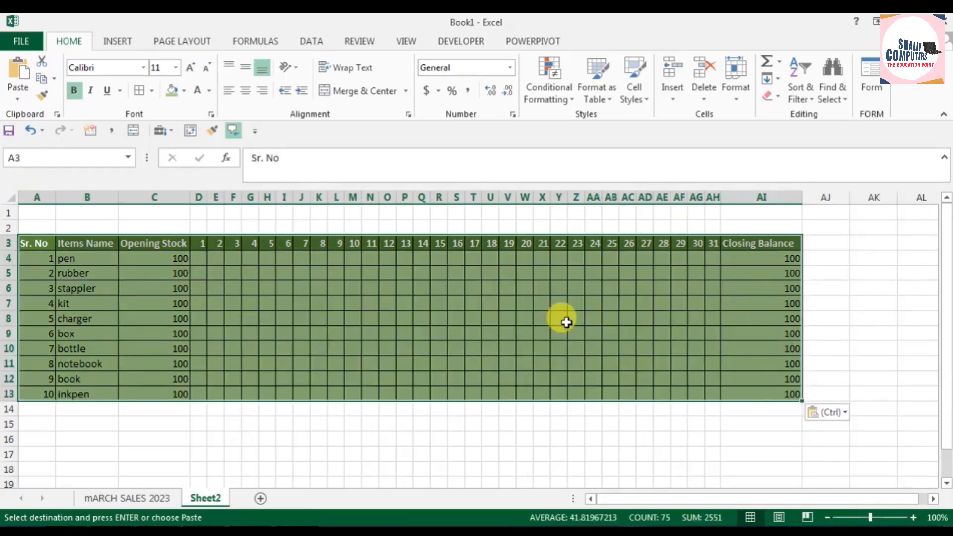
{"action": "left_click", "coordinate": [558, 319]}
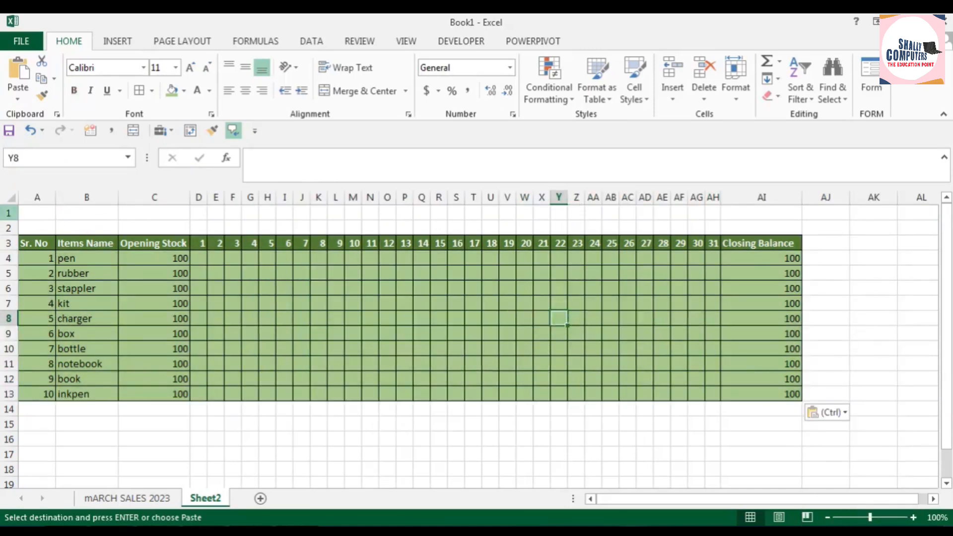
Step: Merge and center A1:AI2 on Sheet2 and enter the title "PURCHASE RECORD" in it
{"action": "left_click_drag", "start_coordinate": [37, 211], "coordinate": [789, 229]}
{"action": "left_click", "coordinate": [367, 94]}
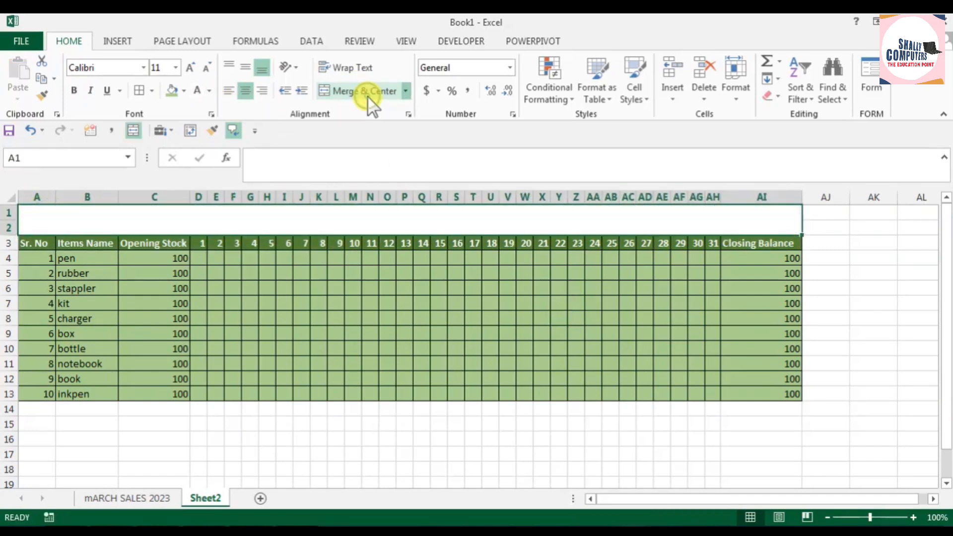
{"action": "double_click", "coordinate": [285, 222]}
{"action": "type", "text": "PURCHASE "}
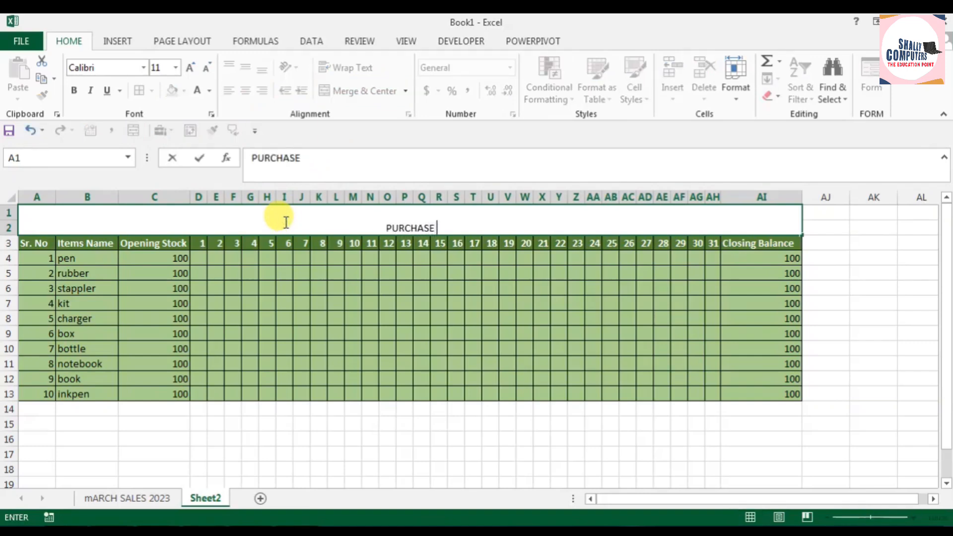
{"action": "type", "text": "RECORD"}
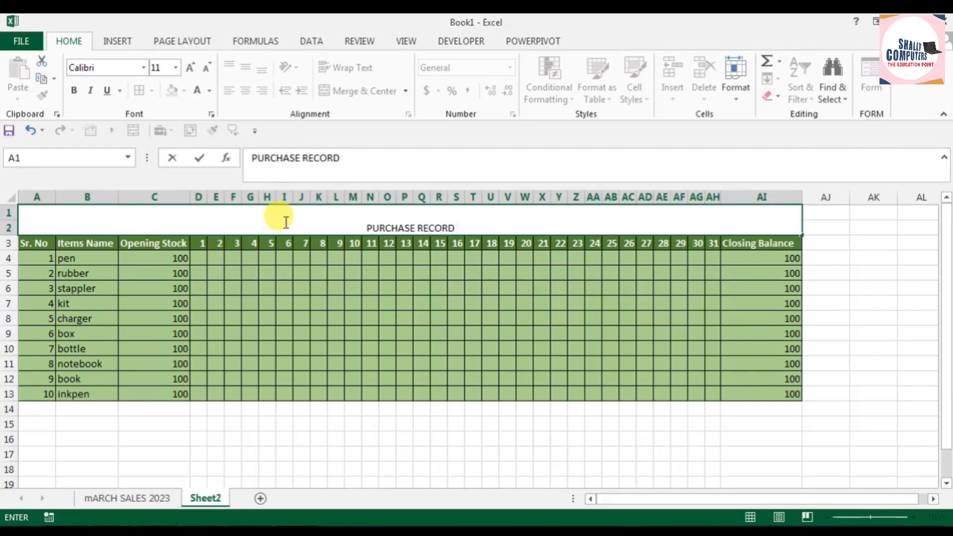
{"action": "left_click", "coordinate": [369, 261]}
Step: Format the PURCHASE RECORD title as bold, size 28, with a yellow fill
{"action": "left_click", "coordinate": [405, 220]}
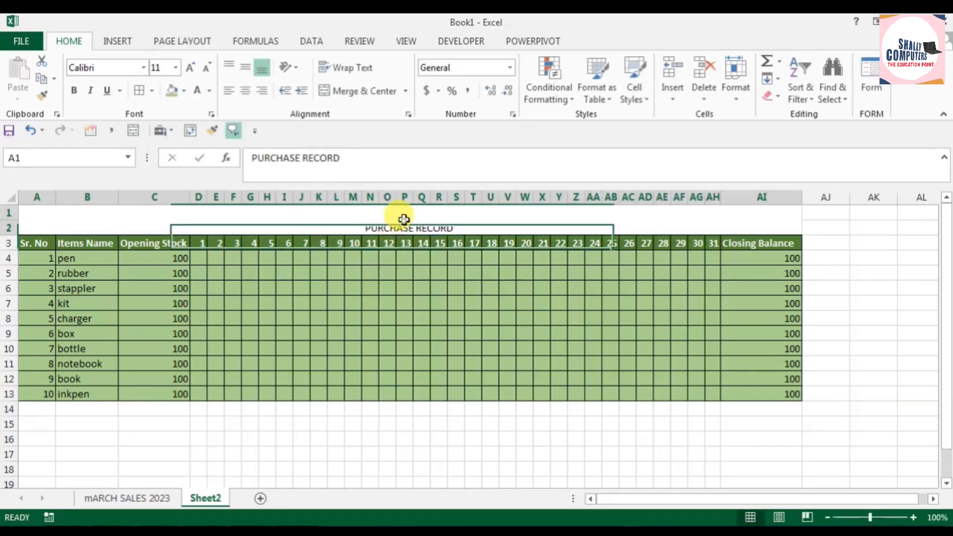
{"action": "left_click", "coordinate": [74, 91]}
{"action": "left_click", "coordinate": [187, 66]}
{"action": "left_click", "coordinate": [187, 66]}
{"action": "left_click", "coordinate": [188, 66]}
{"action": "left_click", "coordinate": [187, 66]}
{"action": "left_click", "coordinate": [188, 66]}
{"action": "left_click", "coordinate": [188, 66]}
{"action": "left_click", "coordinate": [188, 66]}
{"action": "left_click", "coordinate": [188, 65]}
{"action": "left_click", "coordinate": [187, 65]}
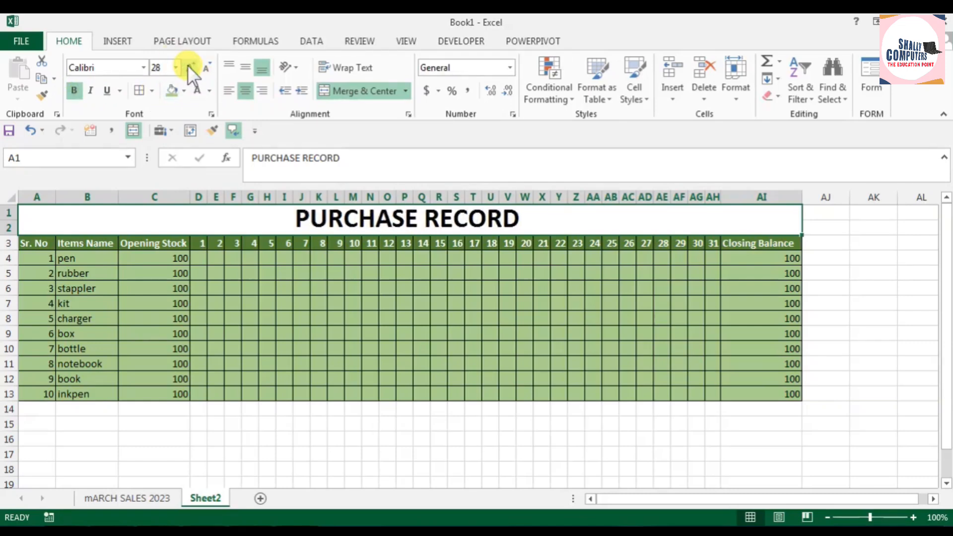
{"action": "left_click", "coordinate": [184, 90]}
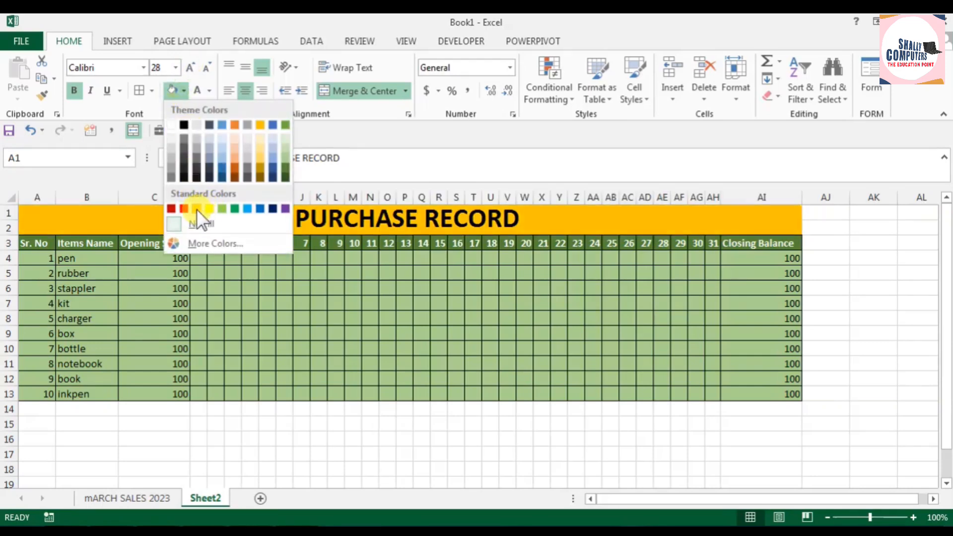
{"action": "left_click", "coordinate": [208, 209]}
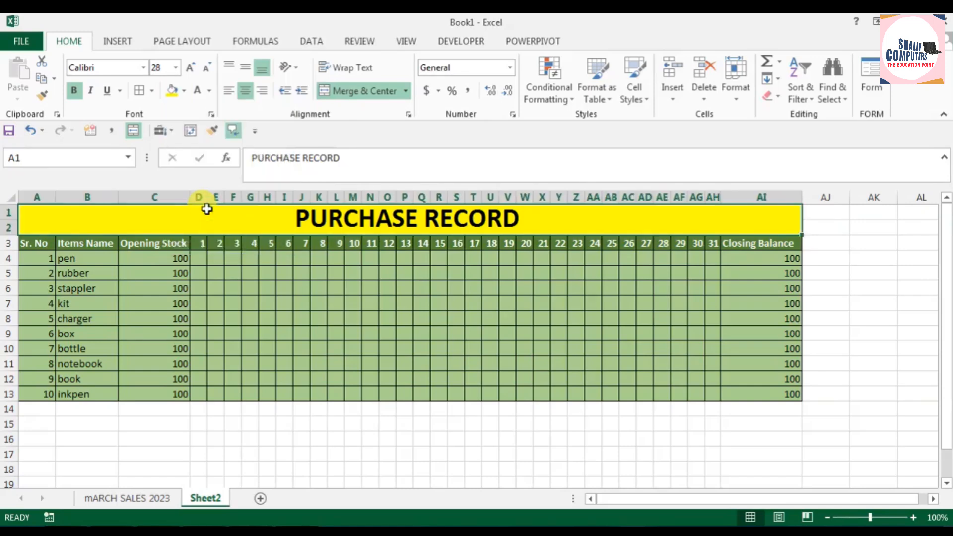
Step: Change the fill of Sheet2's header row A3:AI3 to red
{"action": "left_click_drag", "start_coordinate": [51, 247], "coordinate": [755, 243]}
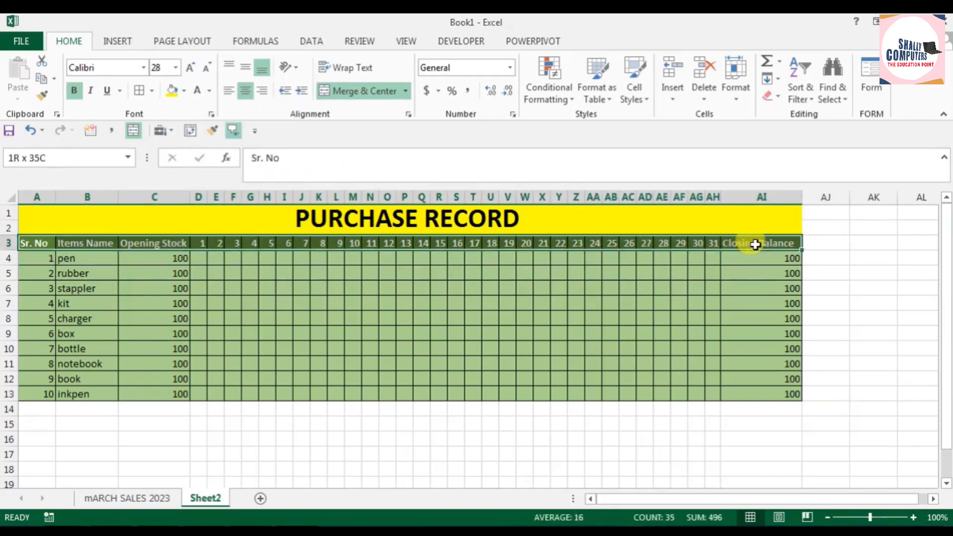
{"action": "left_click", "coordinate": [185, 91]}
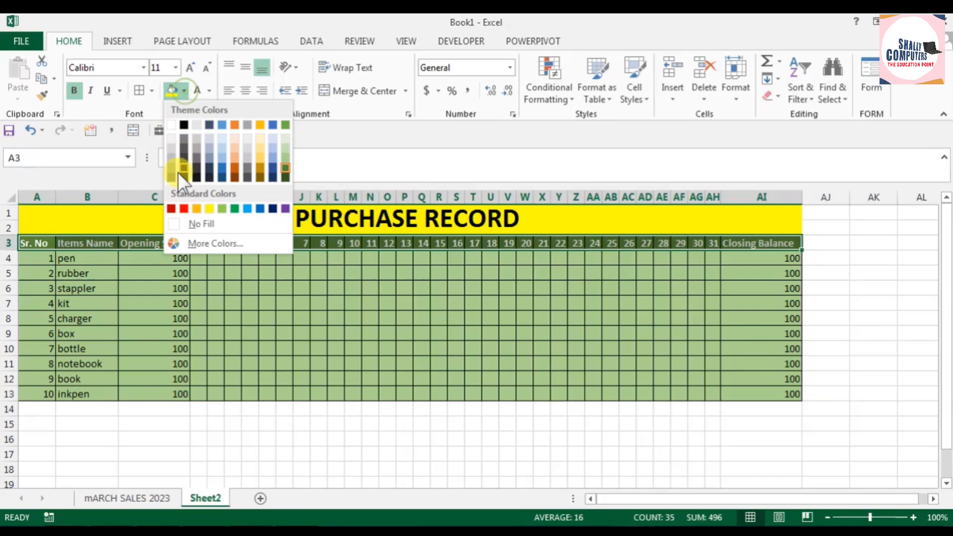
{"action": "left_click", "coordinate": [183, 209]}
{"action": "left_click", "coordinate": [611, 363]}
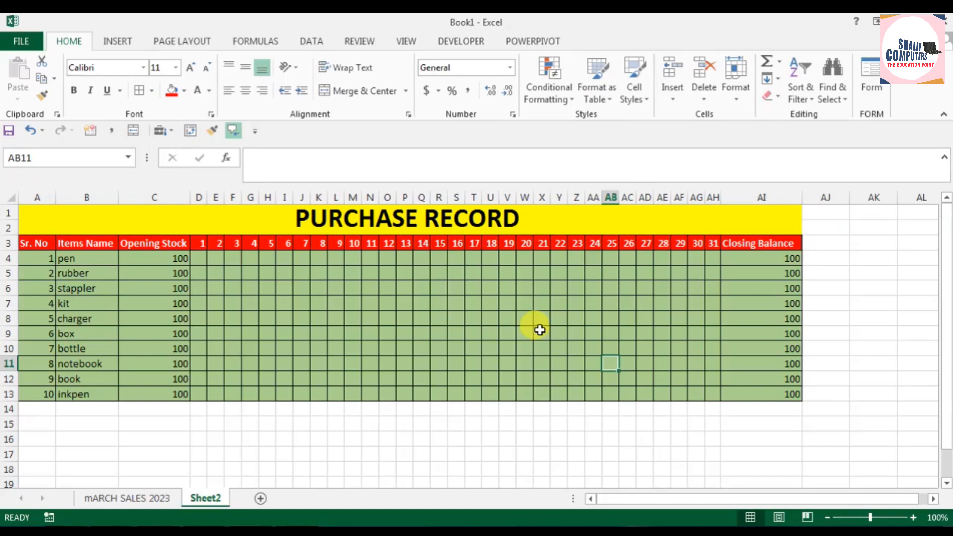
Step: Give the closing balance cells AI4:AI13 a standard green fill with bold white text
{"action": "left_click_drag", "start_coordinate": [761, 259], "coordinate": [762, 386]}
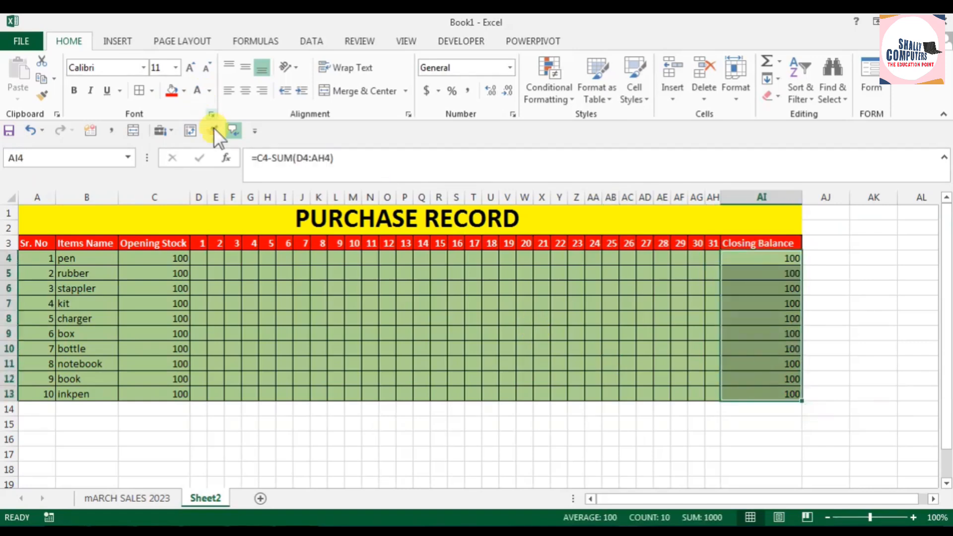
{"action": "left_click", "coordinate": [184, 90]}
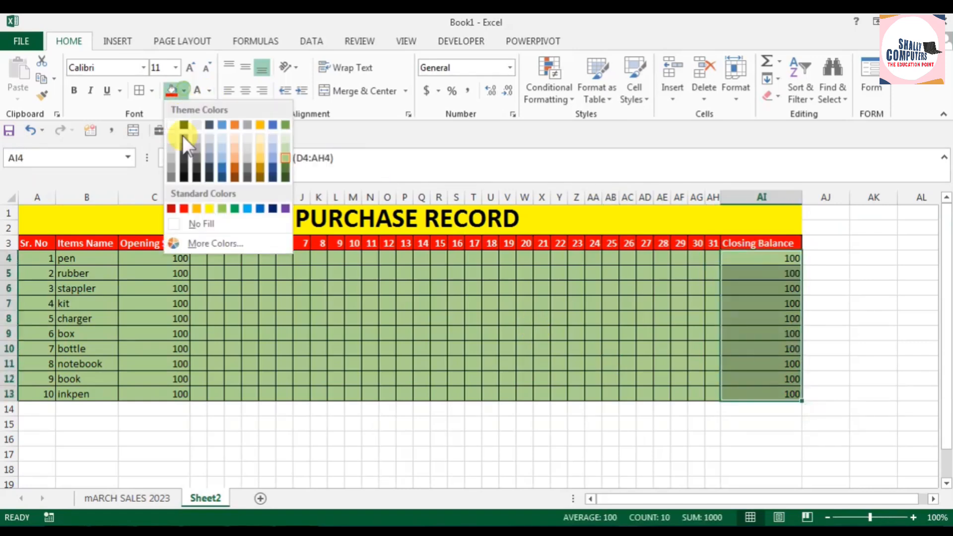
{"action": "left_click", "coordinate": [232, 208]}
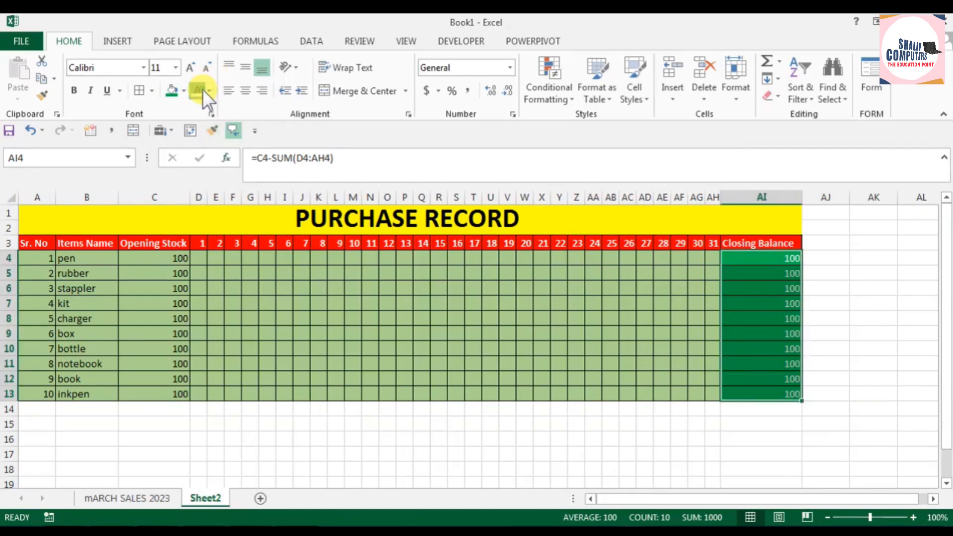
{"action": "left_click", "coordinate": [74, 91]}
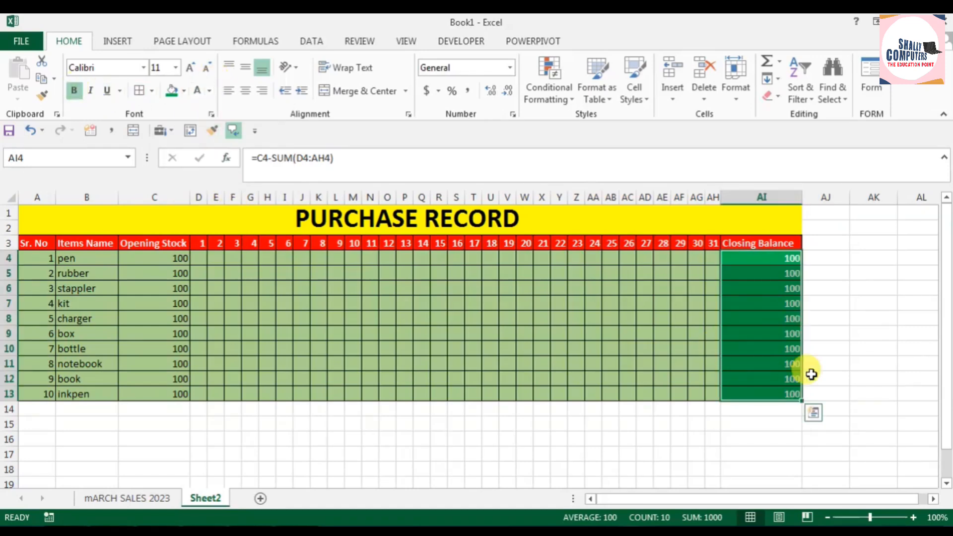
{"action": "left_click", "coordinate": [822, 332]}
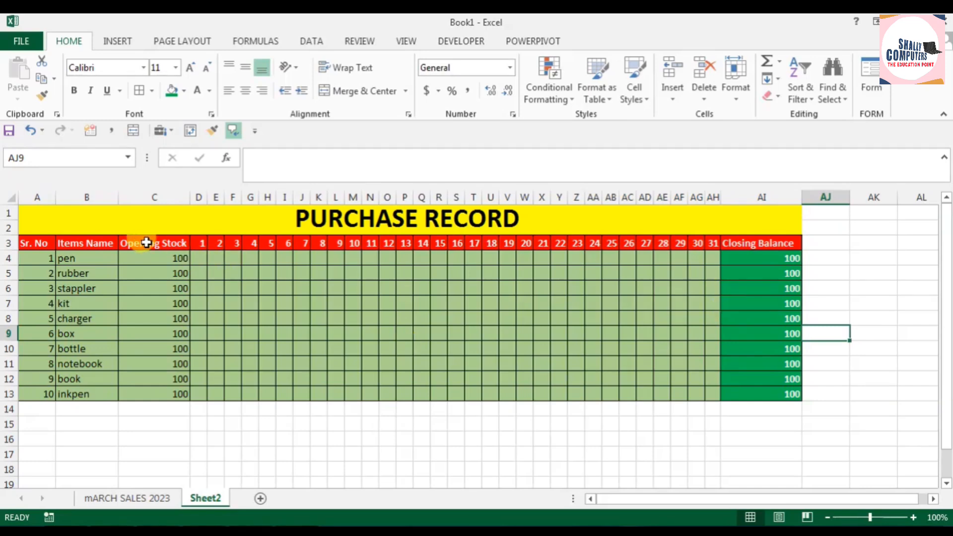
Step: Delete the Opening Stock column from Sheet2 and widen the day 1 column slightly
{"action": "right_click", "coordinate": [149, 196]}
{"action": "left_click", "coordinate": [187, 318]}
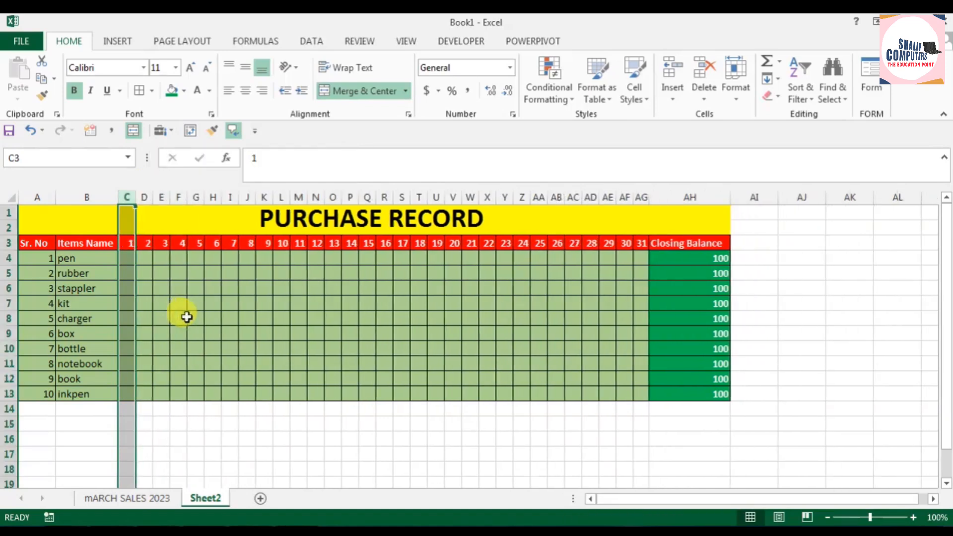
{"action": "left_click_drag", "start_coordinate": [136, 198], "coordinate": [144, 198]}
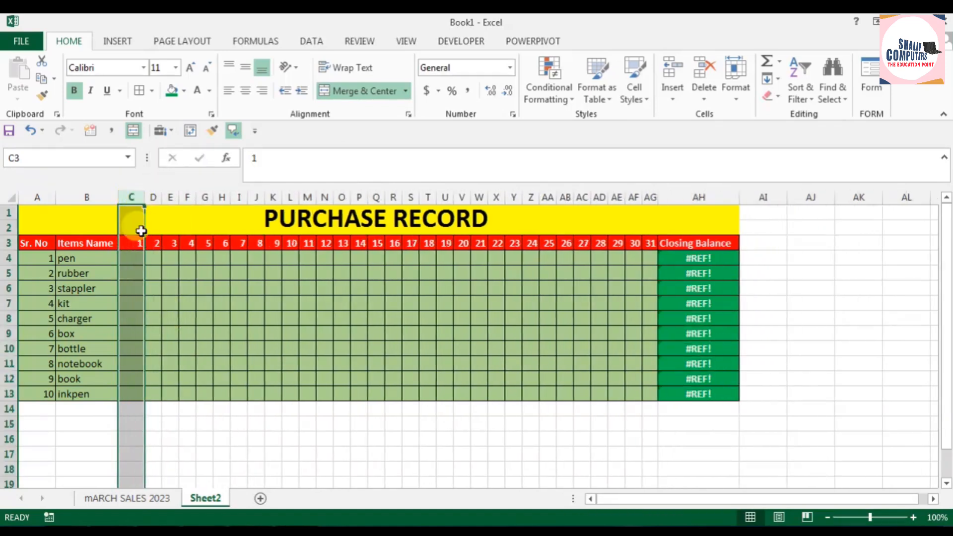
{"action": "left_click", "coordinate": [133, 259]}
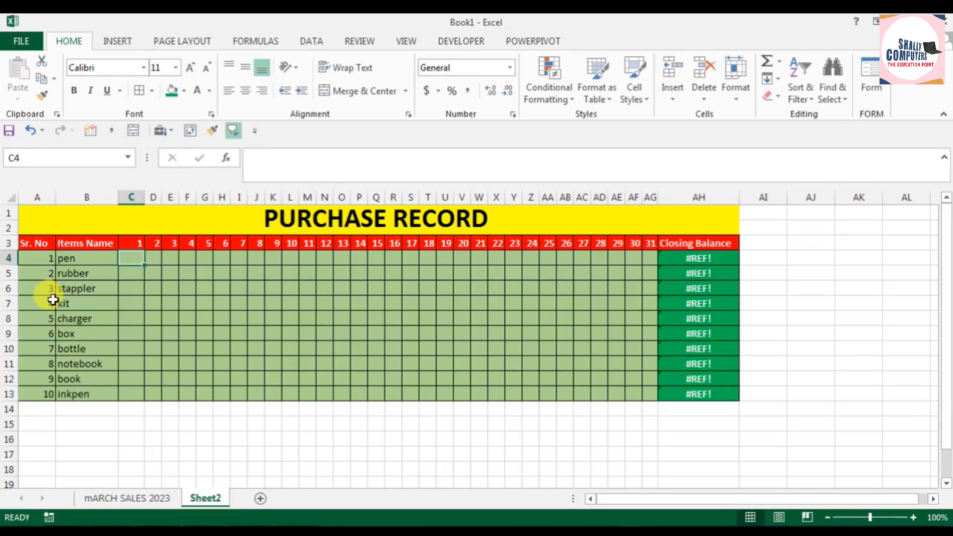
Step: Link Sheet2's day 1 cell for pen, C4, to the closing balance in AI4 of mARCH SALES 2023 with a SUM formula
{"action": "left_click", "coordinate": [133, 499]}
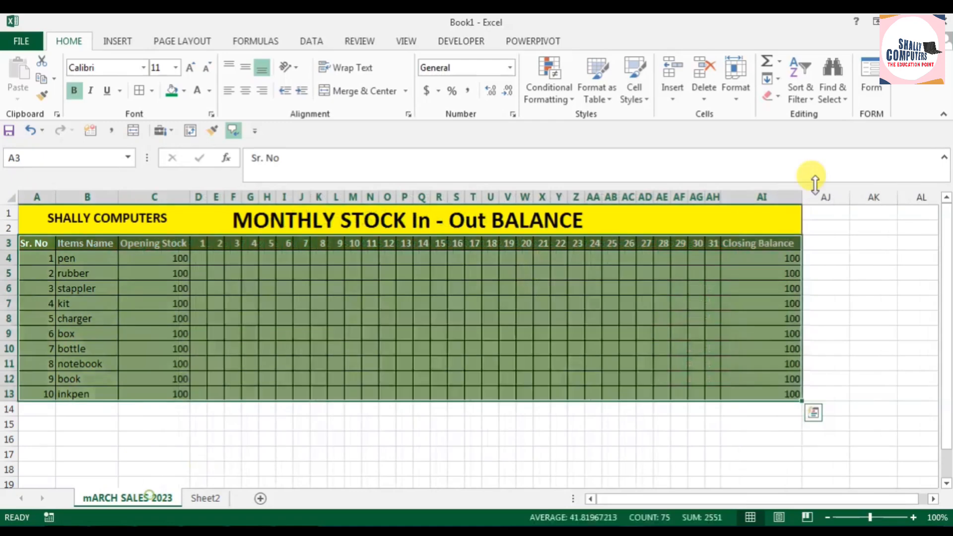
{"action": "left_click", "coordinate": [790, 262]}
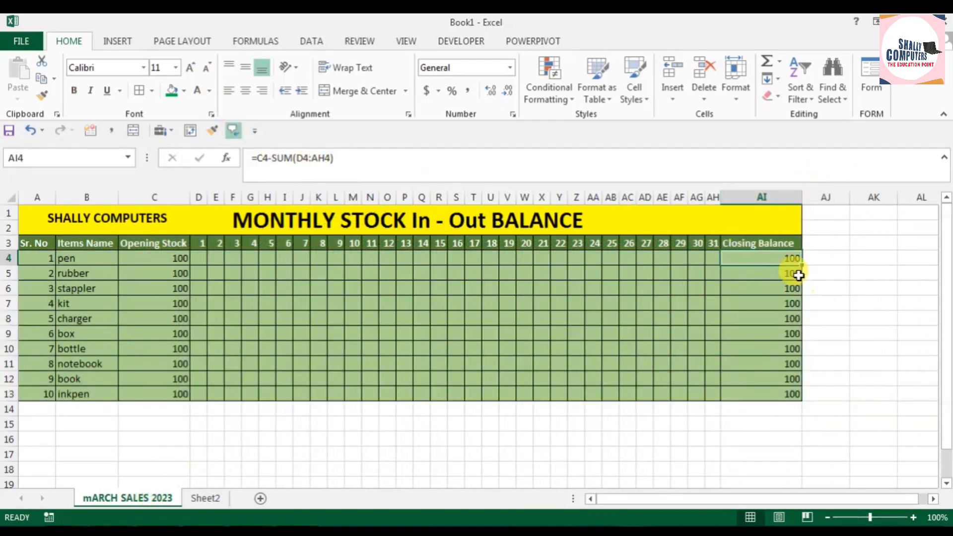
{"action": "left_click", "coordinate": [205, 498]}
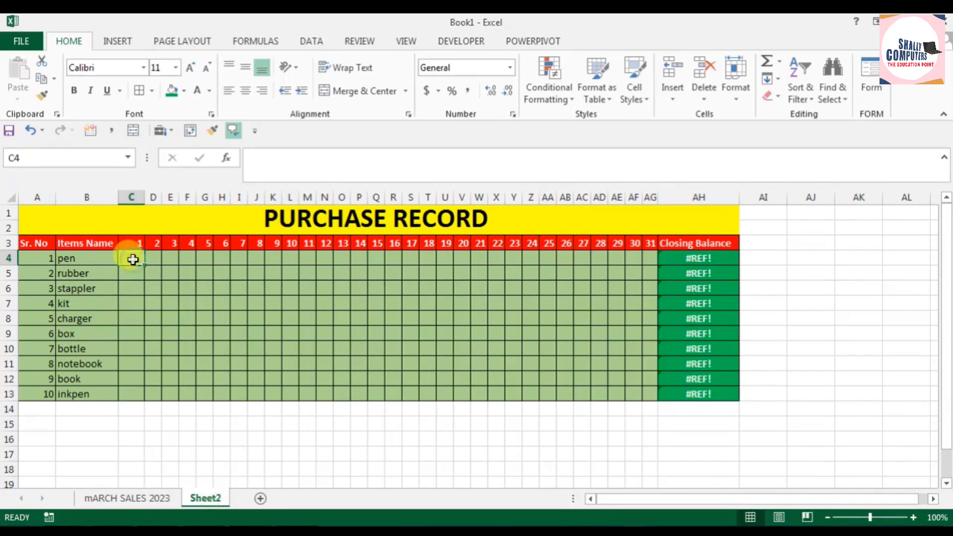
{"action": "type", "text": "="}
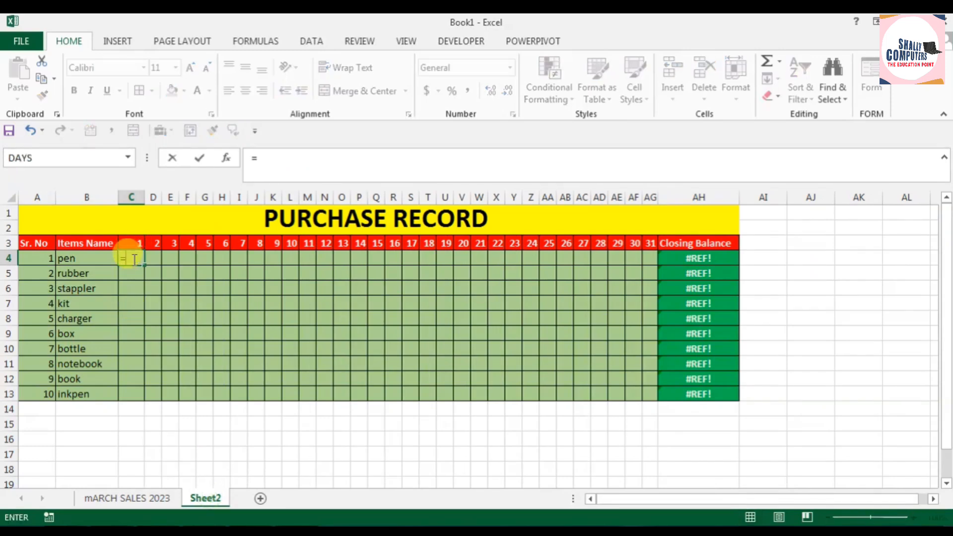
{"action": "type", "text": "SUM("}
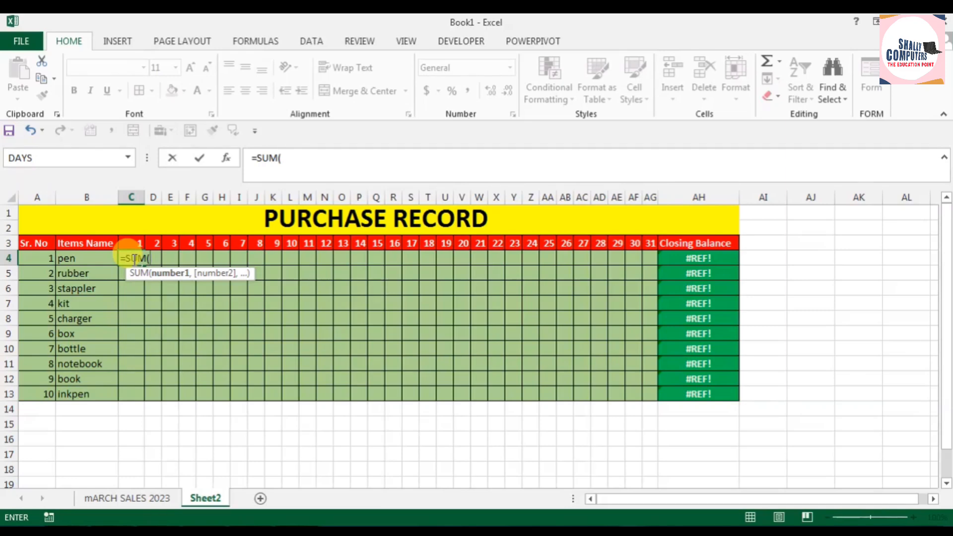
{"action": "left_click", "coordinate": [114, 500]}
{"action": "left_click", "coordinate": [778, 262]}
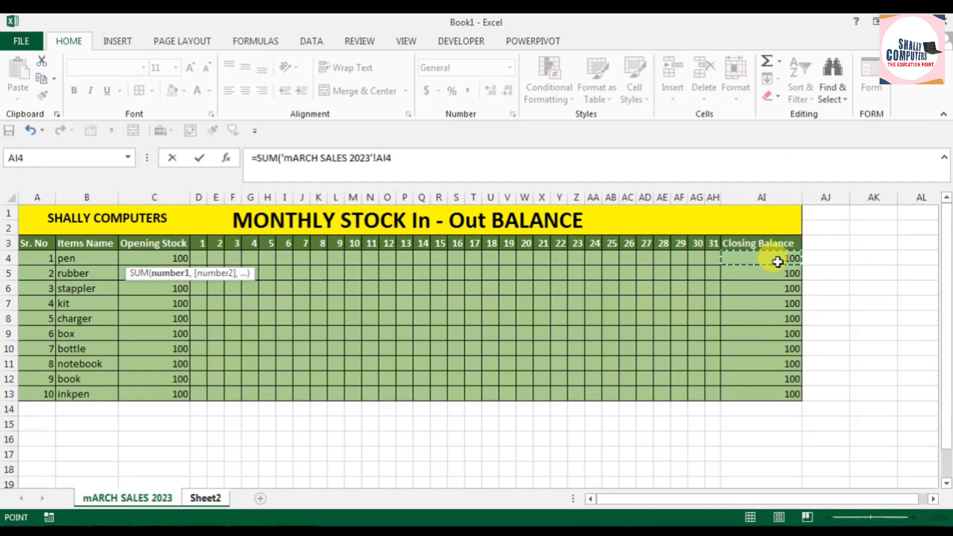
{"action": "key", "text": "Return"}
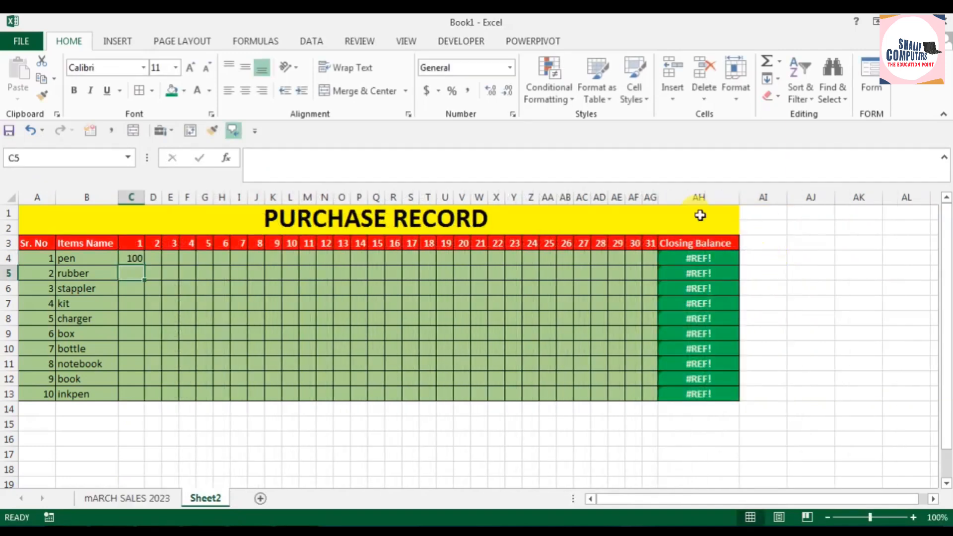
Step: Copy the linked formula in C4 down through C13 for the remaining items
{"action": "left_click", "coordinate": [132, 257]}
{"action": "left_click_drag", "start_coordinate": [144, 265], "coordinate": [134, 397]}
{"action": "left_click", "coordinate": [250, 442]}
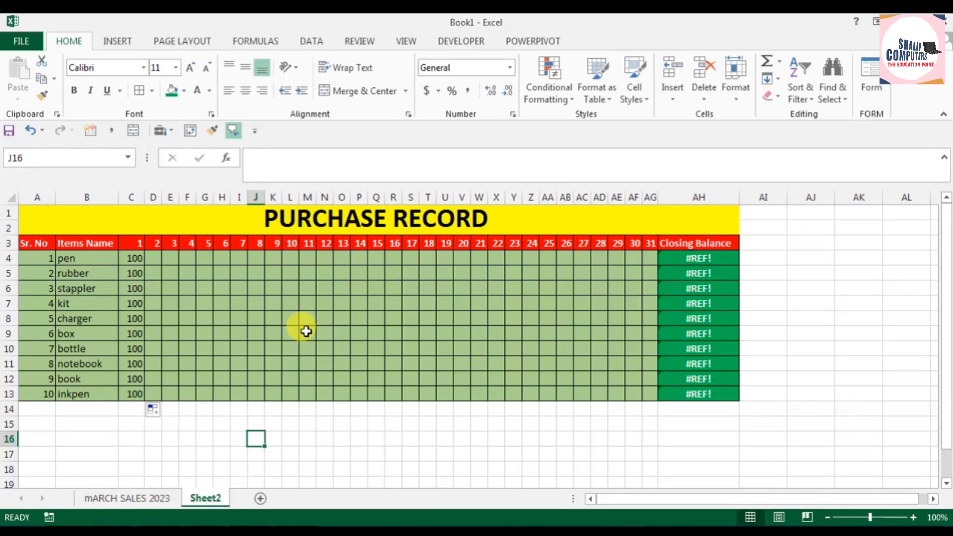
Step: Delete the broken closing balance formula from cell AH4
{"action": "left_click", "coordinate": [706, 261]}
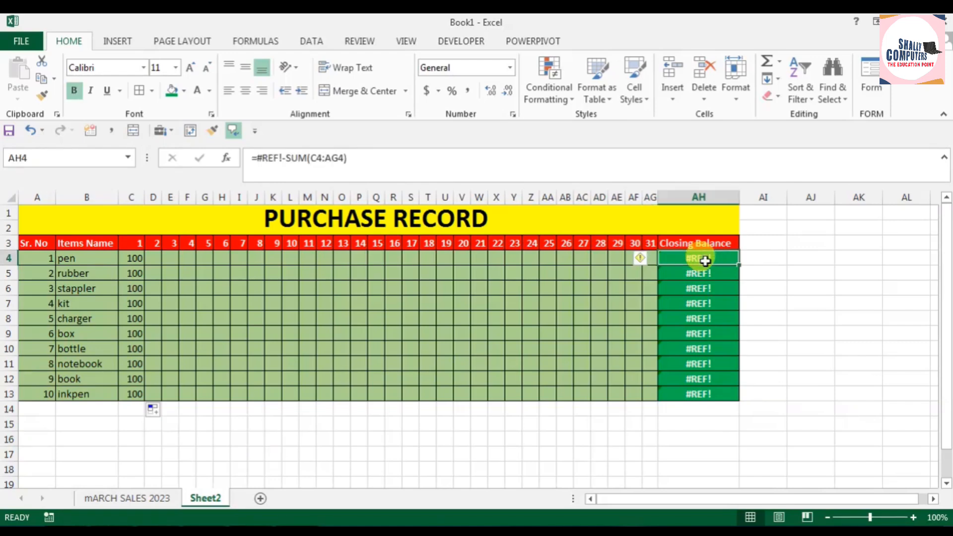
{"action": "key", "text": "Delete"}
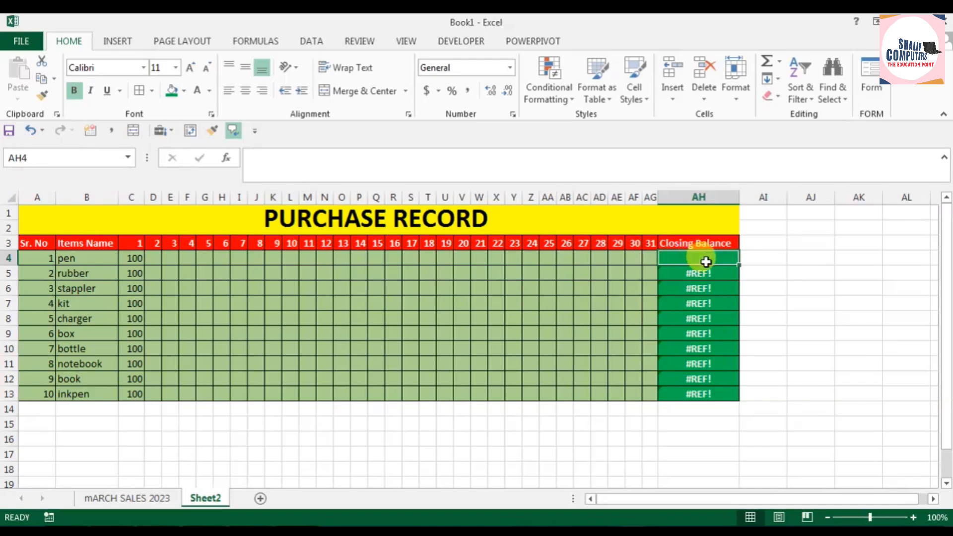
{"action": "left_click", "coordinate": [819, 212]}
Step: Try to resolve the invalid reference error in AH5 by consulting its help and ignoring the error
{"action": "left_click", "coordinate": [691, 275]}
{"action": "right_click", "coordinate": [692, 273]}
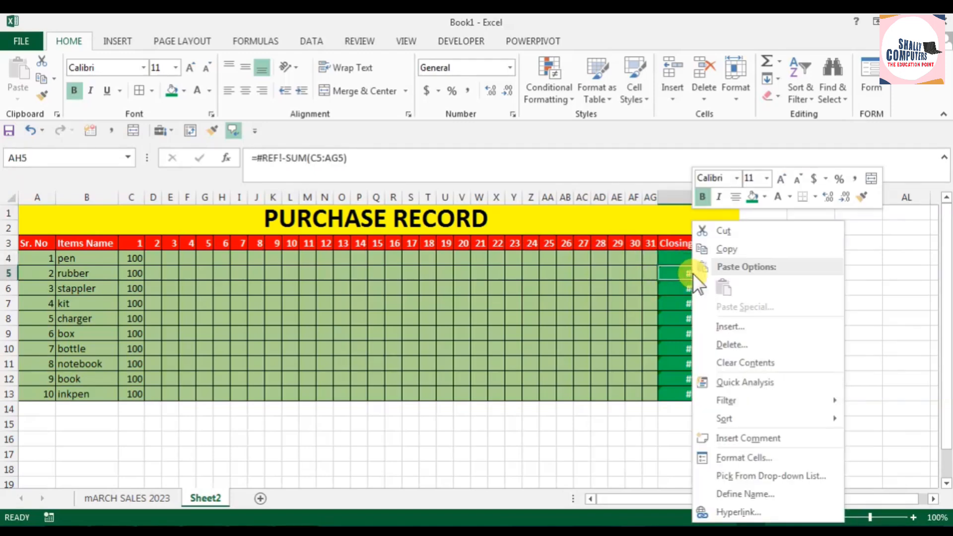
{"action": "left_click", "coordinate": [663, 271]}
{"action": "left_click", "coordinate": [641, 272]}
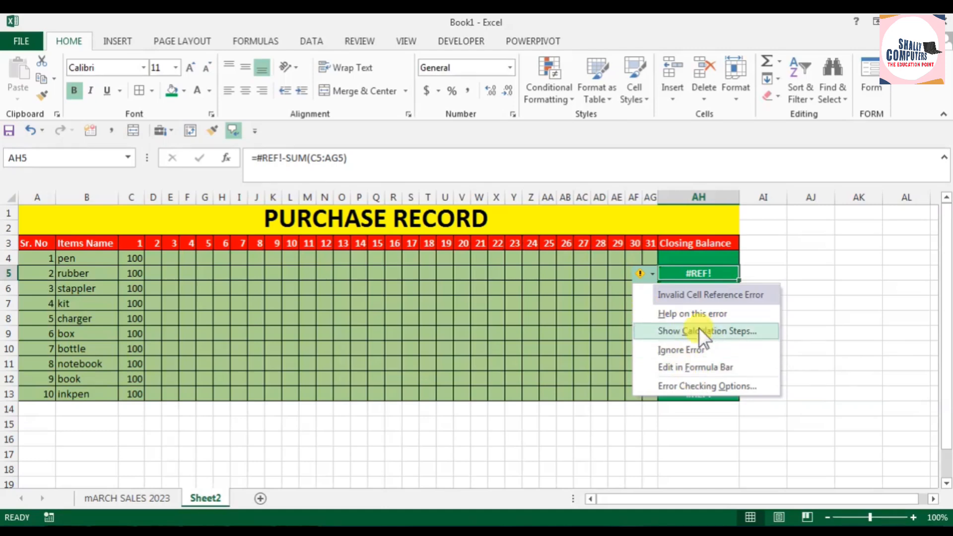
{"action": "left_click", "coordinate": [705, 314]}
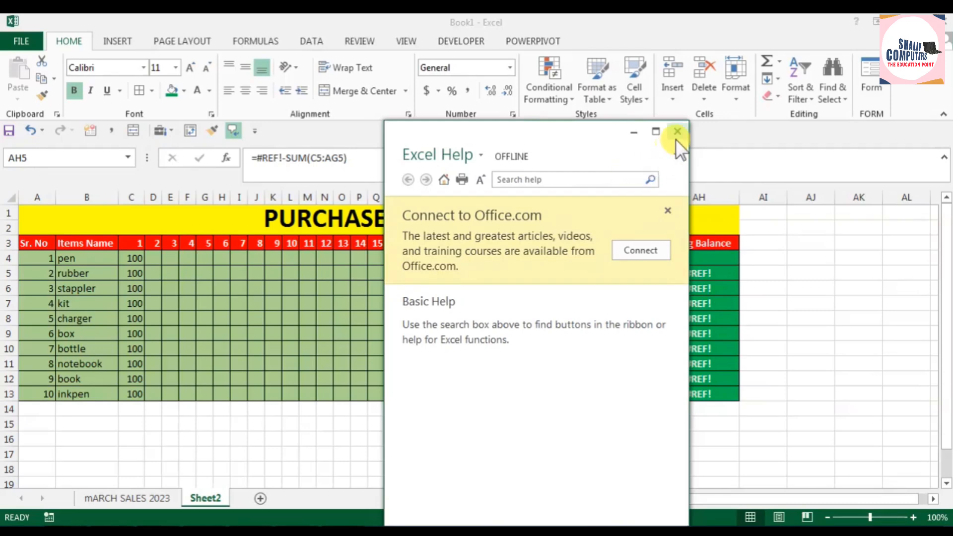
{"action": "left_click", "coordinate": [677, 137]}
{"action": "left_click", "coordinate": [653, 273]}
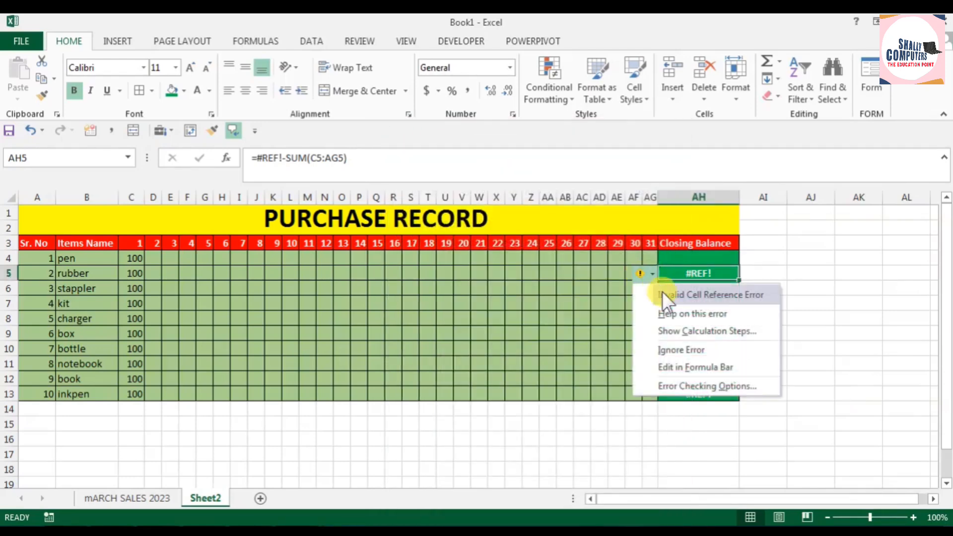
{"action": "left_click", "coordinate": [700, 350]}
{"action": "left_click", "coordinate": [777, 304]}
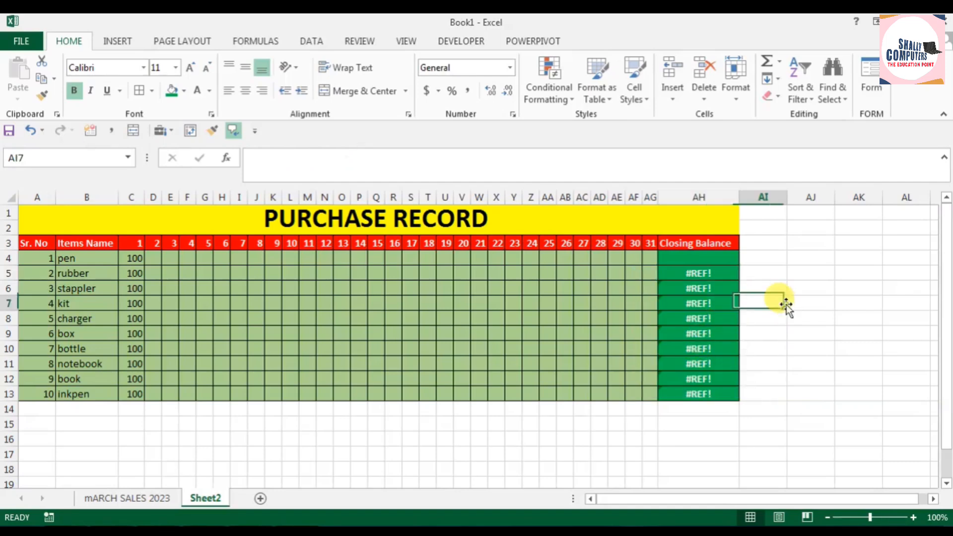
Step: Clear the broken formulas in AH5:AH13 by filling the empty AH4 cell down the Closing Balance column
{"action": "left_click", "coordinate": [698, 258]}
{"action": "left_click_drag", "start_coordinate": [739, 266], "coordinate": [734, 395]}
{"action": "left_click", "coordinate": [797, 314]}
Step: Enter =SUM(C4:AG4) as the closing balance in AH4 and copy the formula down to AH13
{"action": "left_click", "coordinate": [687, 258]}
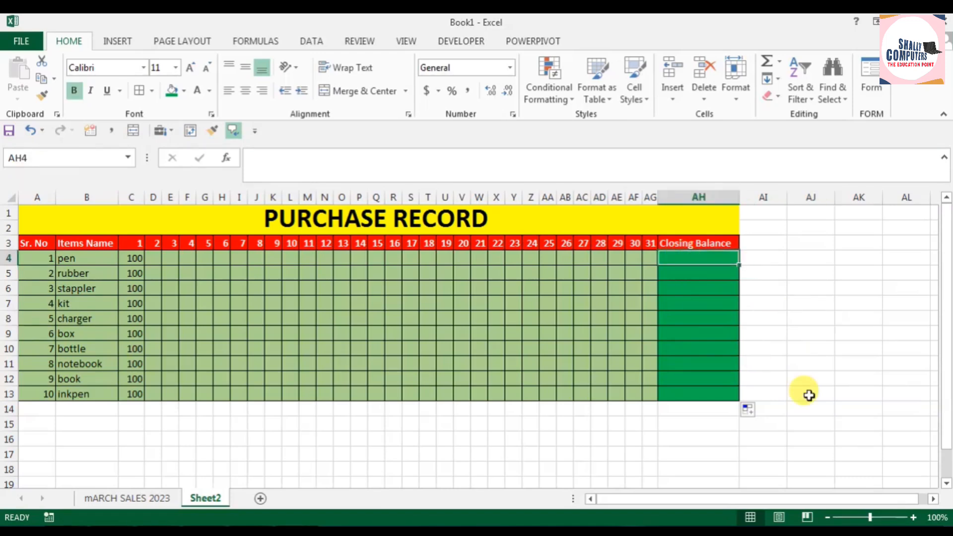
{"action": "type", "text": "=SUM("}
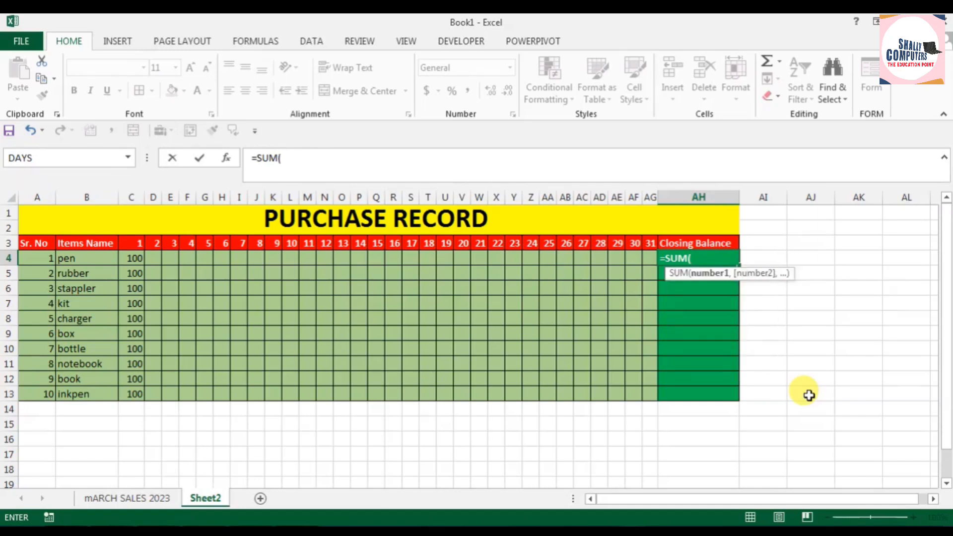
{"action": "left_click_drag", "start_coordinate": [127, 254], "coordinate": [643, 254]}
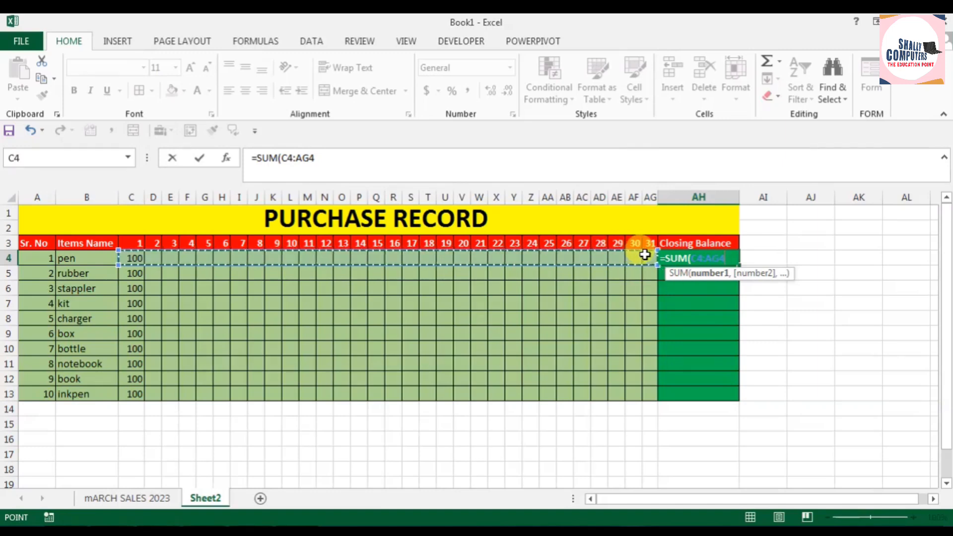
{"action": "type", "text": ")"}
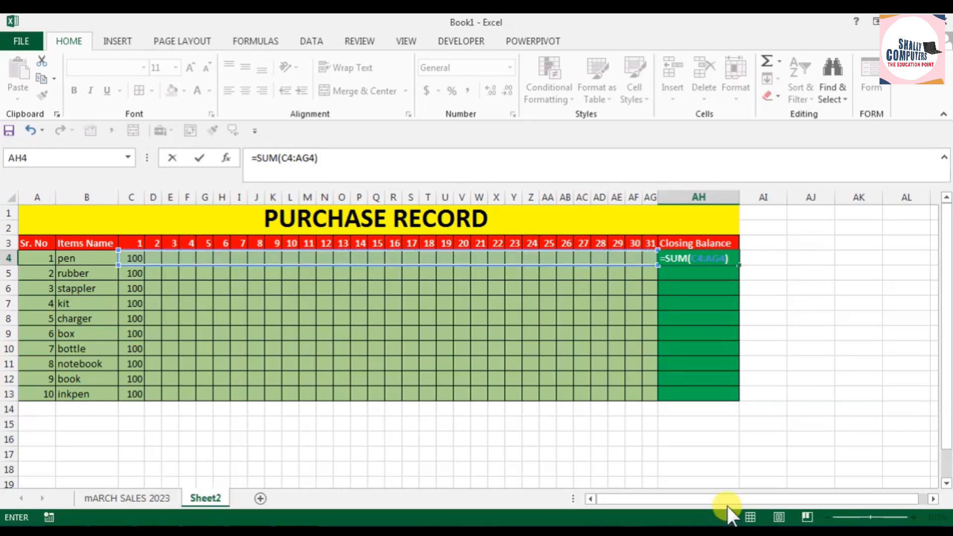
{"action": "key", "text": "Return"}
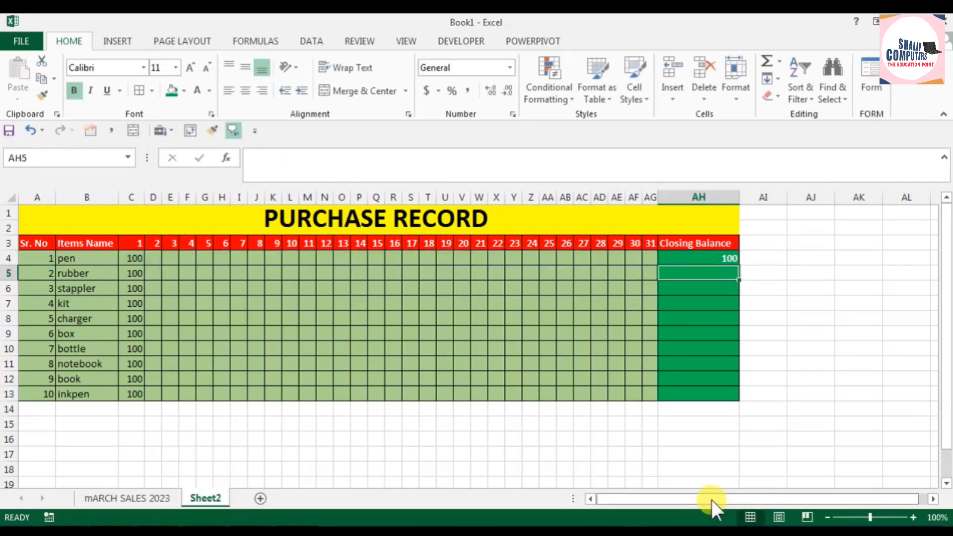
{"action": "left_click", "coordinate": [720, 258]}
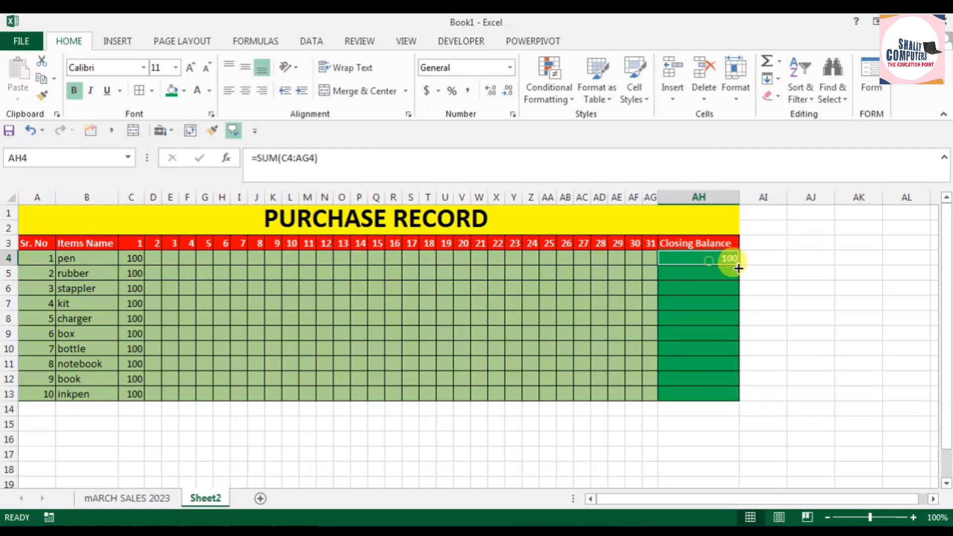
{"action": "left_click_drag", "start_coordinate": [739, 266], "coordinate": [738, 398]}
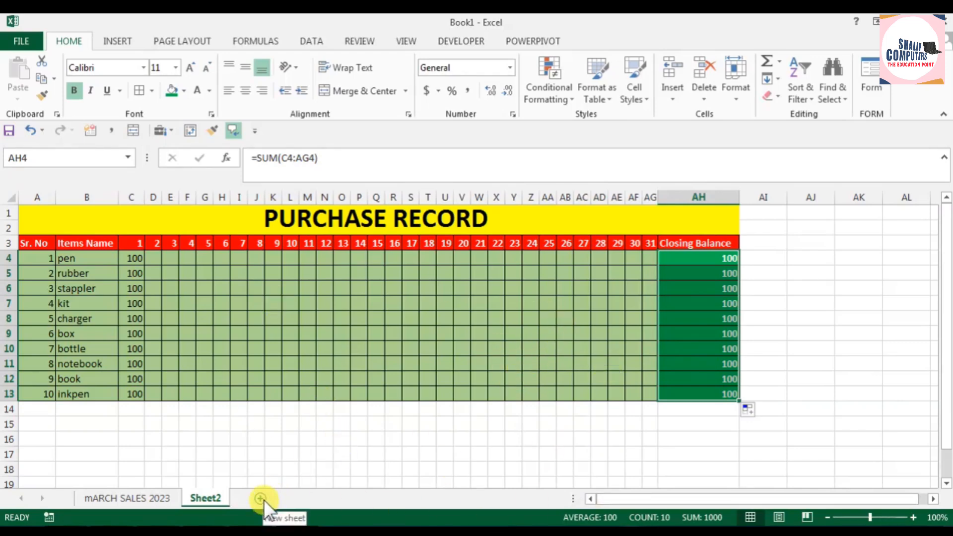
Step: Rename Sheet2 as mARCH pURCHASE
{"action": "right_click", "coordinate": [203, 498]}
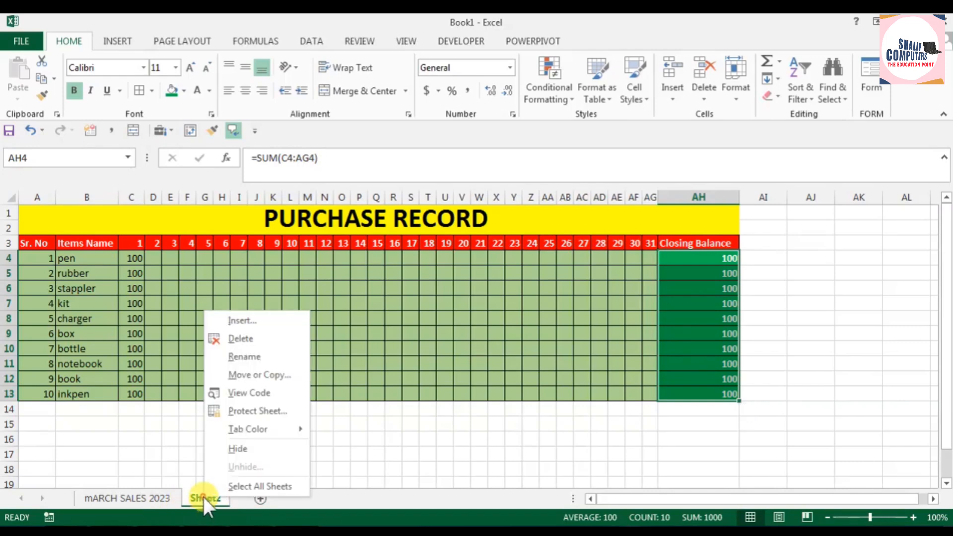
{"action": "left_click", "coordinate": [258, 357]}
{"action": "type", "text": "mA"}
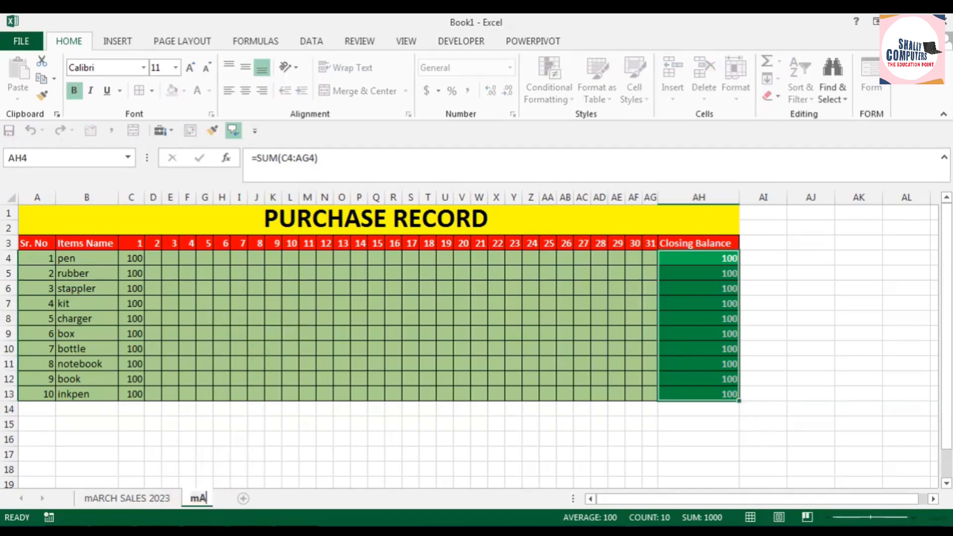
{"action": "type", "text": "RCH pURCHASE"}
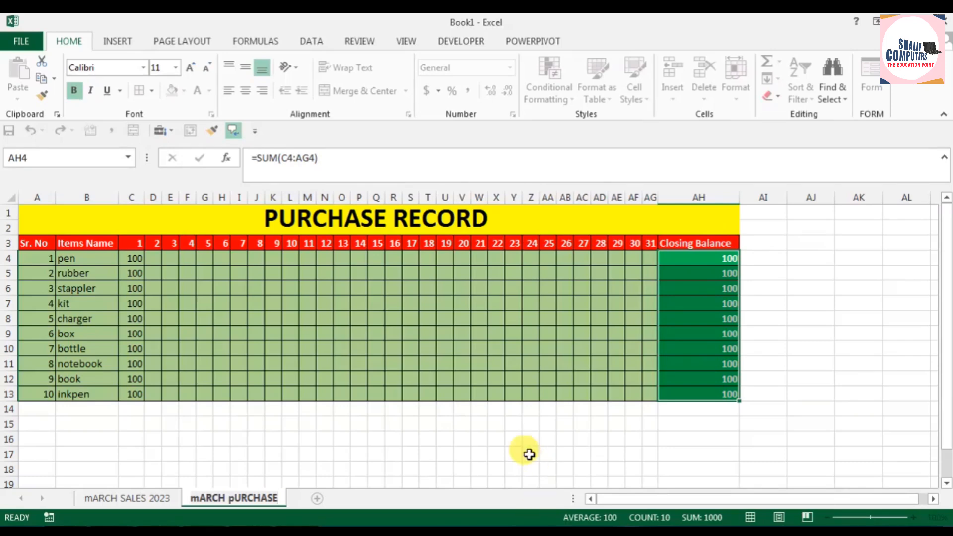
{"action": "left_click", "coordinate": [479, 454]}
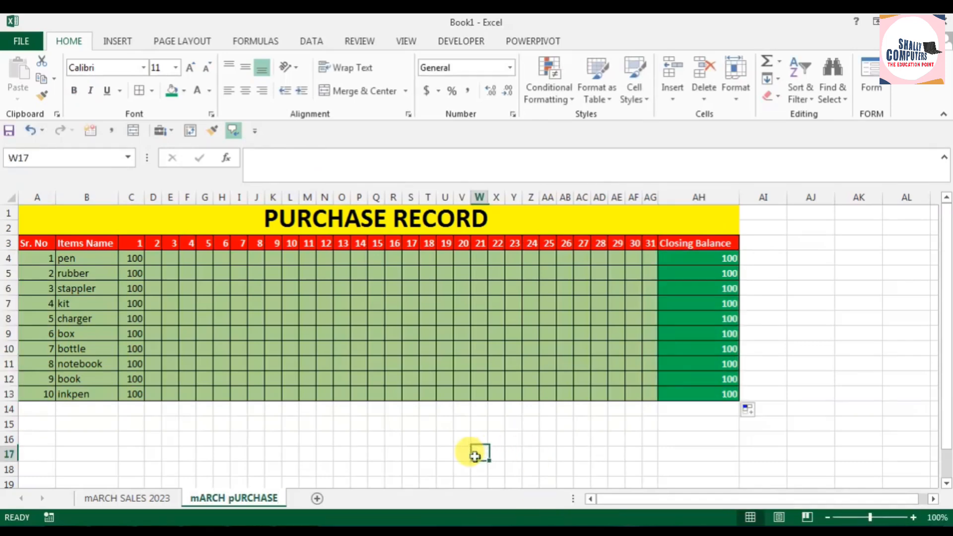
Step: Add a new sheet and paste the purchase table A3:AH13 from mARCH pURCHASE at A3, keeping source column widths
{"action": "left_click", "coordinate": [318, 498]}
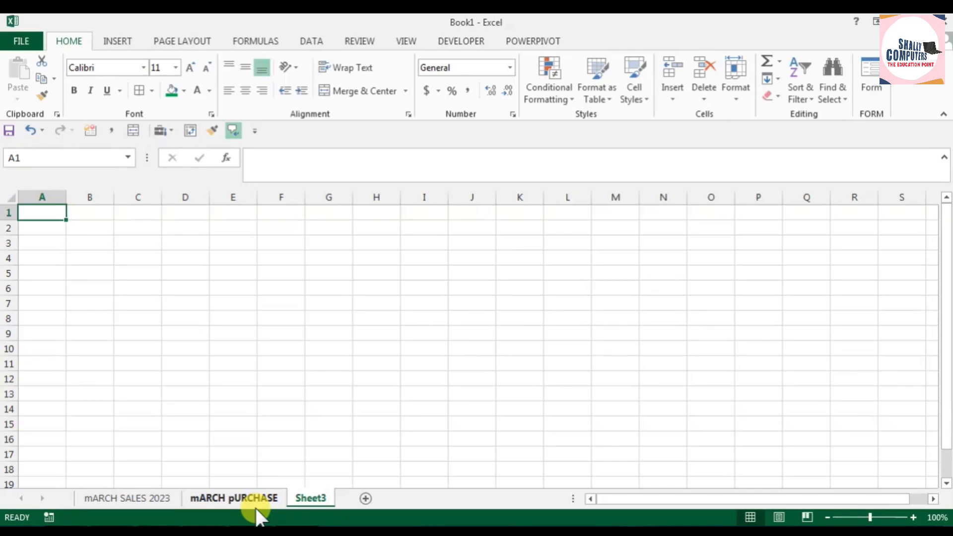
{"action": "left_click", "coordinate": [219, 497]}
{"action": "left_click_drag", "start_coordinate": [40, 244], "coordinate": [684, 388]}
{"action": "key", "text": "ctrl+c"}
{"action": "key", "text": "ctrl+q"}
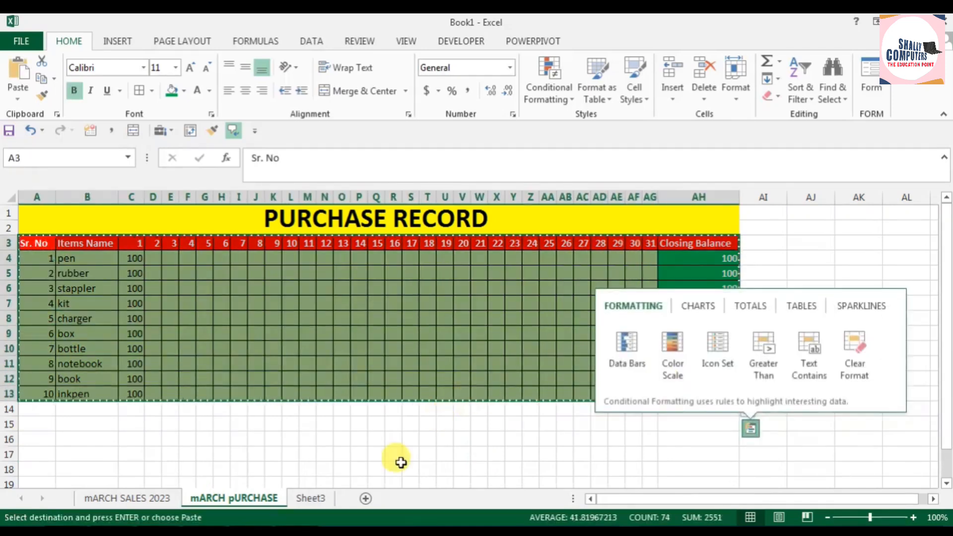
{"action": "left_click", "coordinate": [304, 499]}
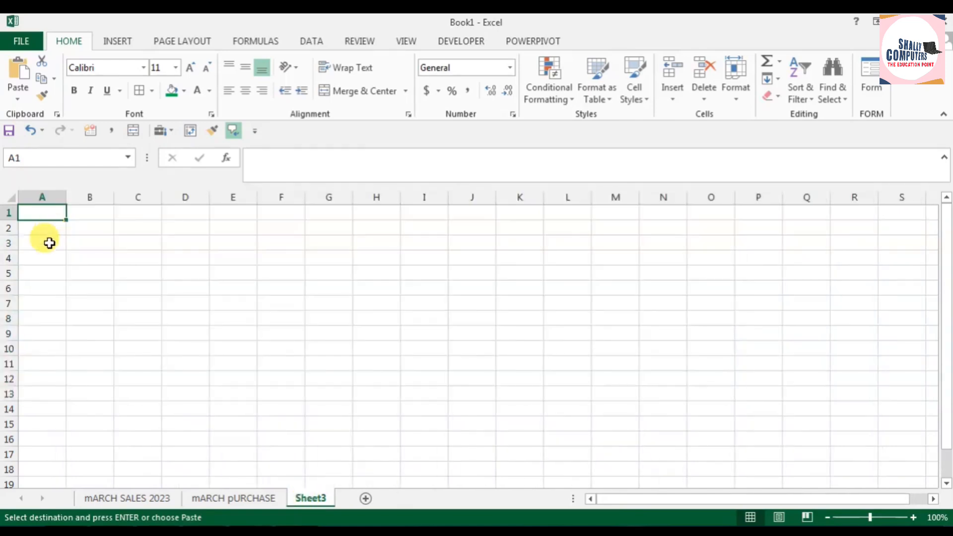
{"action": "left_click", "coordinate": [49, 243]}
{"action": "left_click", "coordinate": [17, 100]}
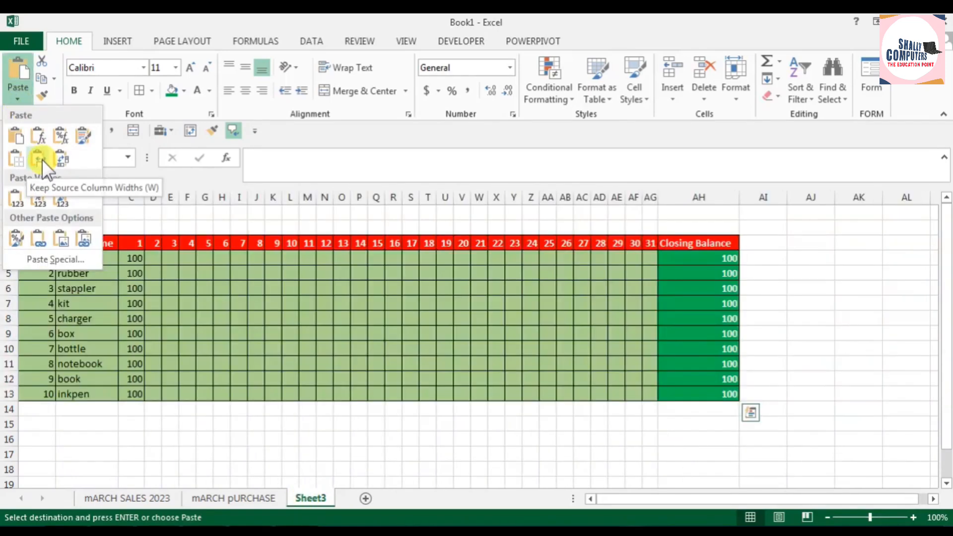
{"action": "left_click", "coordinate": [40, 159]}
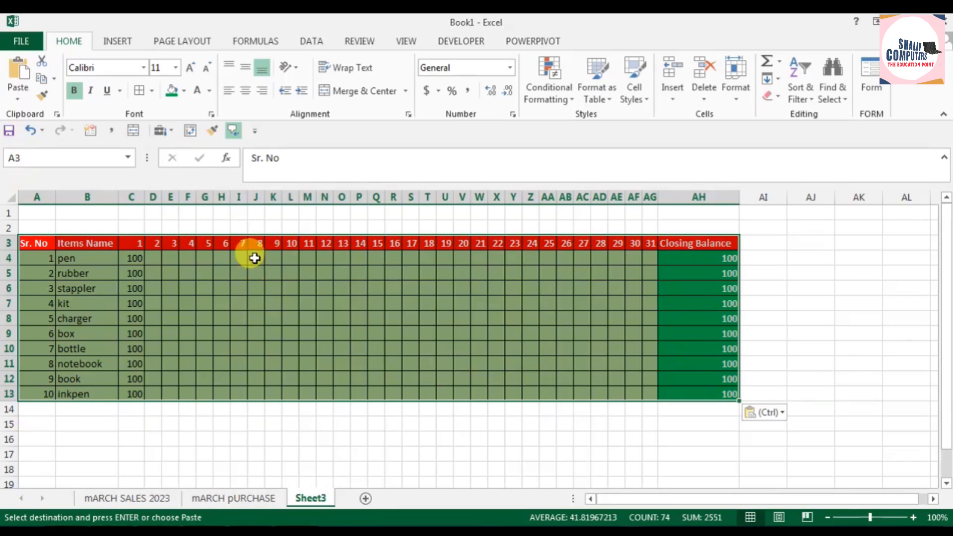
Step: Merge and center A1:AH2 above the new sheet's table and clear the day 1 entries in C4:C13
{"action": "left_click_drag", "start_coordinate": [50, 212], "coordinate": [699, 227]}
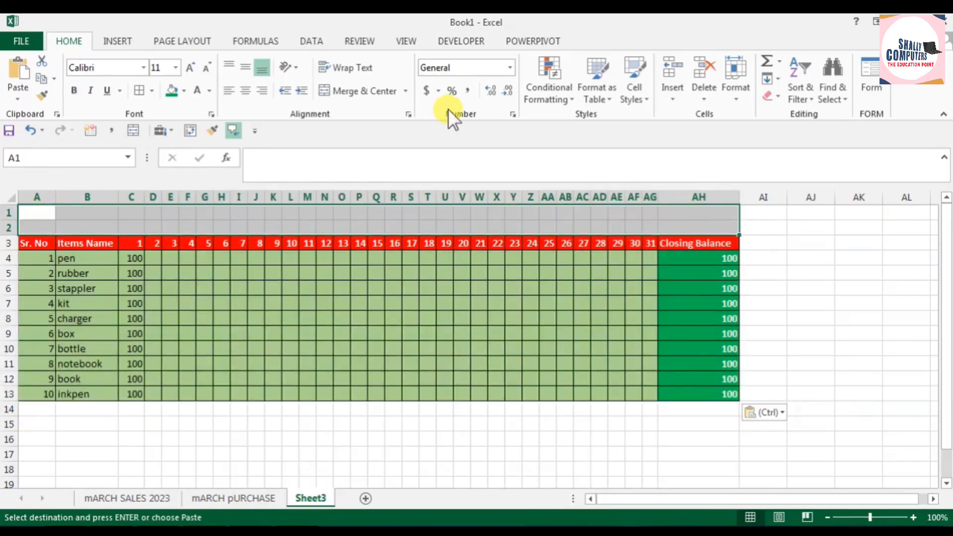
{"action": "left_click", "coordinate": [357, 92]}
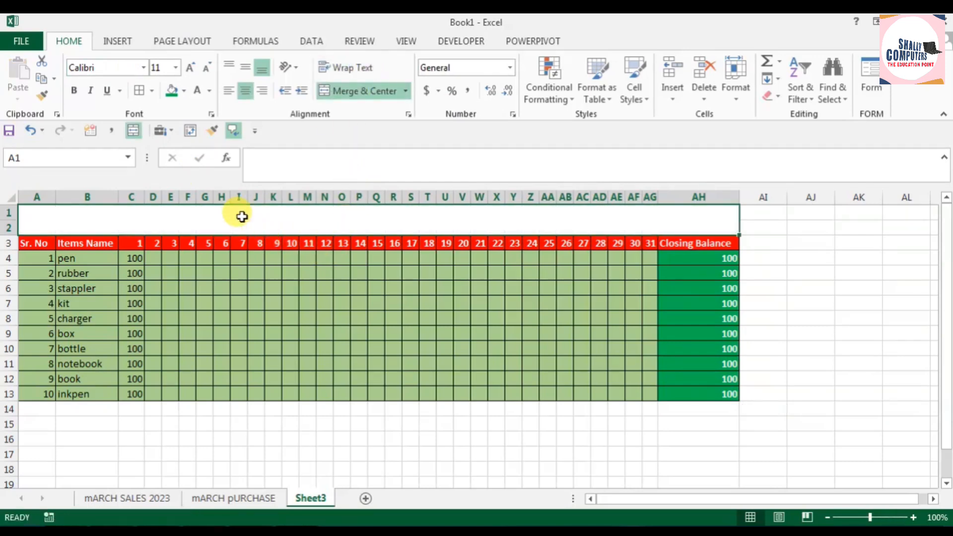
{"action": "left_click", "coordinate": [133, 262]}
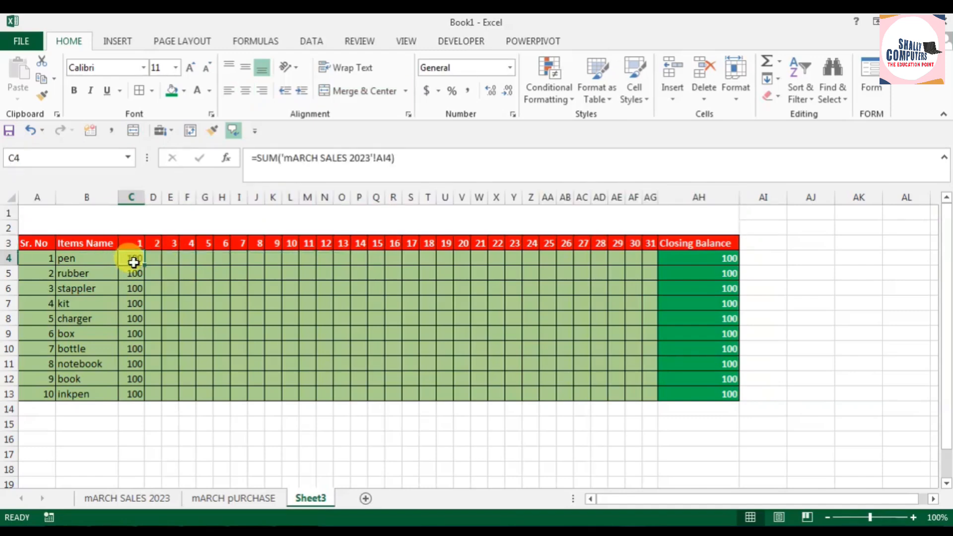
{"action": "left_click_drag", "start_coordinate": [134, 263], "coordinate": [130, 397]}
{"action": "key", "text": "Delete"}
{"action": "left_click", "coordinate": [341, 379]}
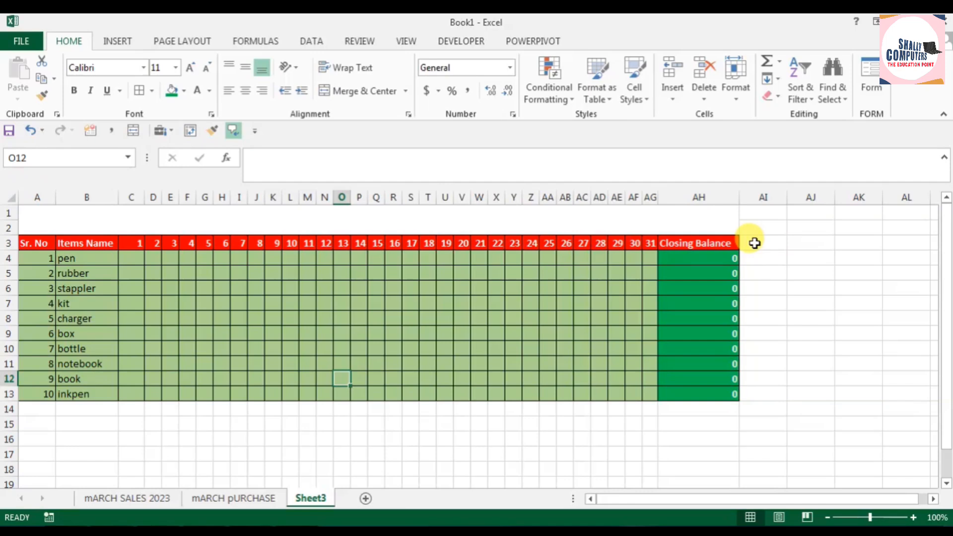
Step: Change the header in AH3 to Total Purchase
{"action": "left_click", "coordinate": [704, 246]}
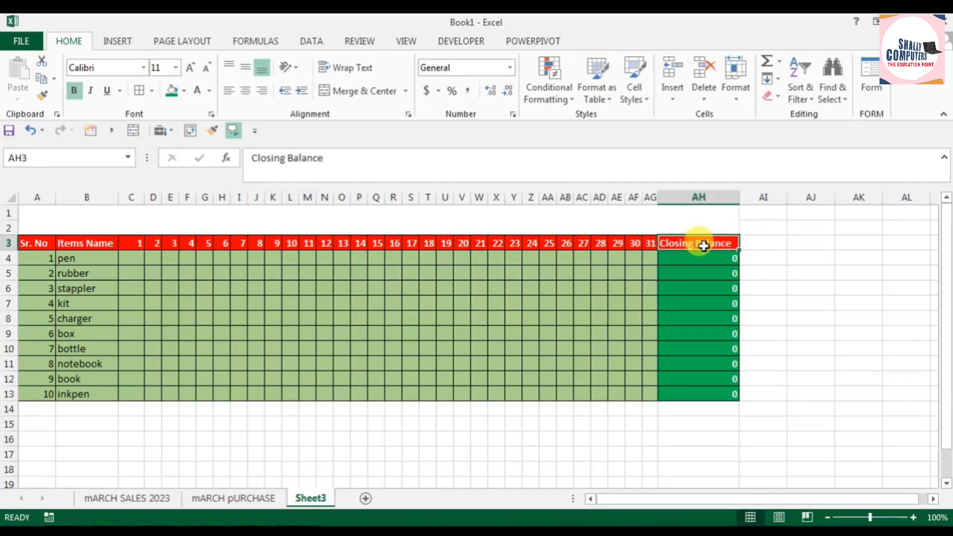
{"action": "type", "text": "tP"}
{"action": "type", "text": "OTAL"}
{"action": "type", "text": " Purchase"}
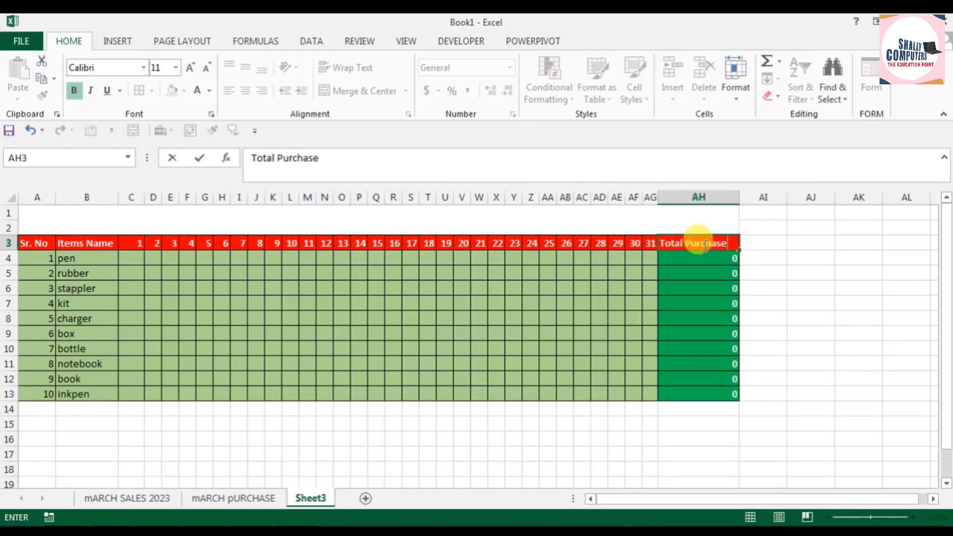
{"action": "key", "text": "Right"}
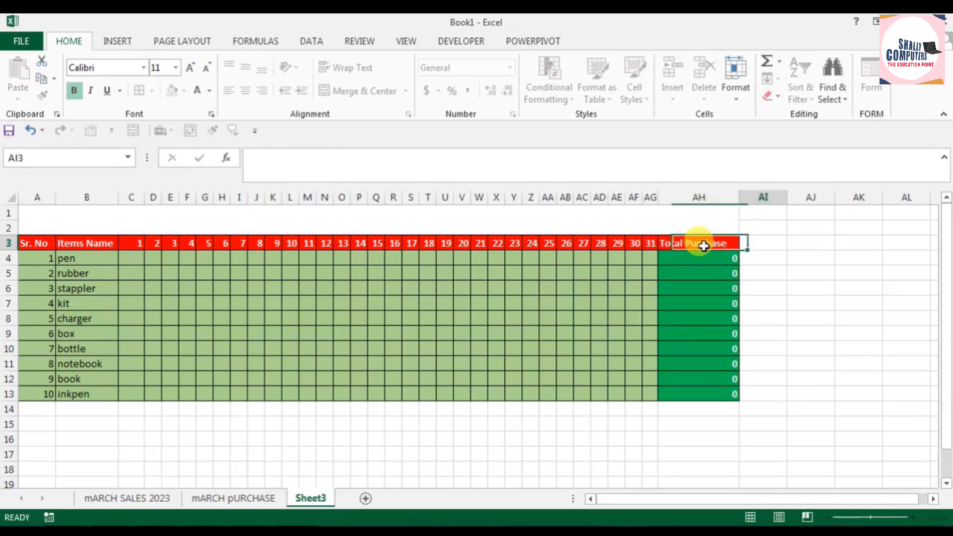
Step: Enter the header Sales count in Month in AI3 and widen column AI to fit it
{"action": "key", "text": "Right"}
{"action": "key", "text": "Left"}
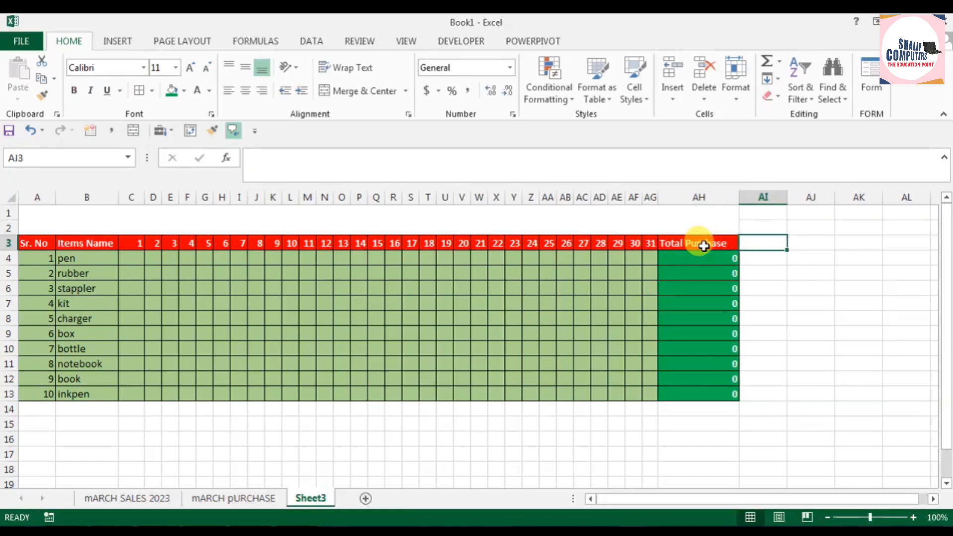
{"action": "type", "text": "Salews"}
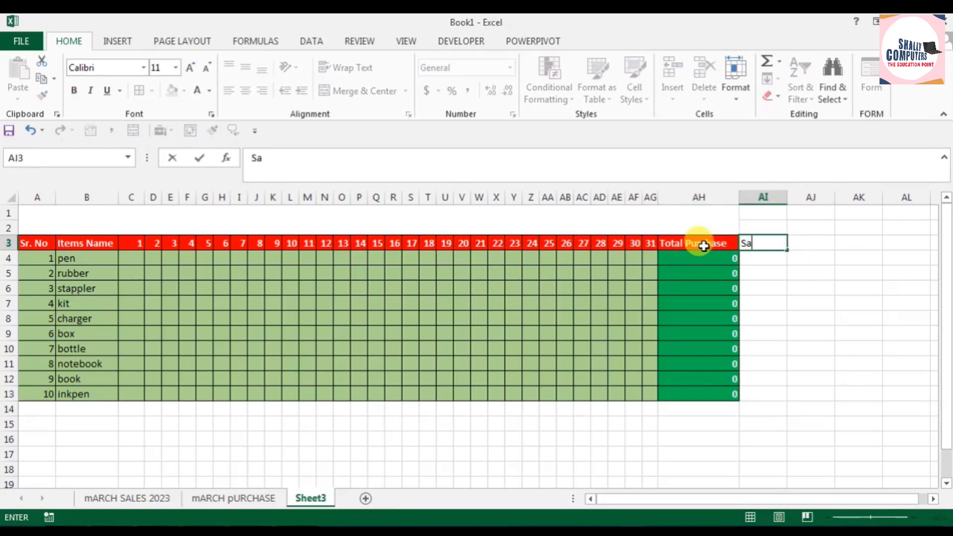
{"action": "key", "text": "BackSpace"}
{"action": "key", "text": "BackSpace"}
{"action": "type", "text": "s count"}
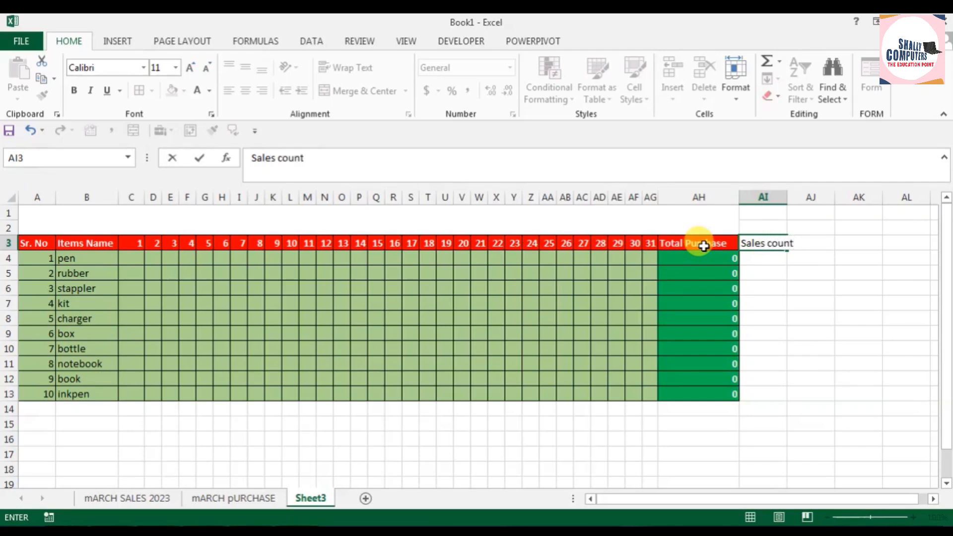
{"action": "type", "text": " in Mo"}
{"action": "key", "text": "BackSpace"}
{"action": "key", "text": "BackSpace"}
{"action": "key", "text": "BackSpace"}
{"action": "key", "text": "BackSpace"}
{"action": "type", "text": "in Month"}
{"action": "left_click", "coordinate": [811, 273]}
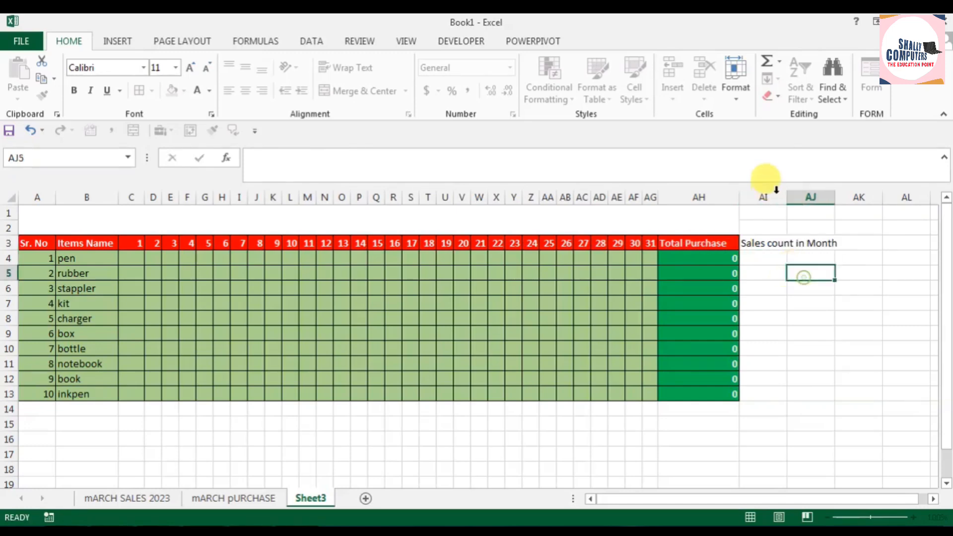
{"action": "left_click_drag", "start_coordinate": [789, 197], "coordinate": [844, 199]}
Step: Enter the header Total Sales Stock in AJ3
{"action": "left_click", "coordinate": [866, 241]}
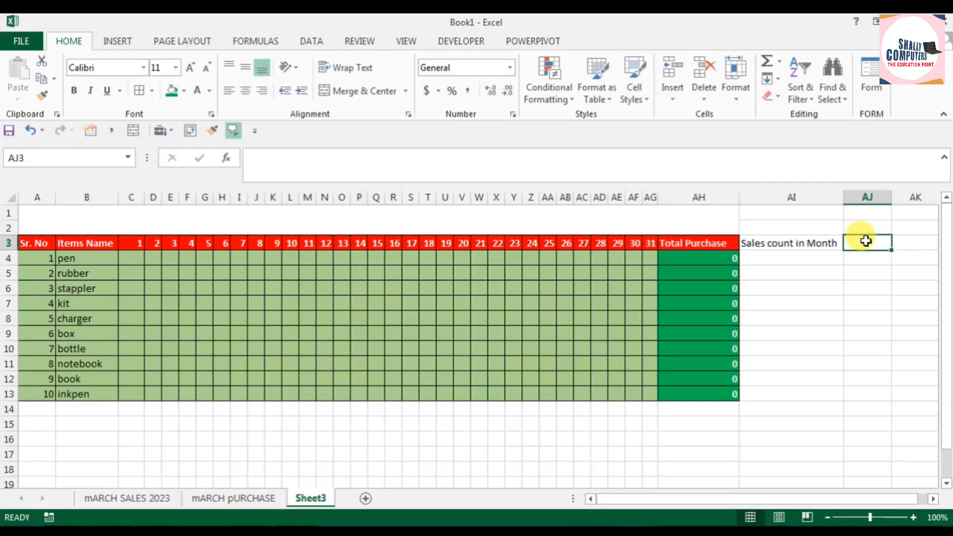
{"action": "type", "text": "Total Sal"}
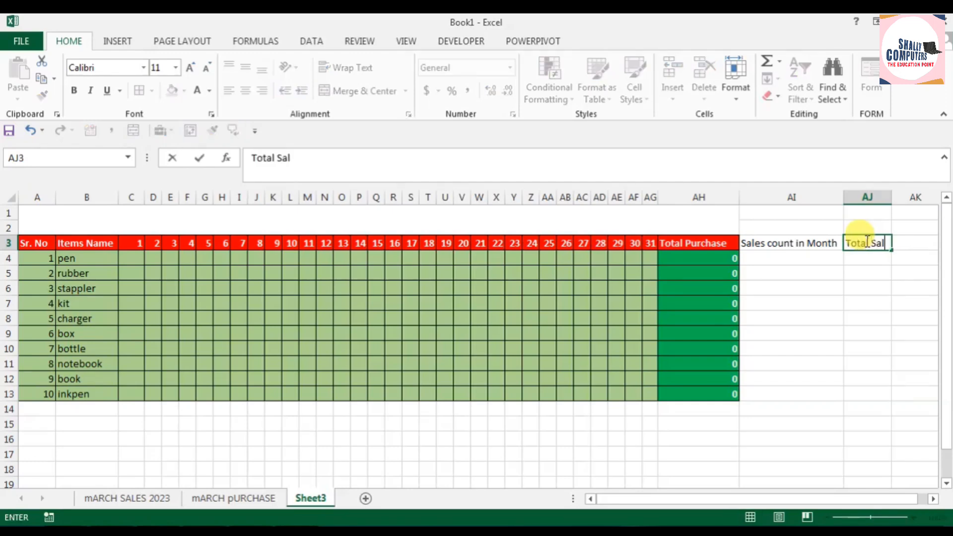
{"action": "type", "text": "es Stock"}
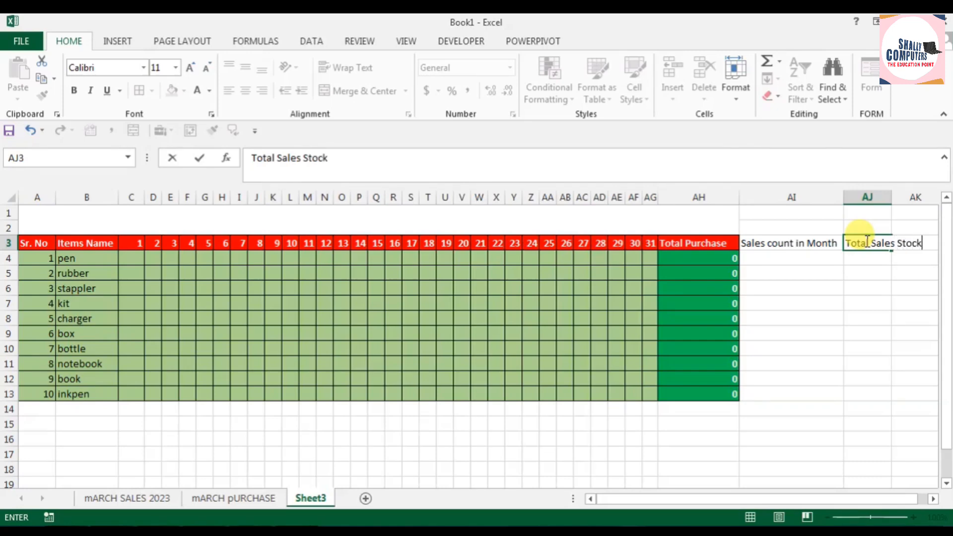
{"action": "left_click", "coordinate": [886, 301]}
Step: Add borders to AI3:AK13 and format the headers in AI3:AK3 with a red fill and bold white text
{"action": "left_click_drag", "start_coordinate": [766, 242], "coordinate": [915, 395]}
{"action": "left_click", "coordinate": [139, 90]}
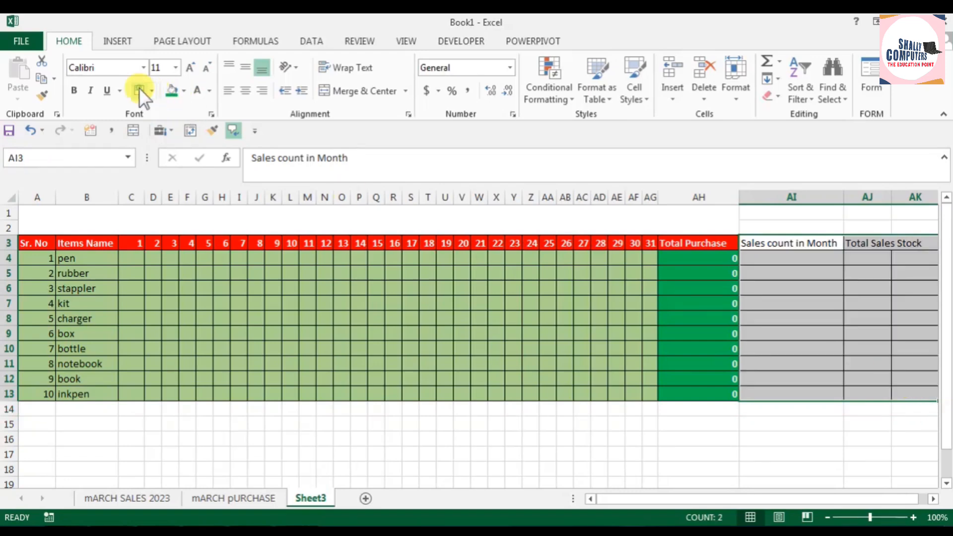
{"action": "left_click_drag", "start_coordinate": [790, 242], "coordinate": [914, 244]}
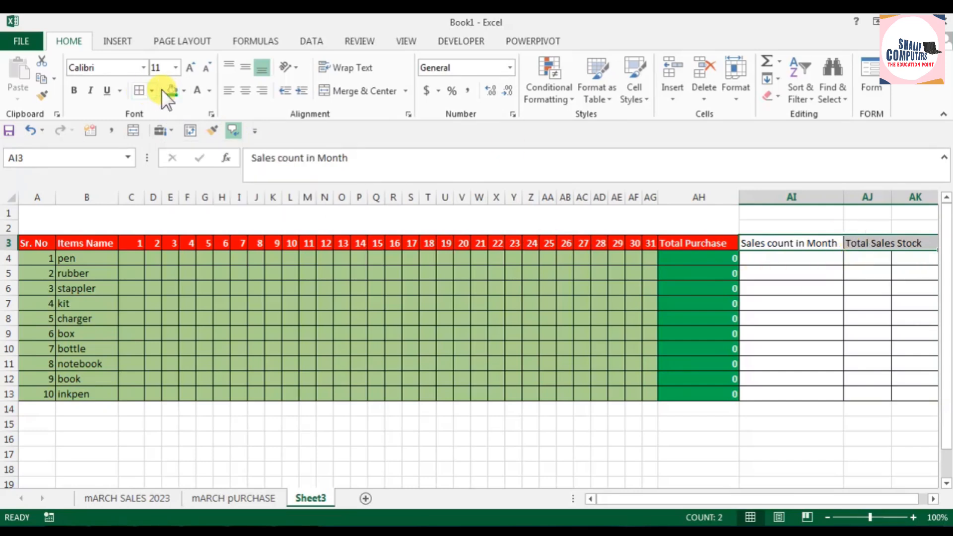
{"action": "left_click", "coordinate": [183, 91]}
{"action": "left_click", "coordinate": [180, 208]}
{"action": "left_click", "coordinate": [198, 91]}
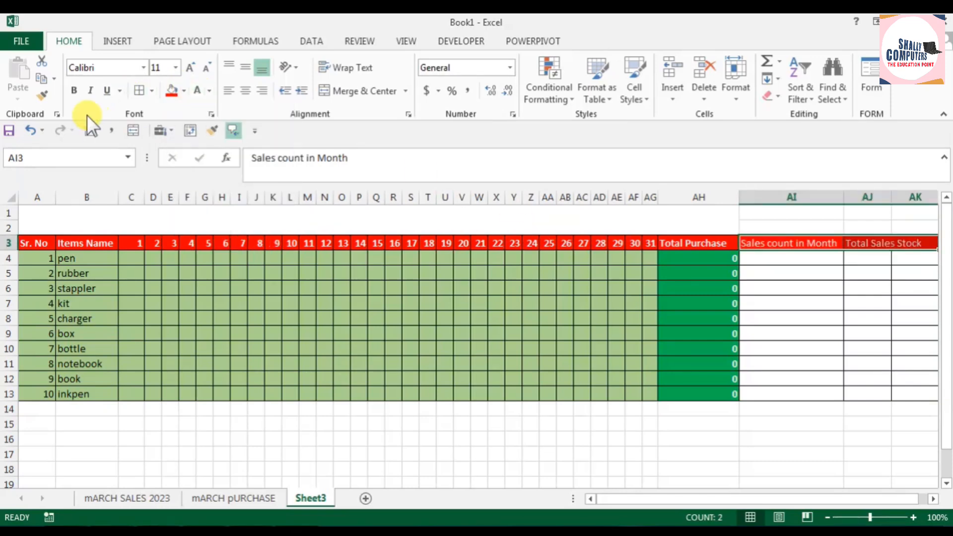
{"action": "left_click", "coordinate": [73, 91]}
{"action": "left_click", "coordinate": [785, 360]}
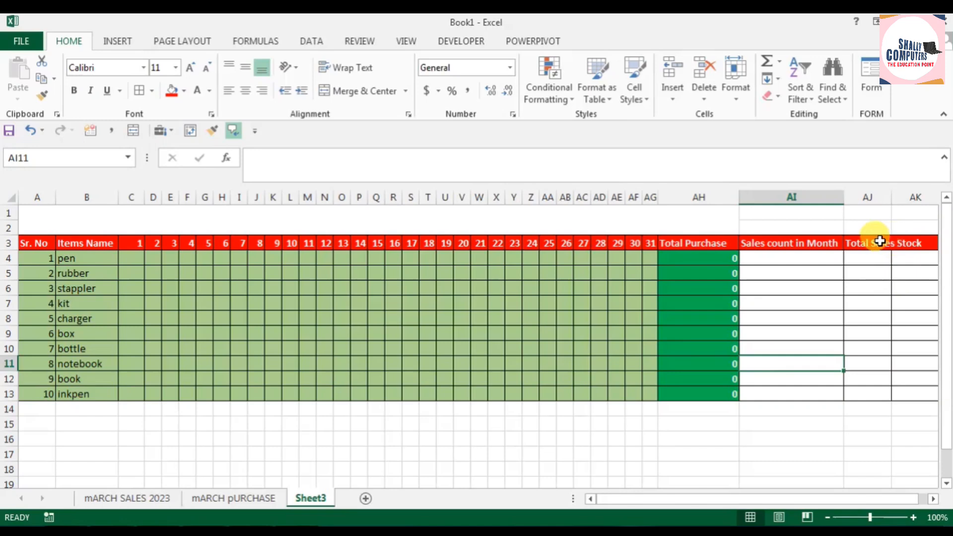
Step: Merge and center the Total Sales Stock header across AJ3:AK3
{"action": "left_click_drag", "start_coordinate": [879, 244], "coordinate": [908, 244]}
{"action": "left_click", "coordinate": [351, 91]}
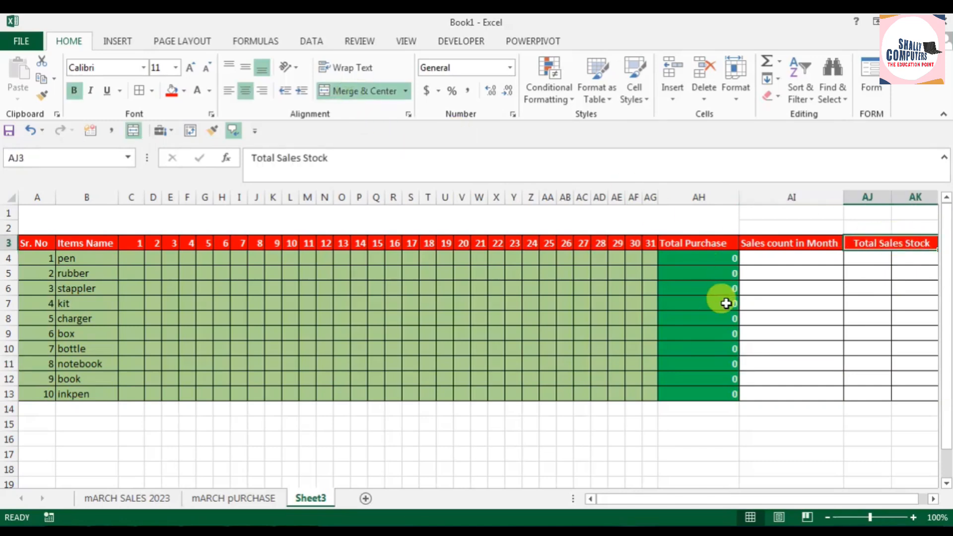
{"action": "left_click", "coordinate": [856, 329]}
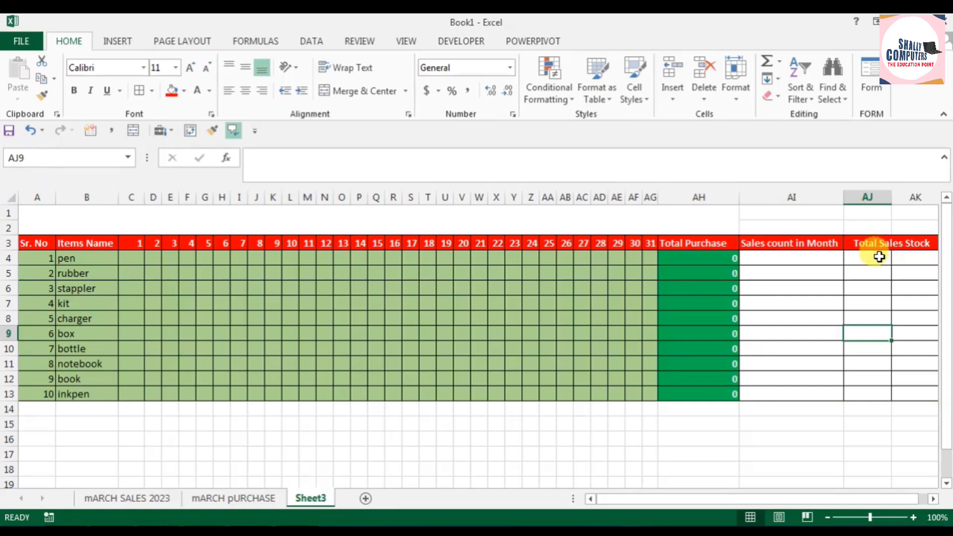
Step: Try merging and centering the blank block AJ4:AK13 below the Total Sales Stock header
{"action": "left_click_drag", "start_coordinate": [880, 257], "coordinate": [909, 393]}
{"action": "left_click", "coordinate": [361, 91]}
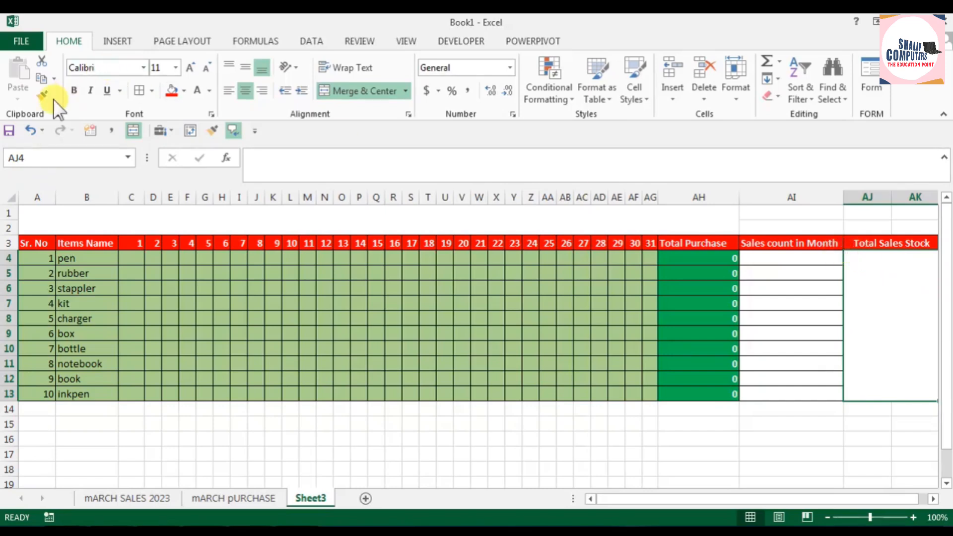
{"action": "left_click", "coordinate": [32, 130]}
{"action": "left_click", "coordinate": [870, 317]}
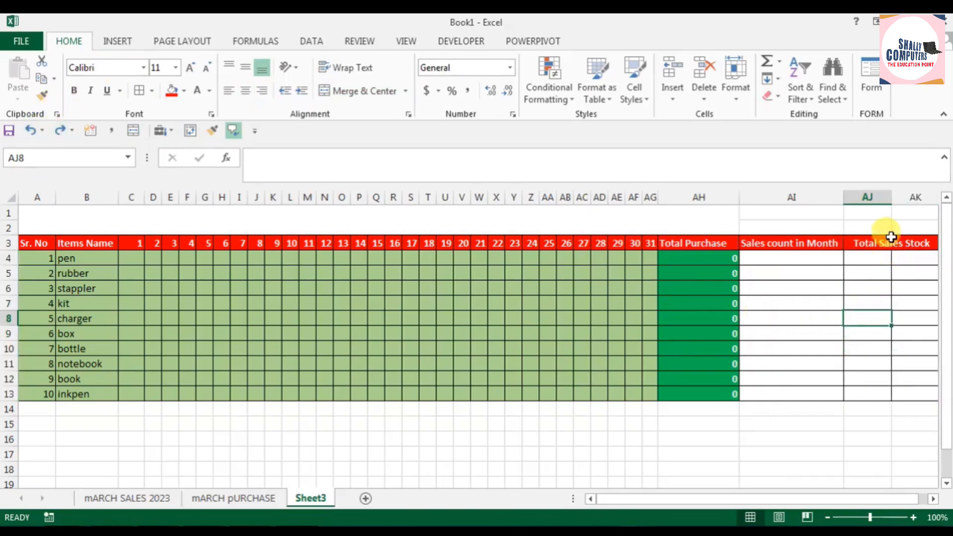
Step: Widen column AJ under the Total Sales Stock header
{"action": "left_click_drag", "start_coordinate": [892, 198], "coordinate": [919, 198]}
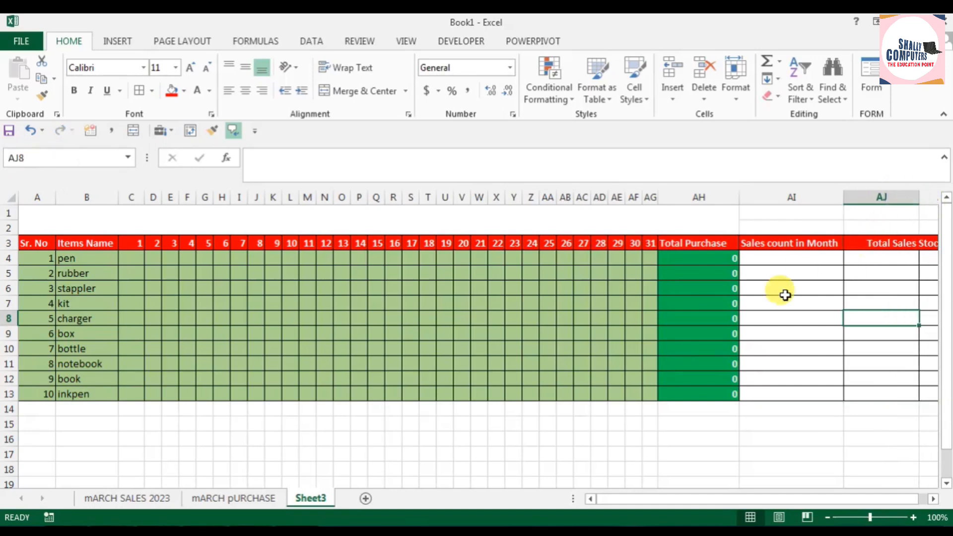
{"action": "left_click", "coordinate": [809, 467]}
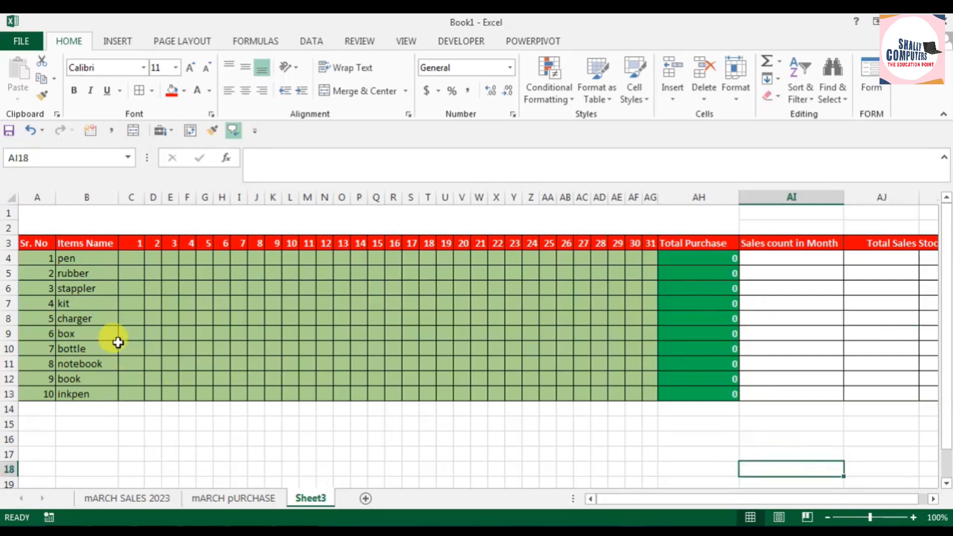
Step: Enter the title 1-march-2023 to 31st march 2023, sale or purchase Record in the merged cell A1:AH2
{"action": "left_click", "coordinate": [148, 220]}
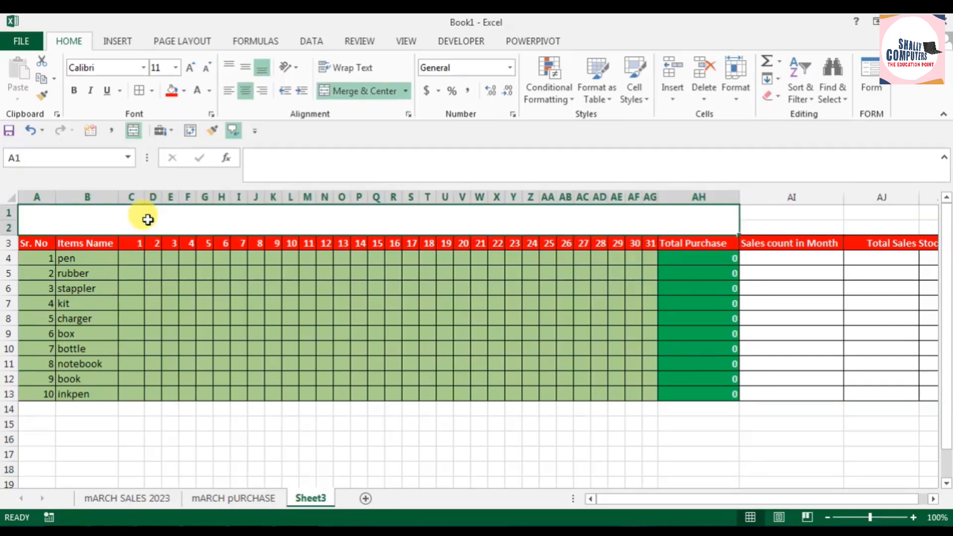
{"action": "type", "text": "1-"}
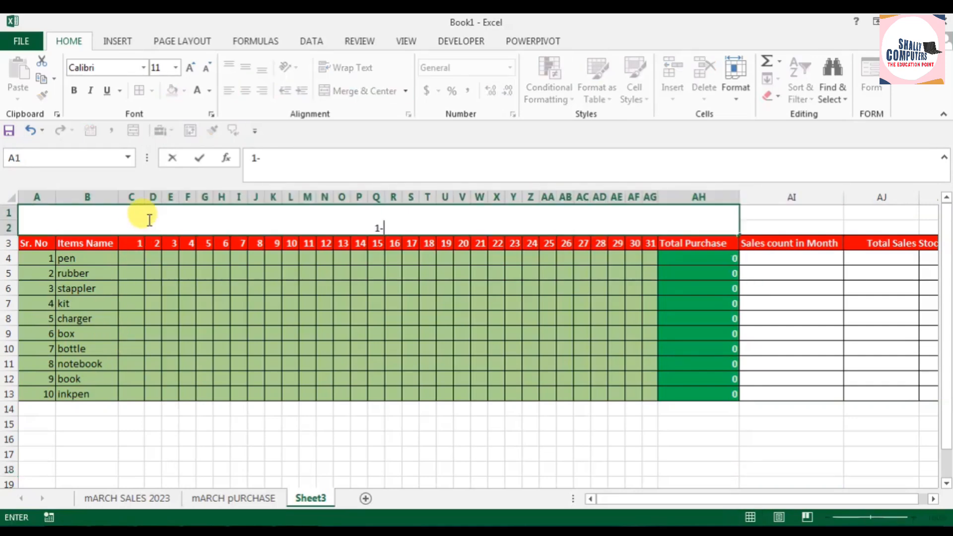
{"action": "type", "text": "march-"}
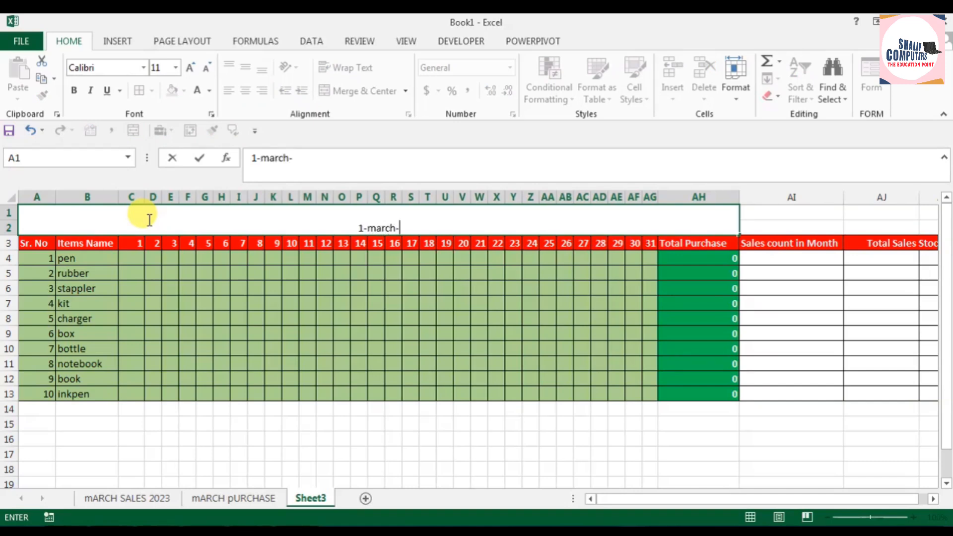
{"action": "type", "text": "2023"}
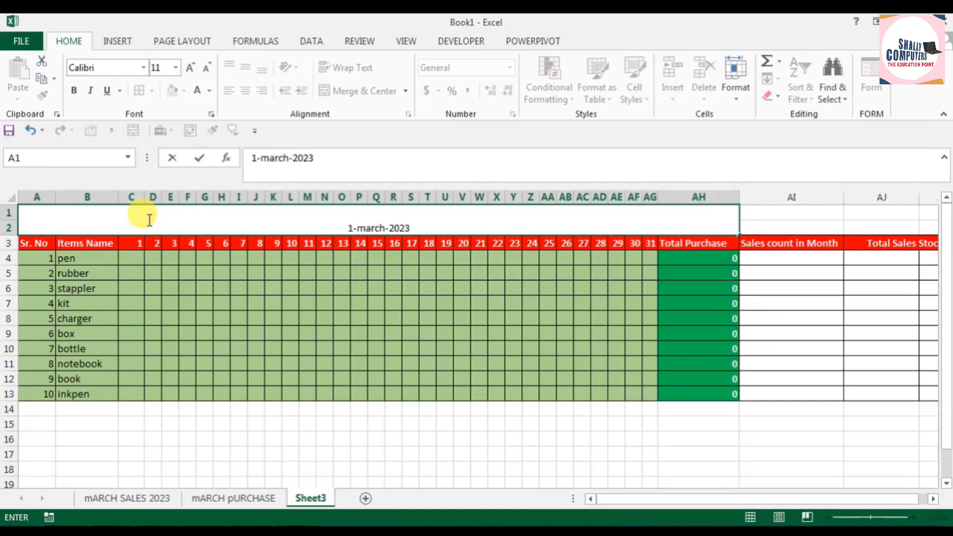
{"action": "type", "text": " to "}
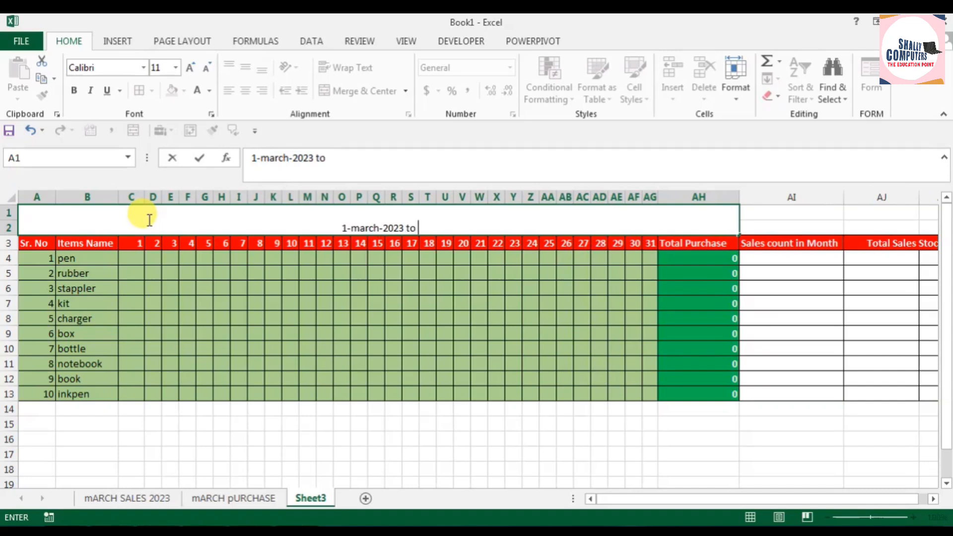
{"action": "type", "text": "31st march"}
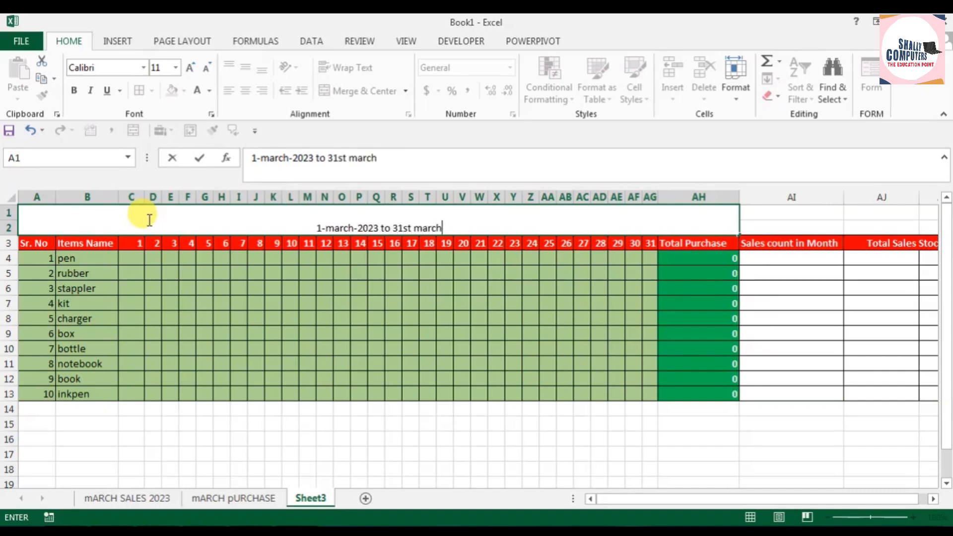
{"action": "type", "text": " 2023"}
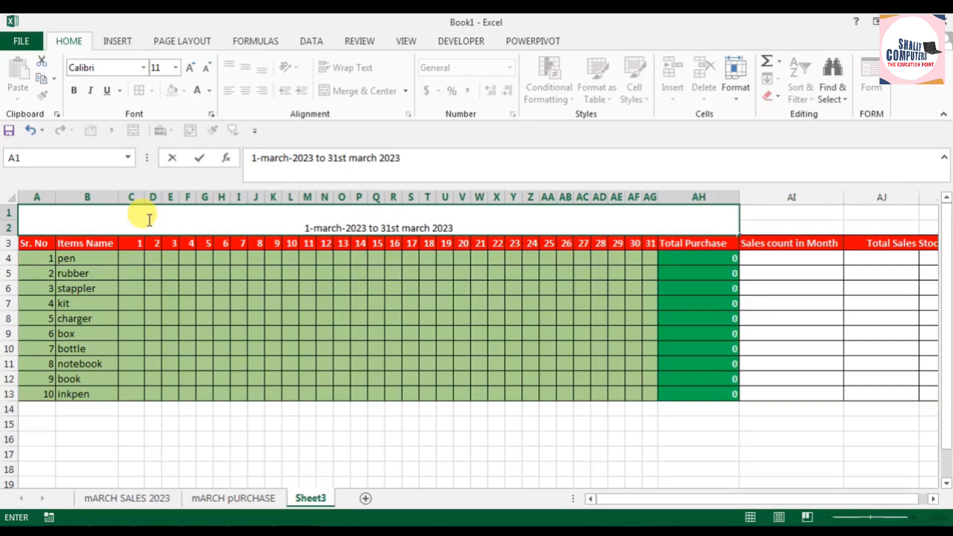
{"action": "type", "text": ", sales"}
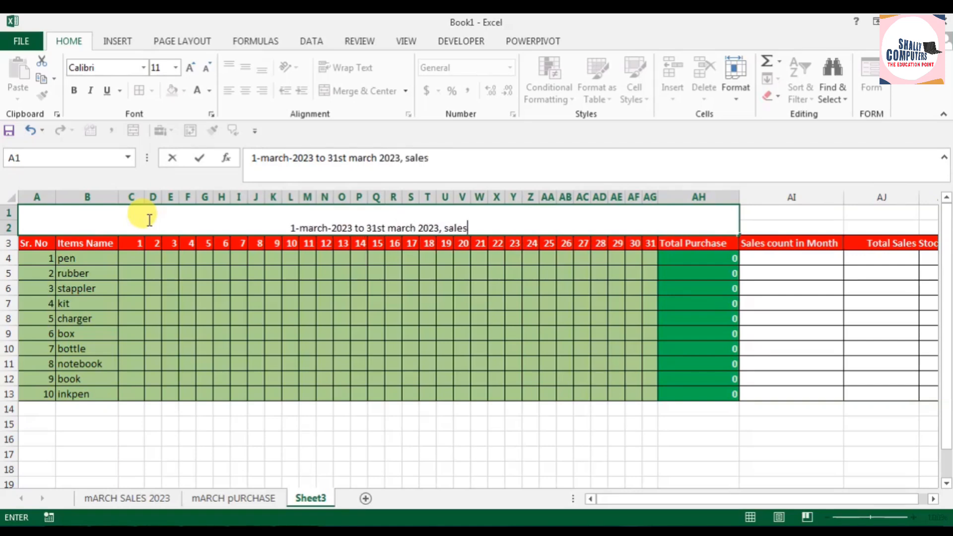
{"action": "key", "text": "BackSpace"}
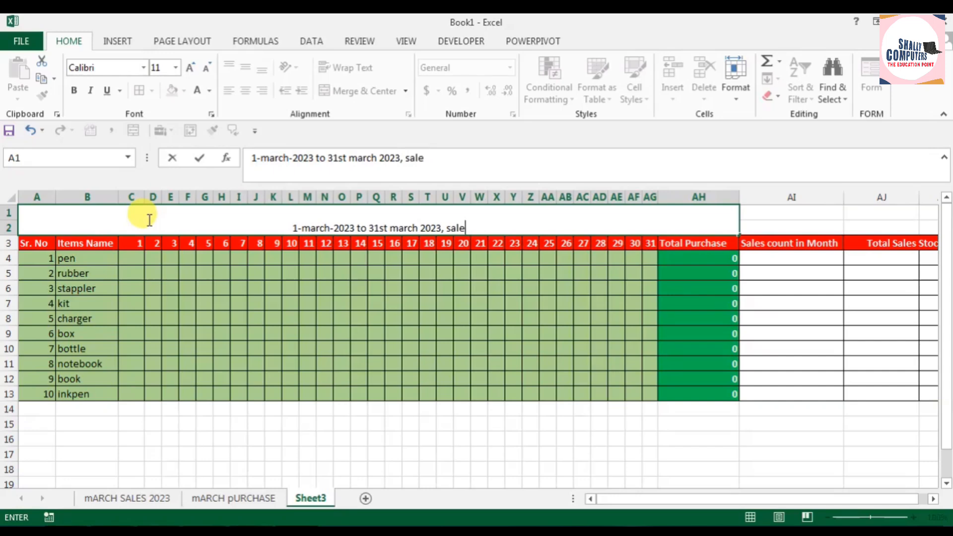
{"action": "type", "text": "or purc"}
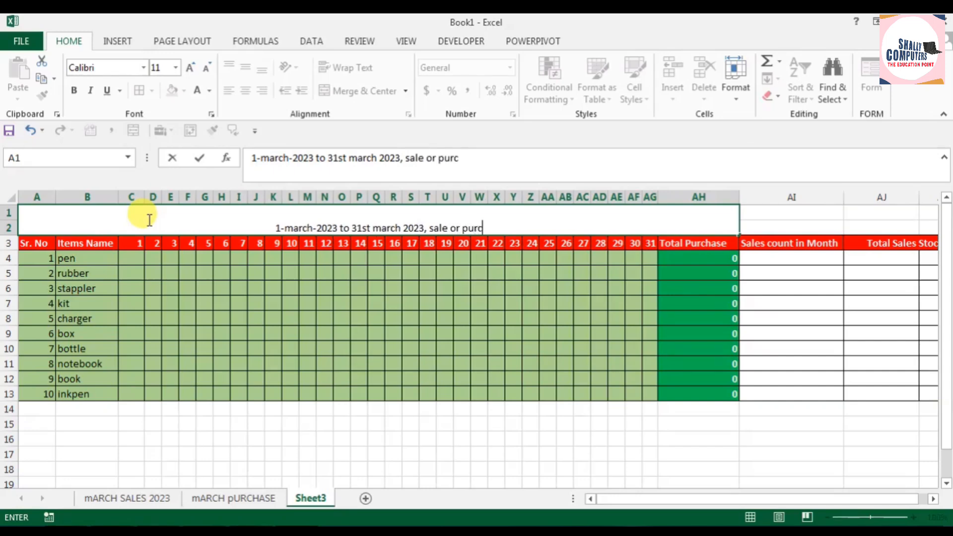
{"action": "type", "text": "hase "}
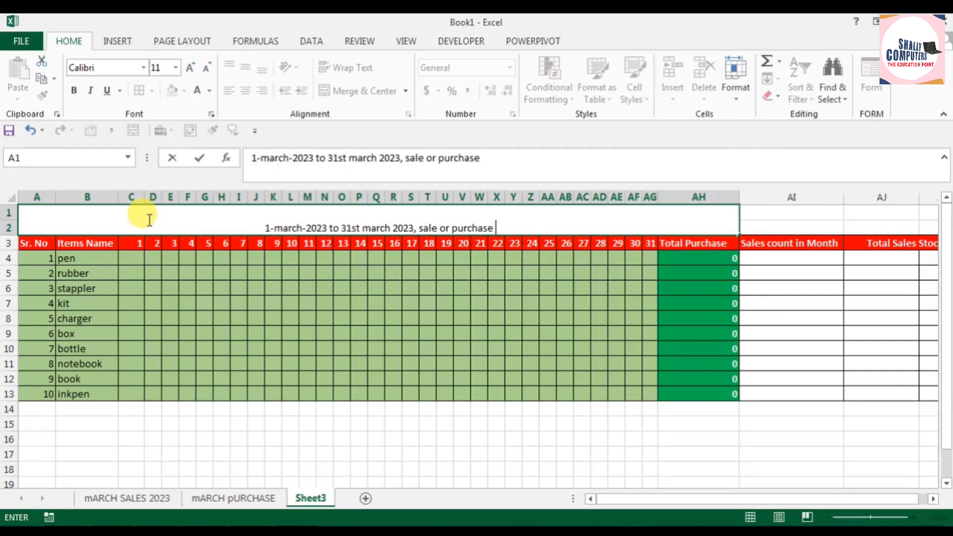
{"action": "type", "text": "Record"}
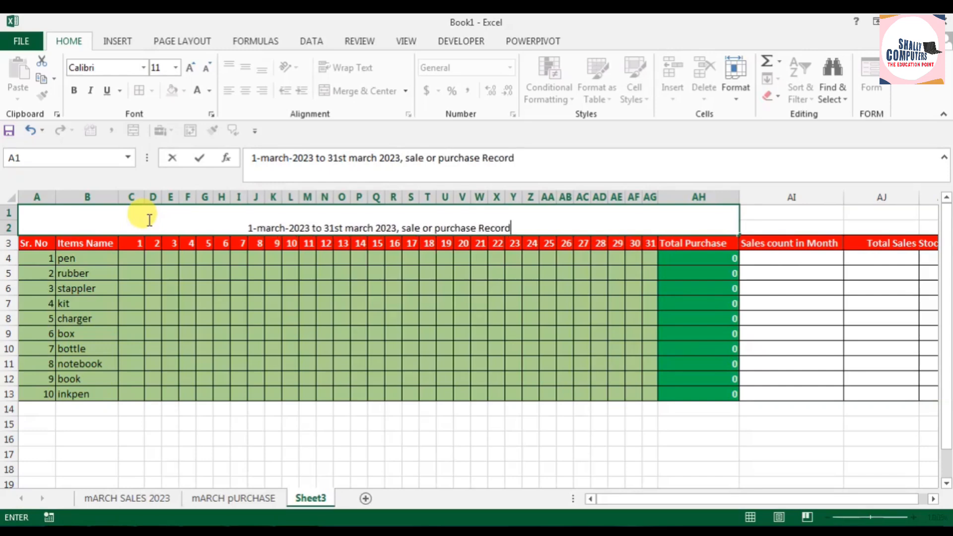
{"action": "left_click", "coordinate": [326, 301]}
Step: Make the title in A1:AH2 bold and enlarge its font to 26 points
{"action": "left_click", "coordinate": [307, 218]}
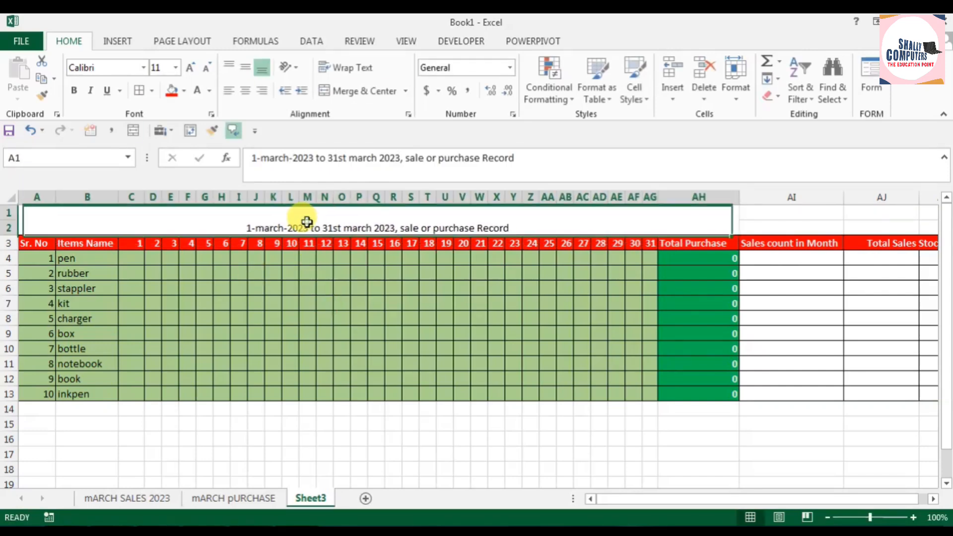
{"action": "left_click", "coordinate": [74, 90]}
{"action": "left_click", "coordinate": [193, 67]}
{"action": "left_click", "coordinate": [192, 67]}
{"action": "left_click", "coordinate": [193, 66]}
{"action": "left_click", "coordinate": [193, 66]}
{"action": "left_click", "coordinate": [193, 67]}
{"action": "left_click", "coordinate": [193, 66]}
{"action": "left_click", "coordinate": [193, 67]}
{"action": "left_click", "coordinate": [193, 66]}
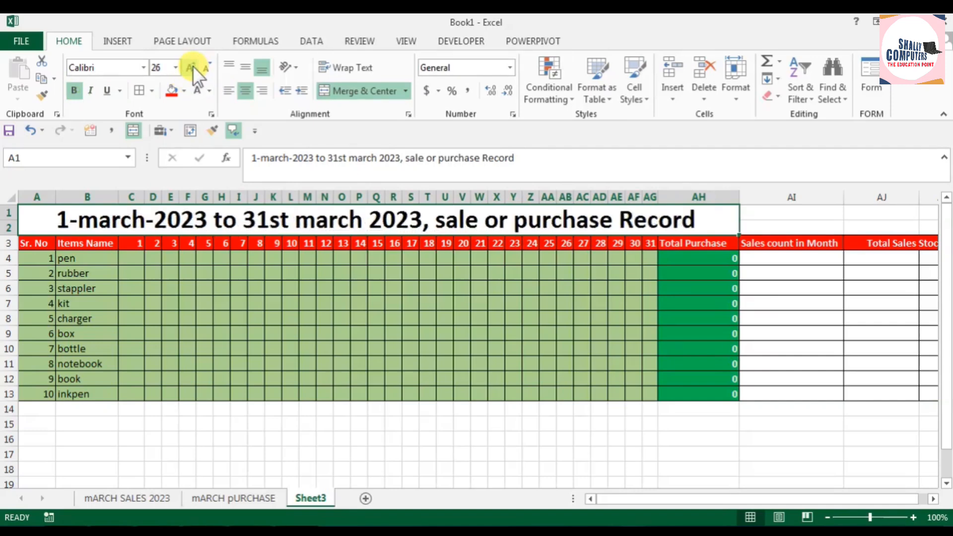
Step: Fill the merged title cell A1:AH2 with the standard green colour
{"action": "left_click", "coordinate": [185, 91]}
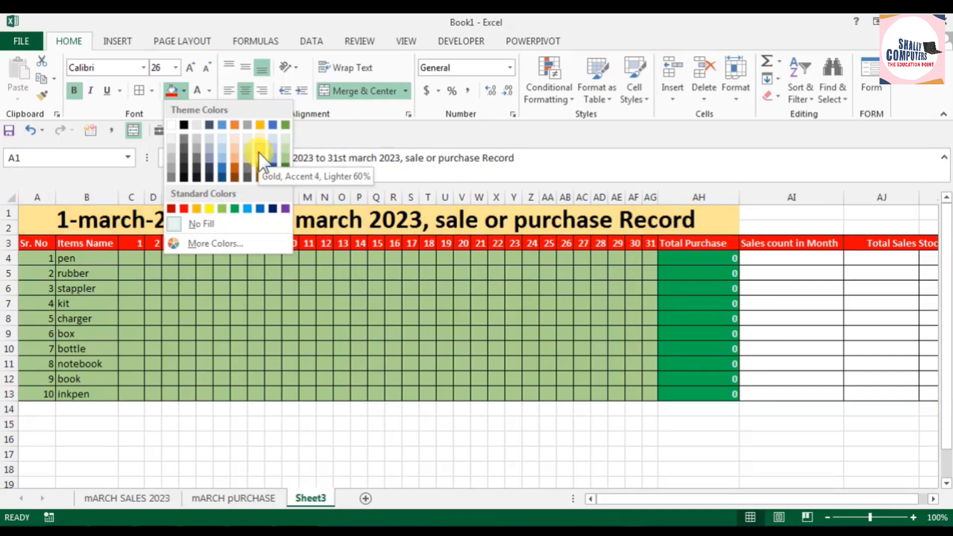
{"action": "left_click", "coordinate": [235, 209]}
{"action": "left_click", "coordinate": [529, 393]}
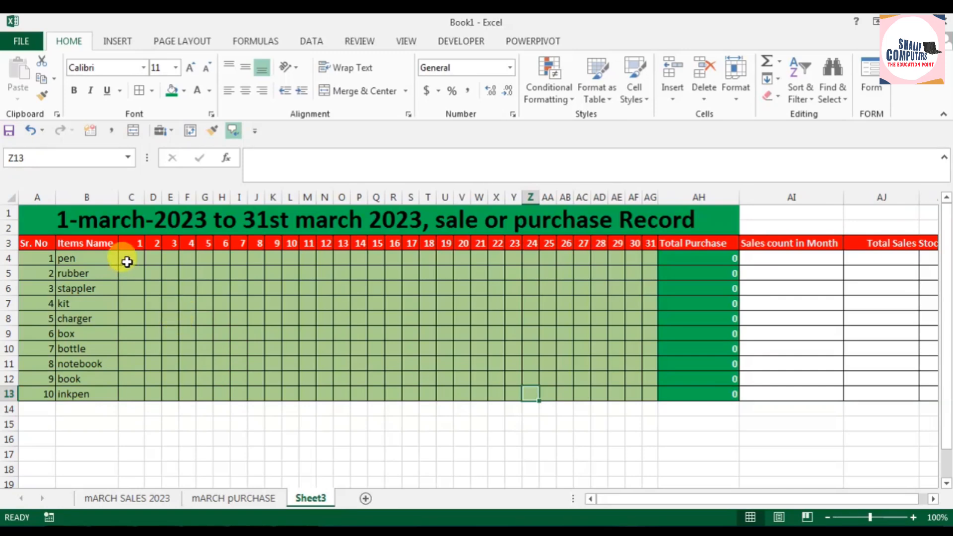
Step: Enter =SUM('mARCH pURCHASE'!AH4) in C4 of Sheet3 to bring in the pen's closing balance from the purchase sheet
{"action": "left_click", "coordinate": [219, 497]}
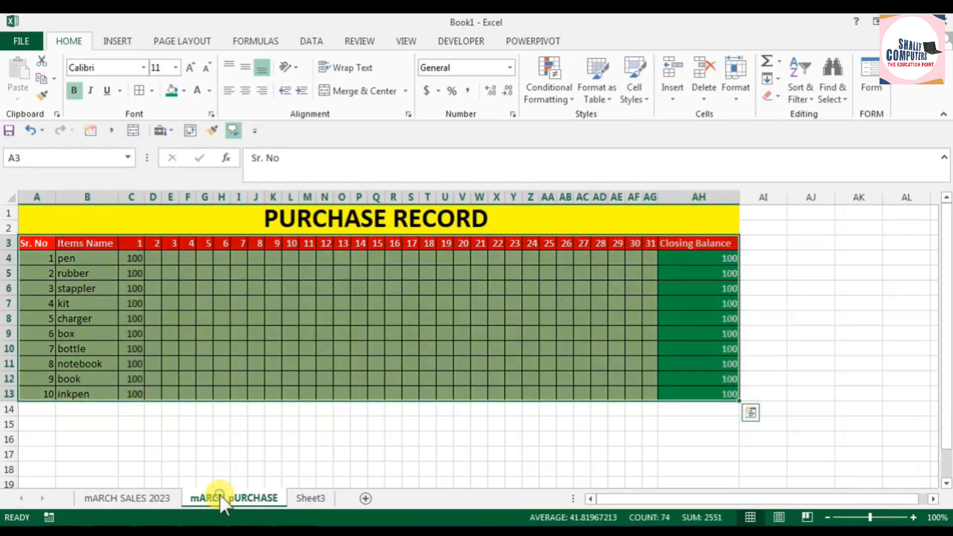
{"action": "left_click", "coordinate": [721, 259]}
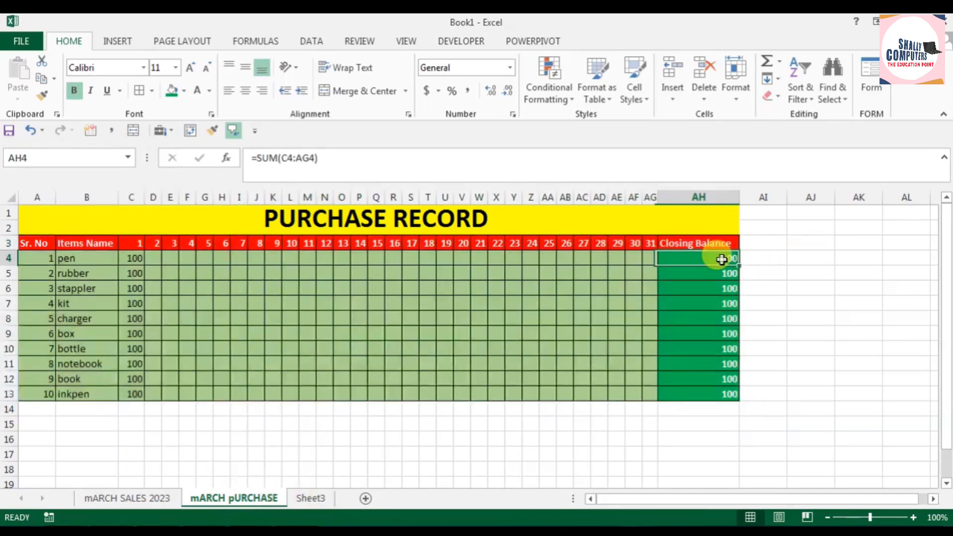
{"action": "left_click", "coordinate": [310, 497]}
{"action": "left_click", "coordinate": [128, 258]}
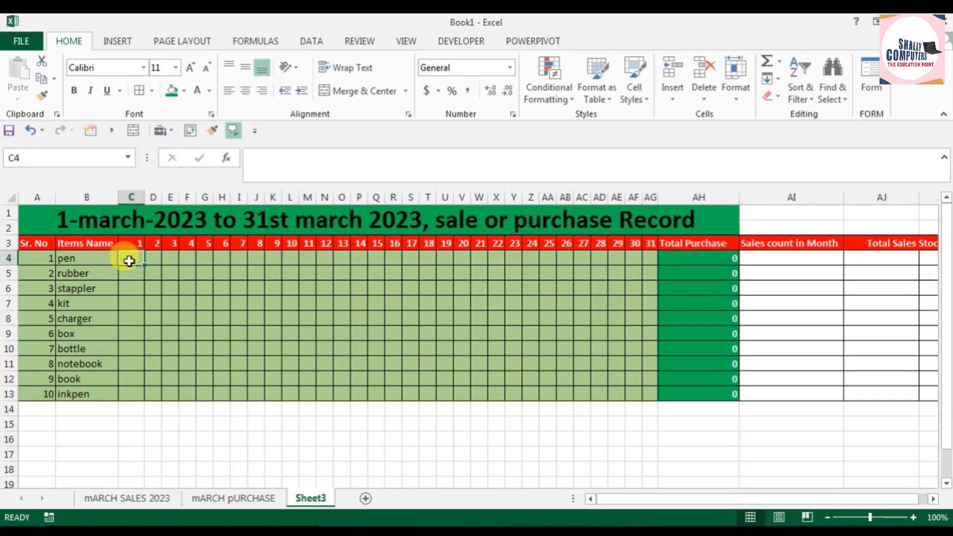
{"action": "type", "text": "=sum("}
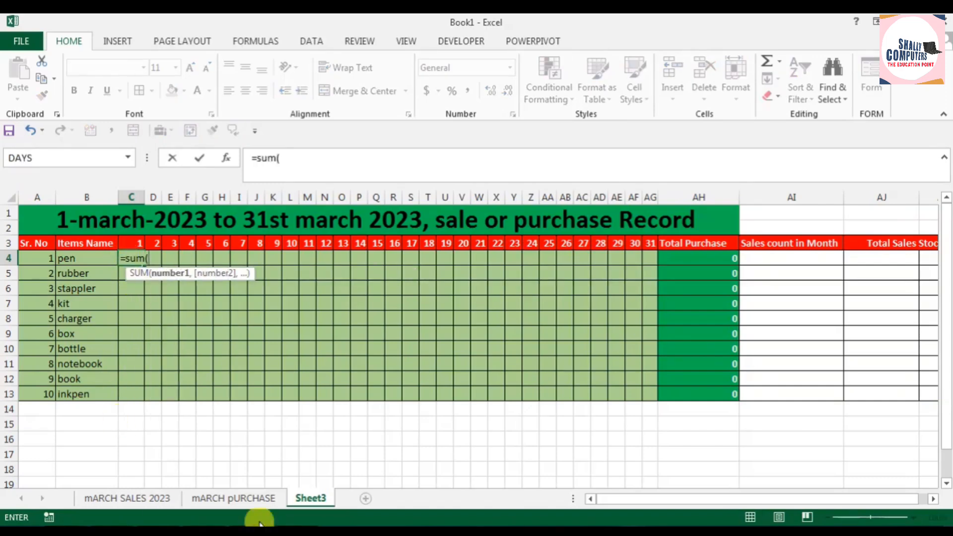
{"action": "left_click", "coordinate": [256, 499]}
{"action": "left_click", "coordinate": [713, 261]}
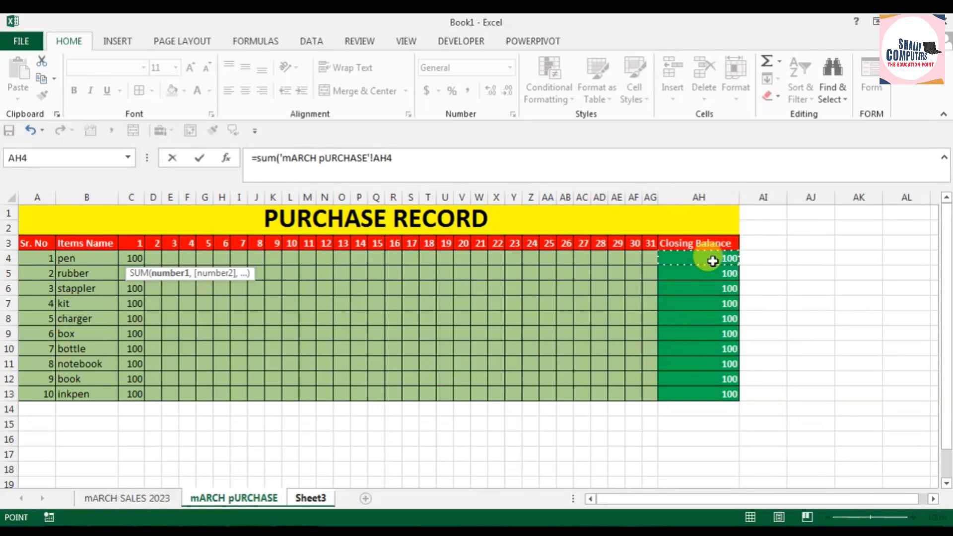
{"action": "type", "text": ")"}
{"action": "key", "text": "Return"}
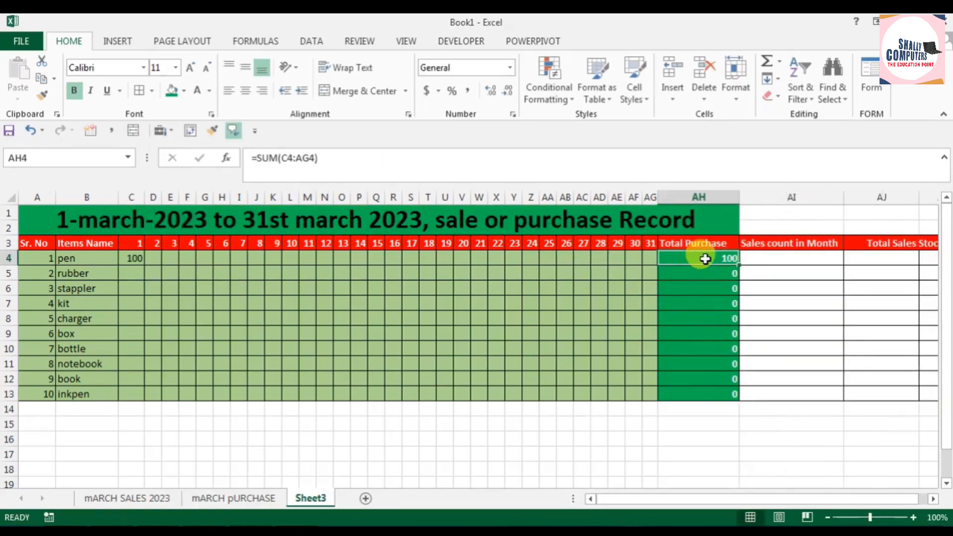
Step: Fill the purchase-sheet formula from C4 down through C13 for all items
{"action": "left_click", "coordinate": [131, 258]}
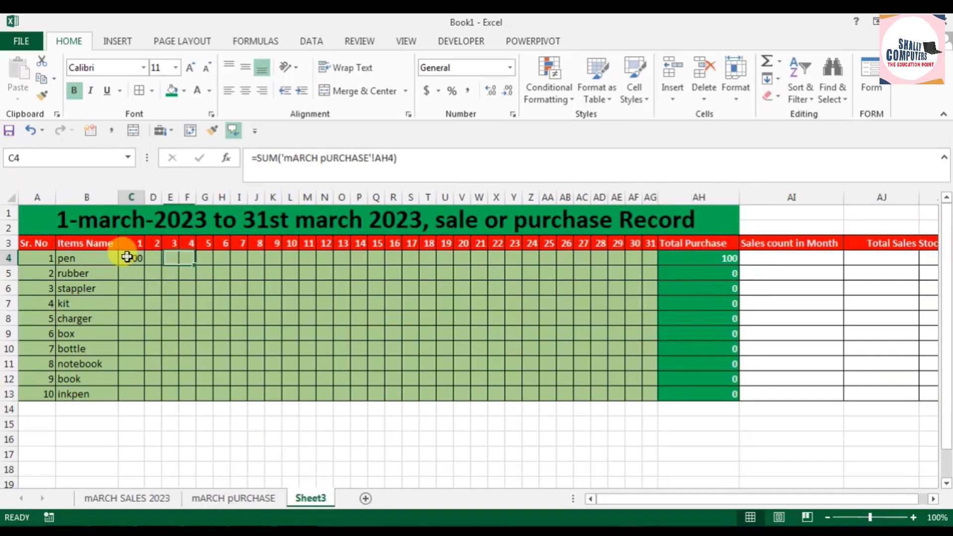
{"action": "left_click_drag", "start_coordinate": [144, 266], "coordinate": [139, 401]}
{"action": "left_click", "coordinate": [301, 324]}
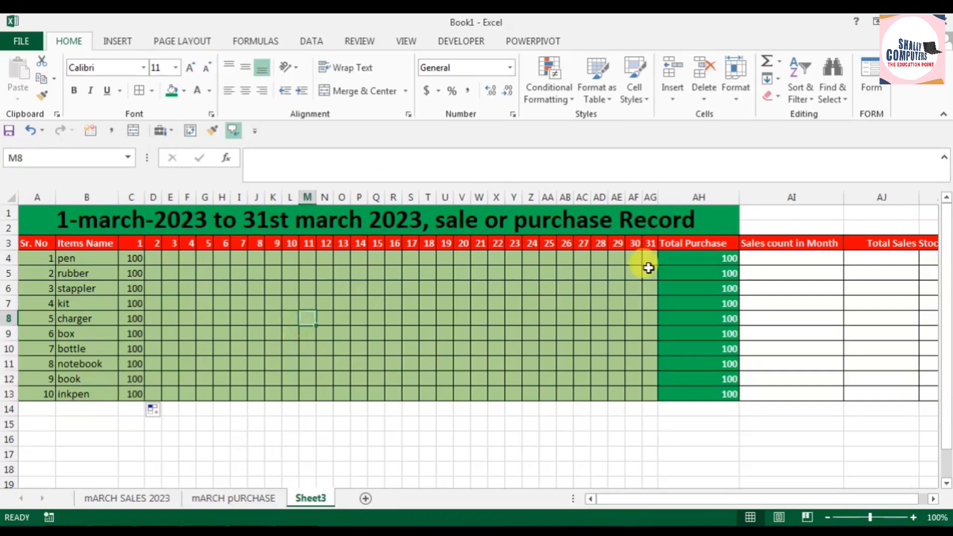
Step: Clear the existing formulas from the Total Purchase cells AH4:AH13
{"action": "left_click", "coordinate": [691, 254]}
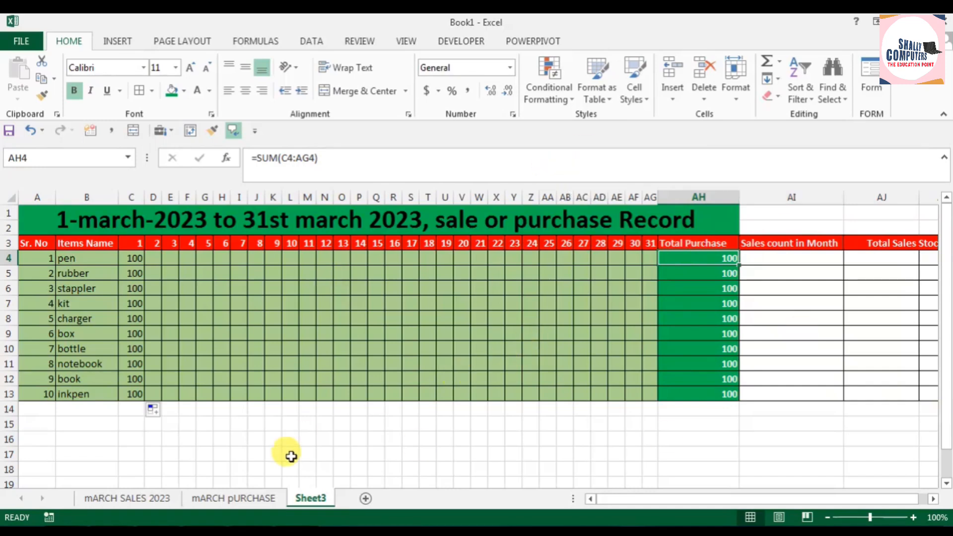
{"action": "left_click_drag", "start_coordinate": [700, 259], "coordinate": [708, 395]}
{"action": "key", "text": "Delete"}
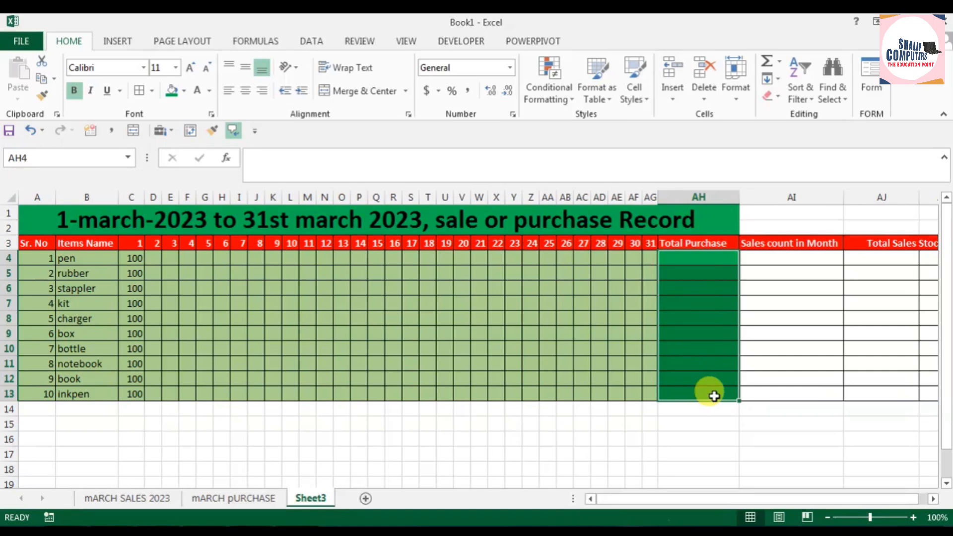
Step: Enter =SUM('mARCH pURCHASE'!AH4-'mARCH SALES 2023'!AI4) in AH4 and fill it down through AH13
{"action": "left_click", "coordinate": [704, 254]}
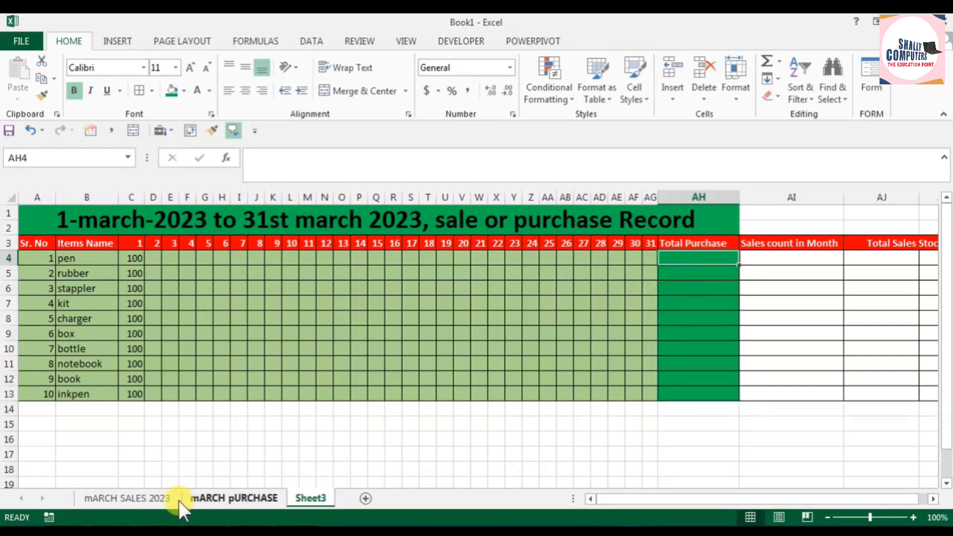
{"action": "type", "text": "="}
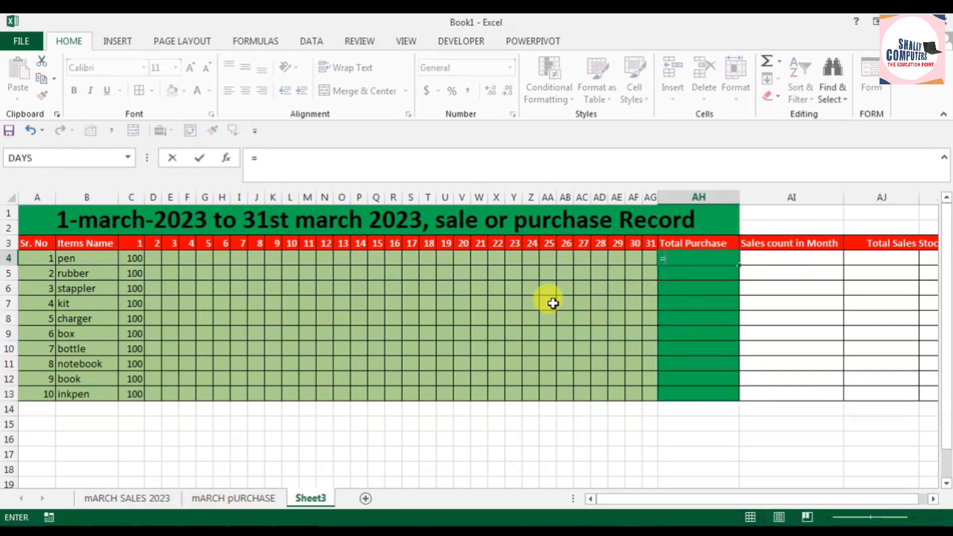
{"action": "type", "text": "sum("}
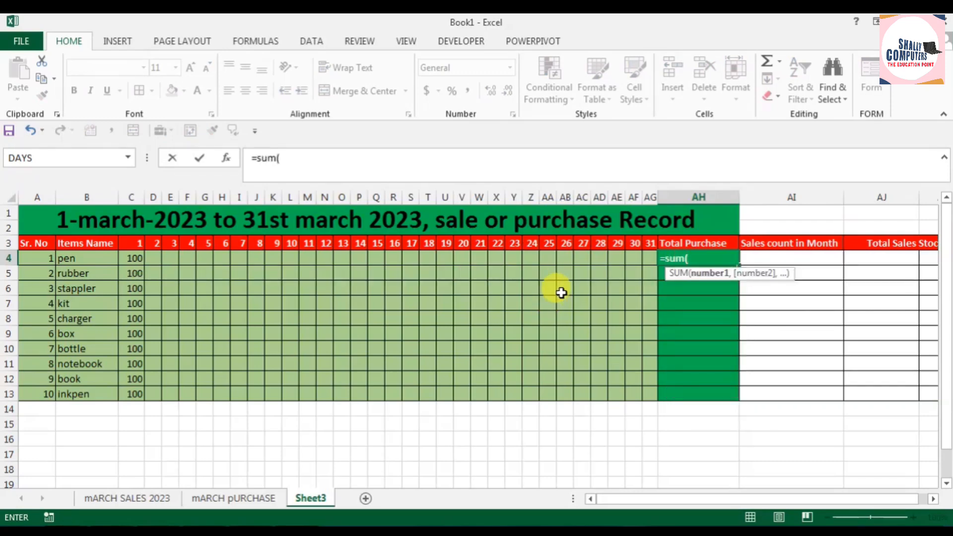
{"action": "left_click", "coordinate": [222, 498]}
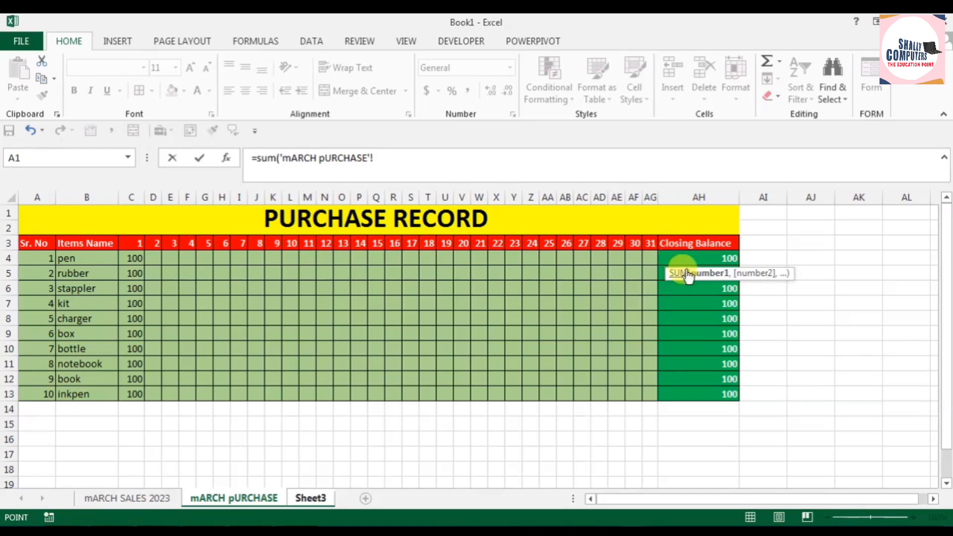
{"action": "left_click", "coordinate": [678, 258]}
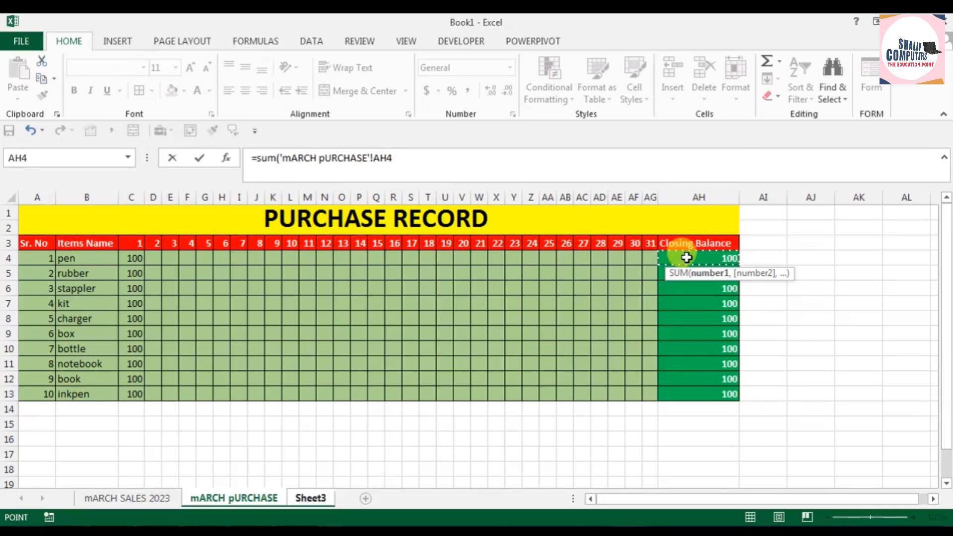
{"action": "type", "text": ","}
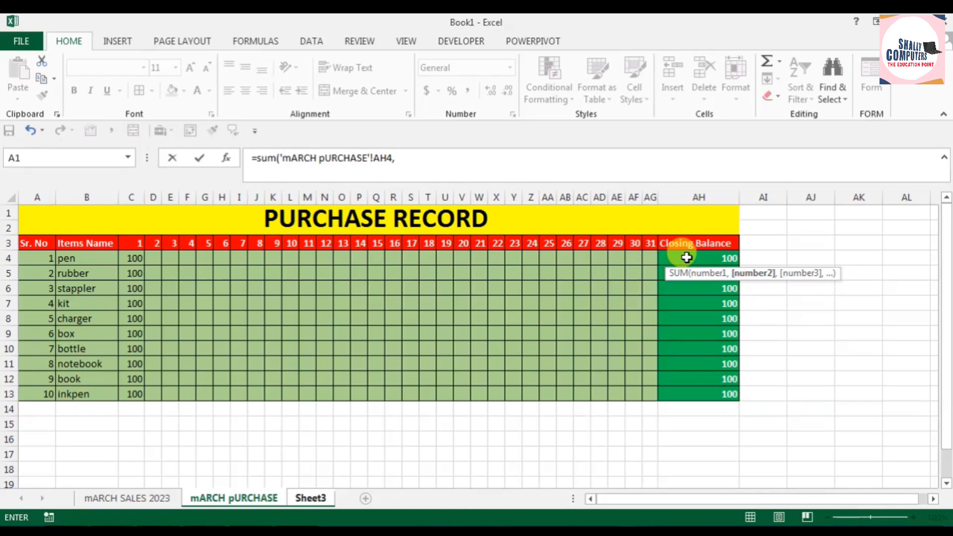
{"action": "key", "text": "BackSpace"}
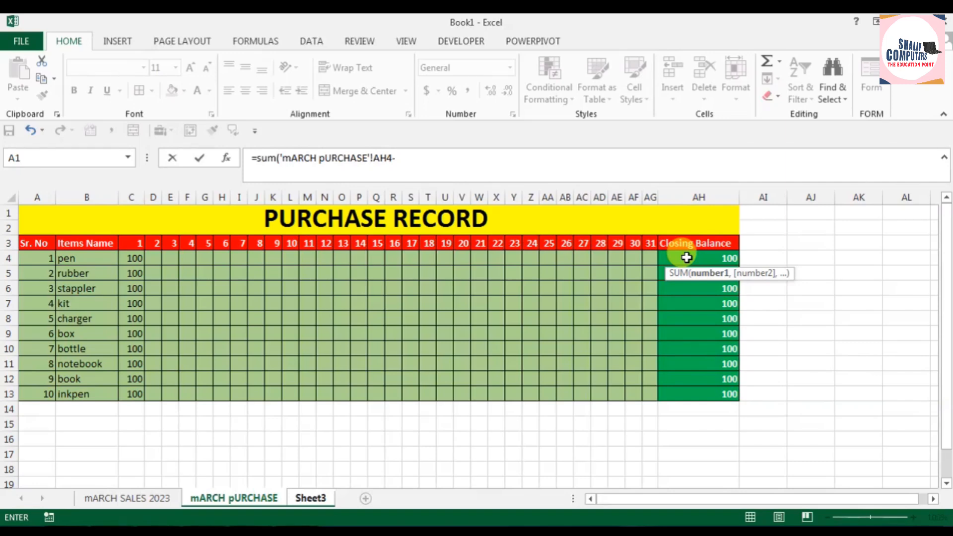
{"action": "left_click", "coordinate": [160, 496]}
{"action": "left_click", "coordinate": [780, 260]}
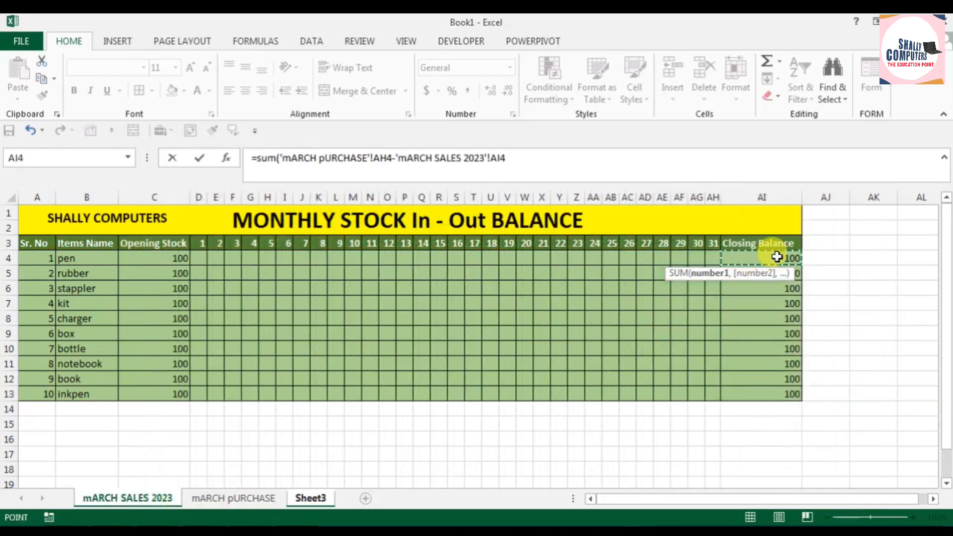
{"action": "key", "text": "Return"}
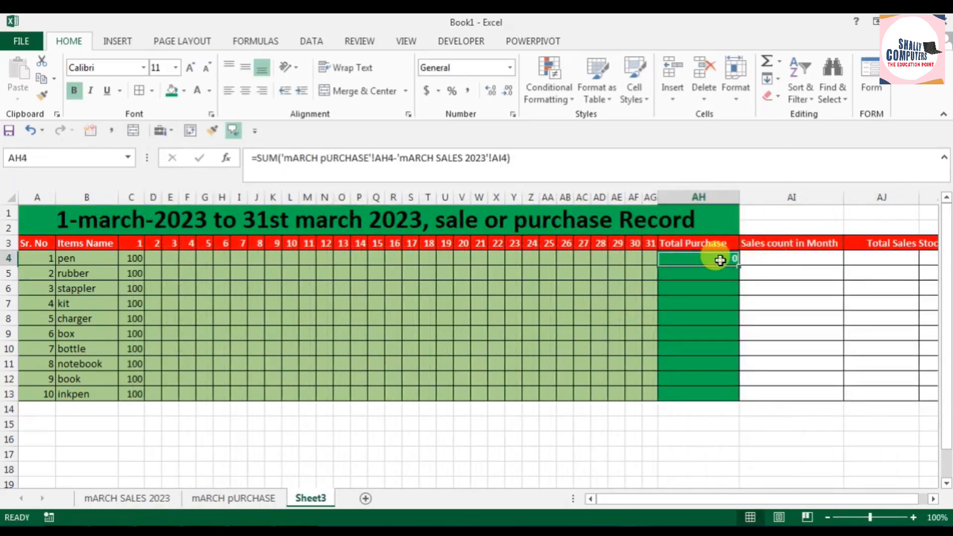
{"action": "left_click_drag", "start_coordinate": [738, 265], "coordinate": [722, 402]}
{"action": "left_click", "coordinate": [678, 435]}
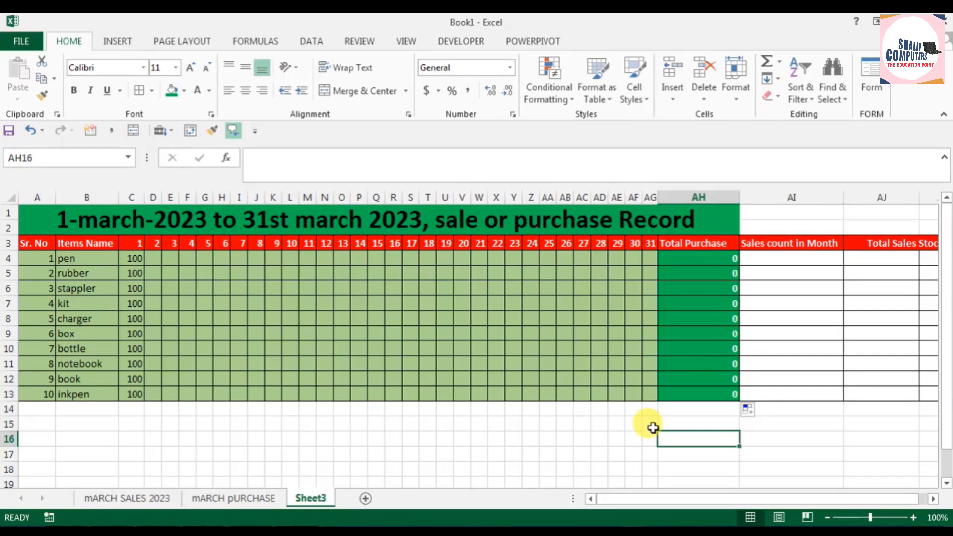
Step: Enter =COUNT('mARCH SALES 2023'!D4:AH4) in AI4 under Sales count in Month
{"action": "left_click", "coordinate": [802, 262]}
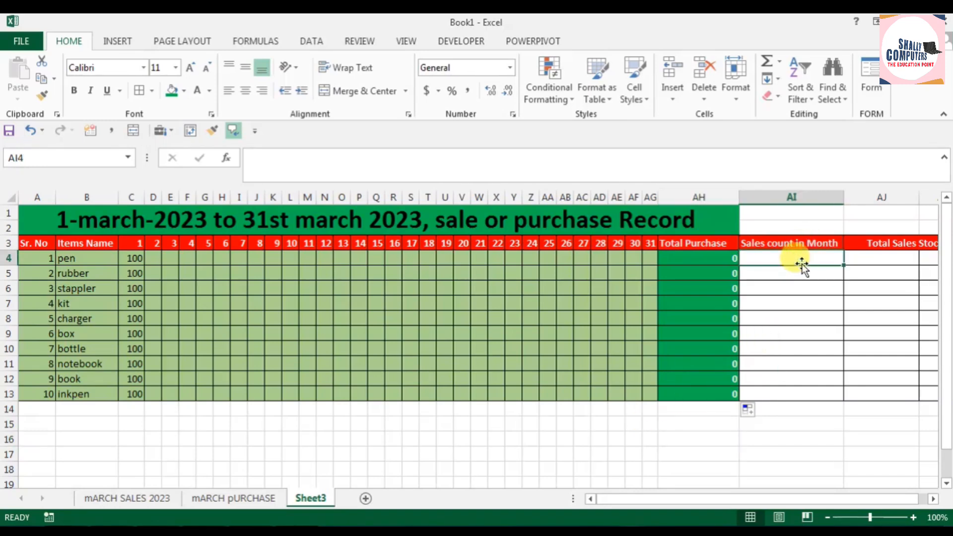
{"action": "type", "text": "=count"}
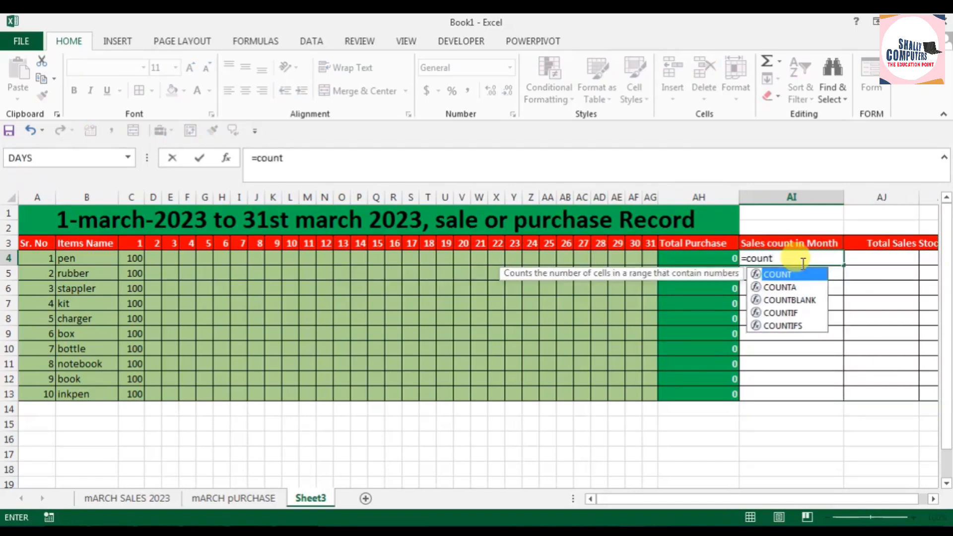
{"action": "type", "text": "("}
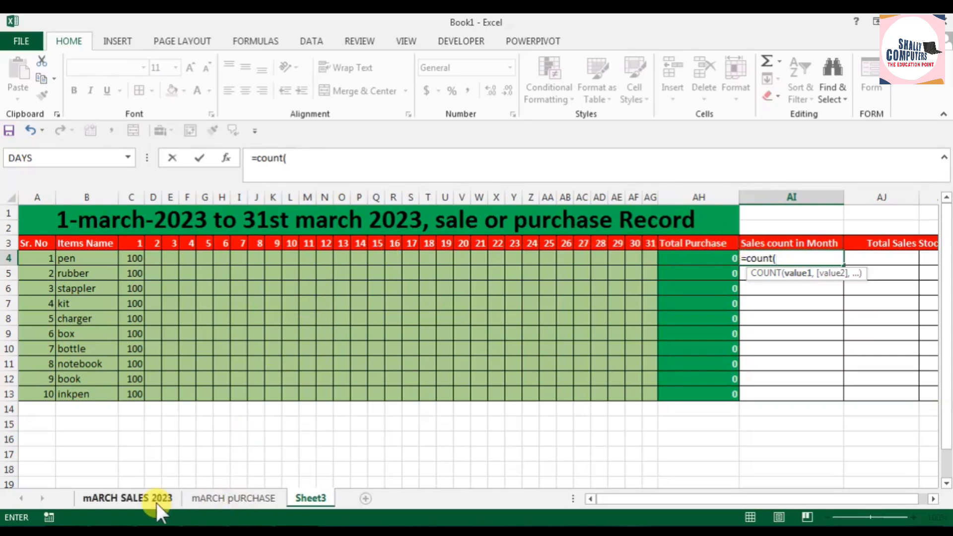
{"action": "left_click", "coordinate": [135, 496]}
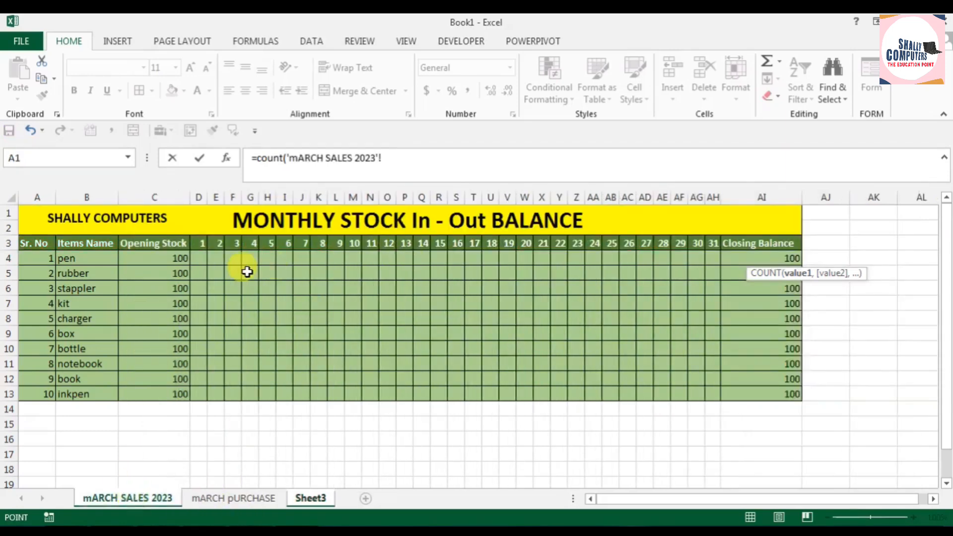
{"action": "left_click_drag", "start_coordinate": [200, 260], "coordinate": [711, 259]}
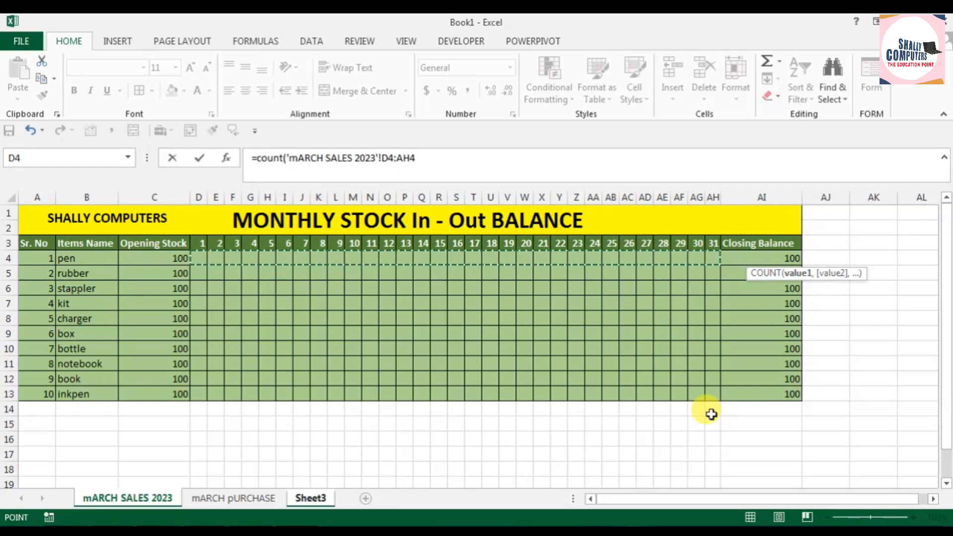
{"action": "key", "text": "Return"}
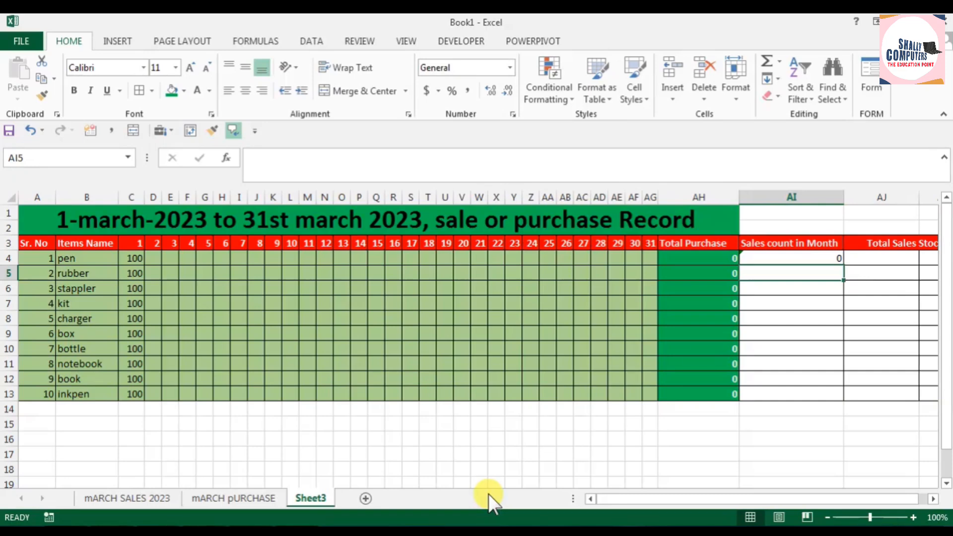
Step: Enter =SUM('mARCH SALES 2023'!D4:AH4) in AJ4 under the Total Sales Stock header
{"action": "left_click", "coordinate": [892, 262]}
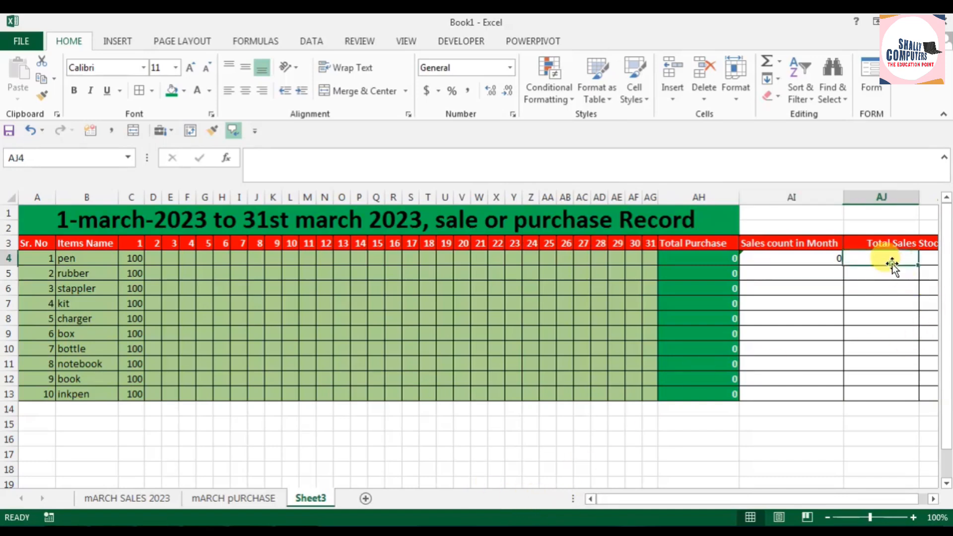
{"action": "type", "text": "=sum"}
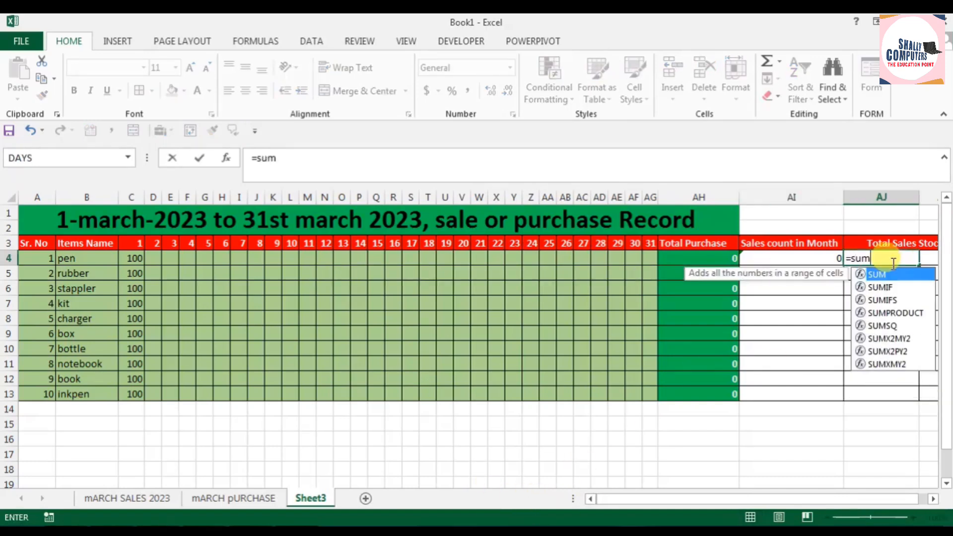
{"action": "type", "text": "('mARCH SALES 2023'!"}
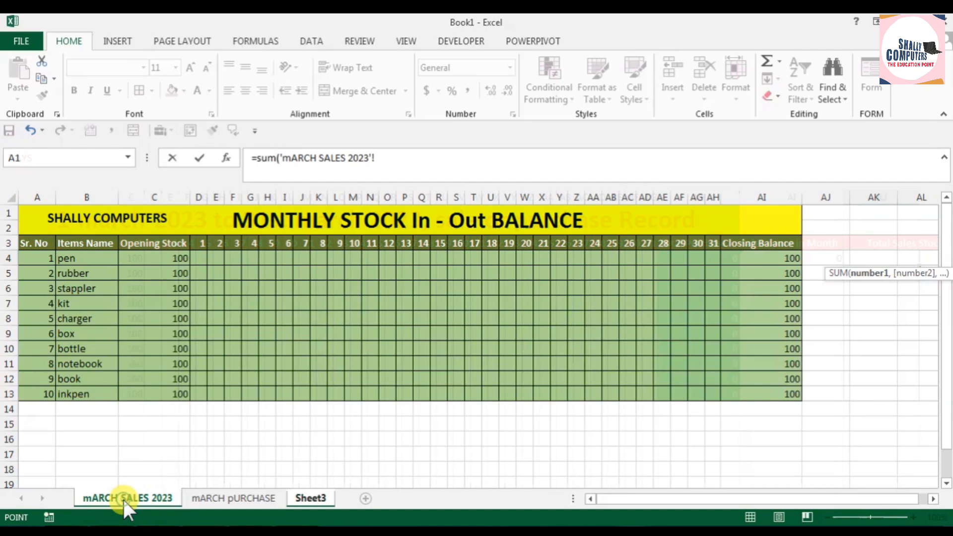
{"action": "left_click", "coordinate": [123, 499]}
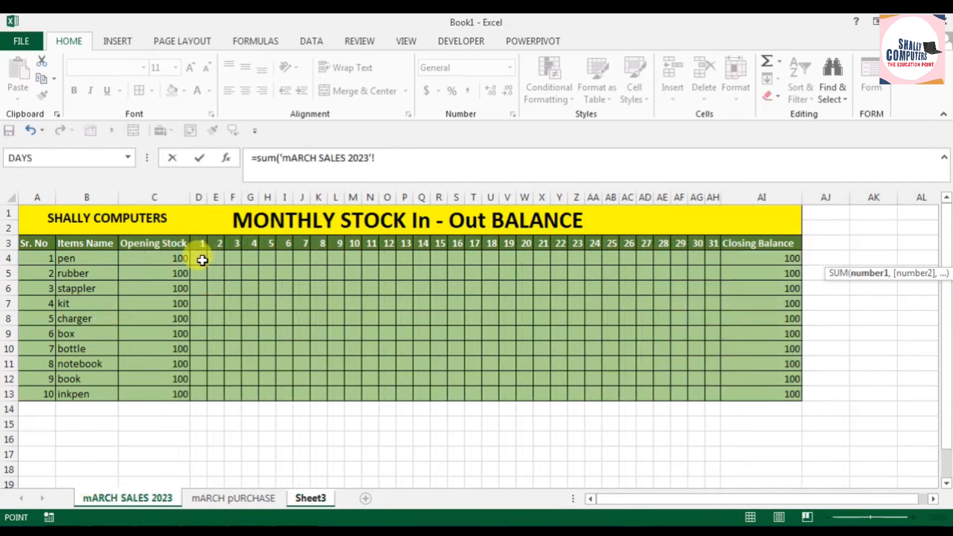
{"action": "left_click_drag", "start_coordinate": [203, 261], "coordinate": [703, 261]}
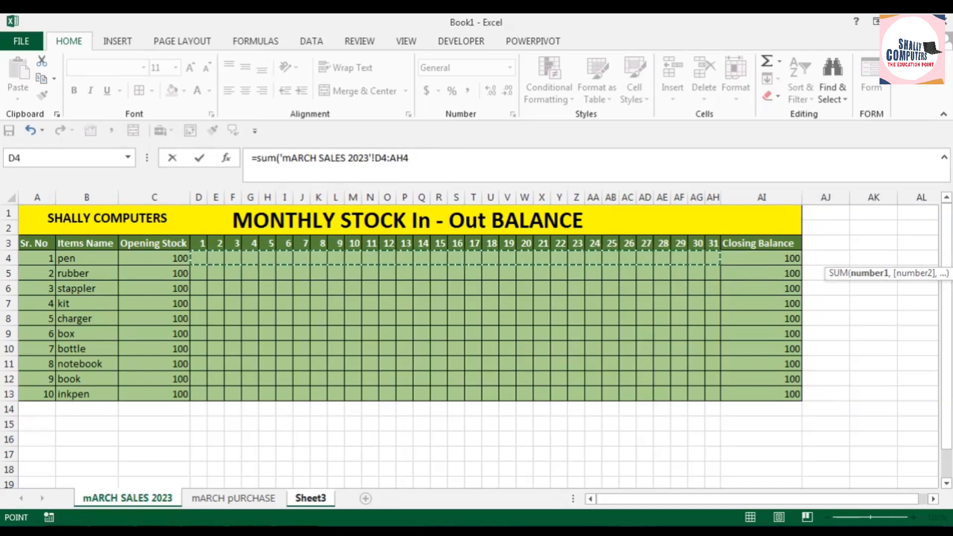
{"action": "key", "text": "Return"}
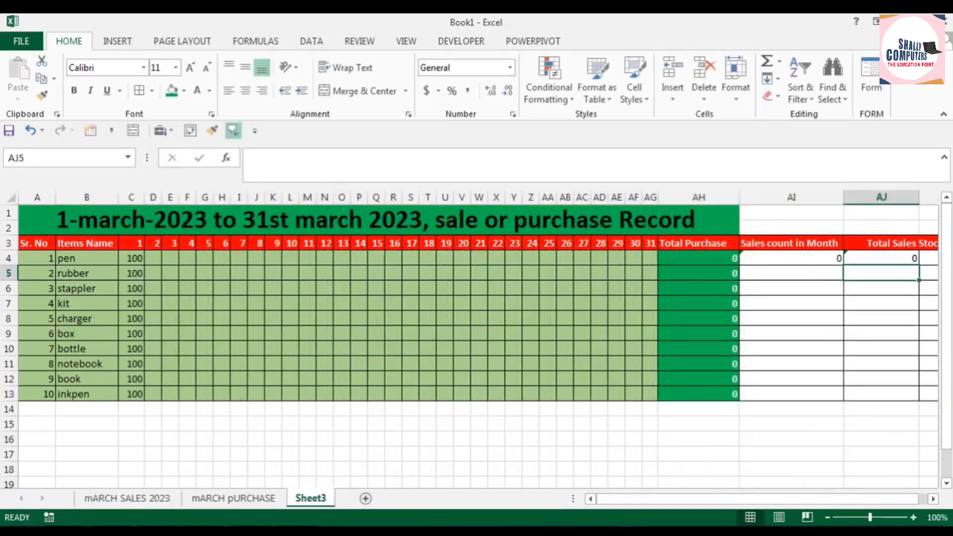
Step: Narrow columns AI and AJ so the whole Total Sales Stock block fits on screen
{"action": "mouse_move", "coordinate": [845, 197]}
{"action": "left_mouse_down"}
{"action": "mouse_move", "coordinate": [795, 204]}
{"action": "mouse_move", "coordinate": [839, 212]}
{"action": "left_mouse_up"}
{"action": "left_click_drag", "start_coordinate": [914, 197], "coordinate": [836, 197]}
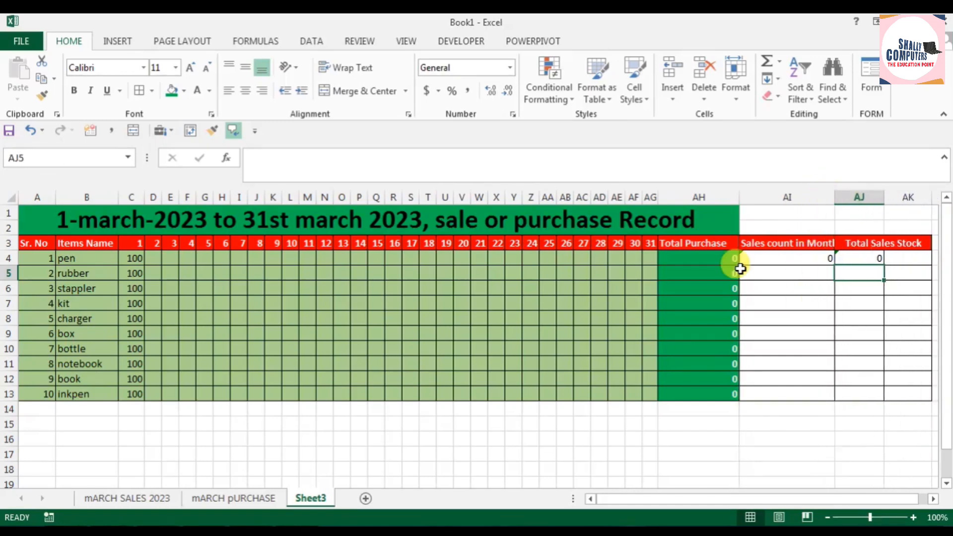
Step: Fill the Sales count in Month cells AI4:AI13 light gold and the Total Sales Stock cells AJ4:AJ13 light green
{"action": "left_click_drag", "start_coordinate": [796, 259], "coordinate": [794, 389]}
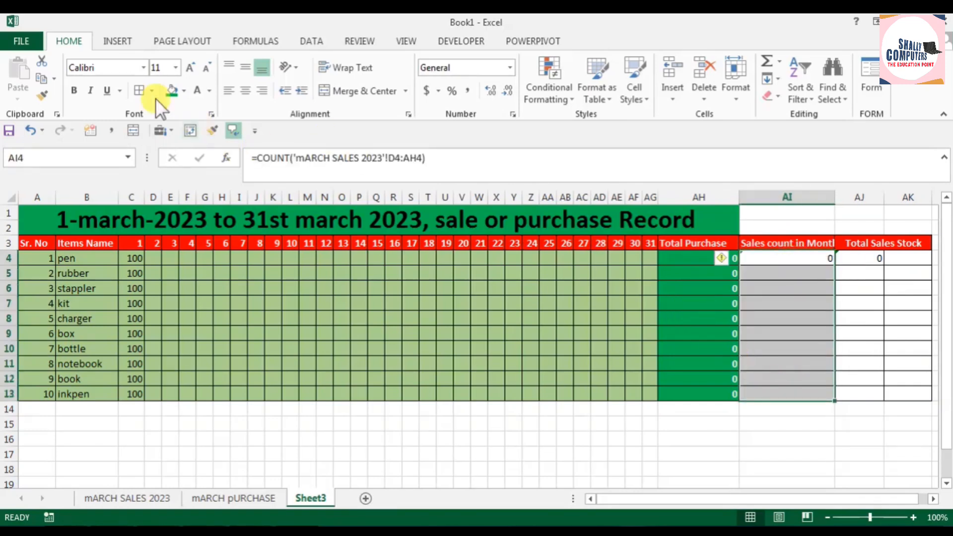
{"action": "left_click", "coordinate": [183, 91]}
{"action": "left_click", "coordinate": [259, 152]}
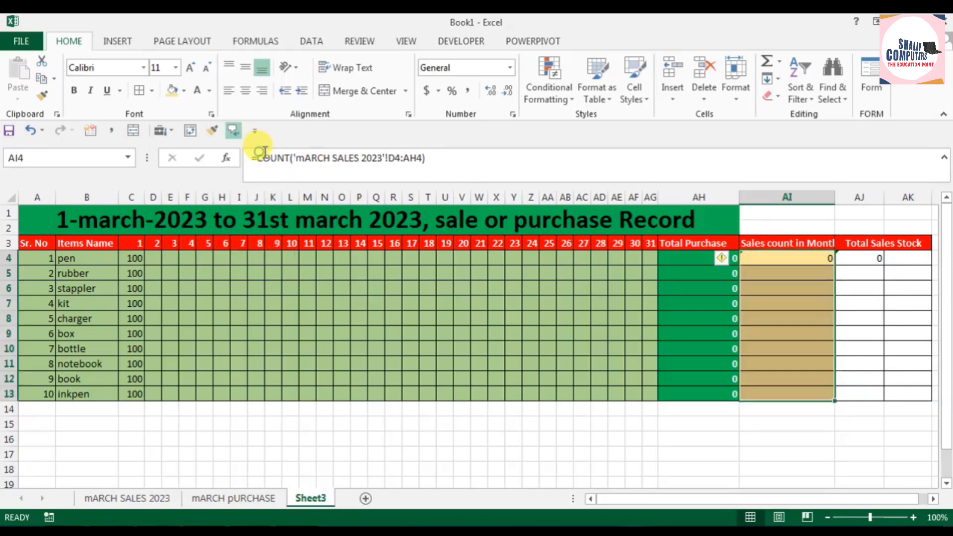
{"action": "left_click_drag", "start_coordinate": [868, 258], "coordinate": [865, 395]}
{"action": "left_click", "coordinate": [183, 91]}
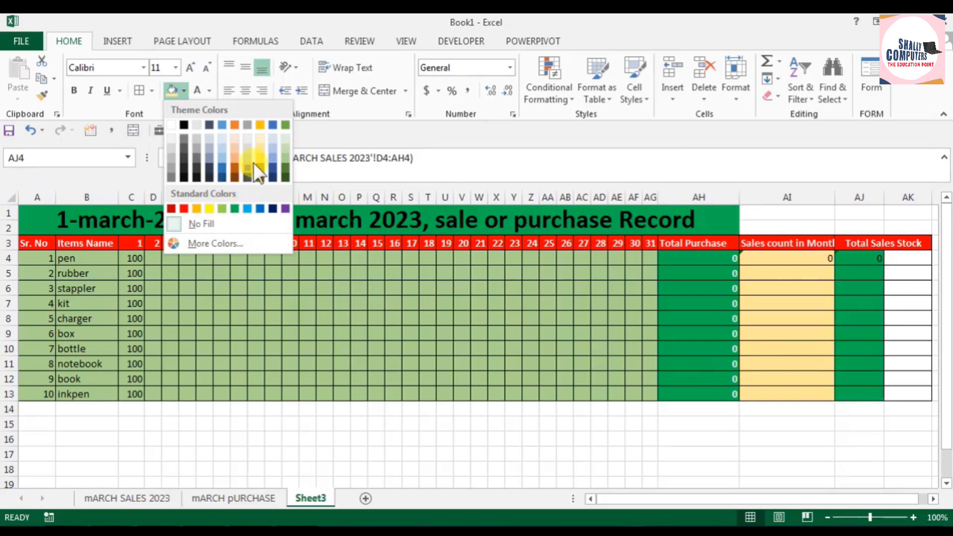
{"action": "left_click", "coordinate": [286, 157]}
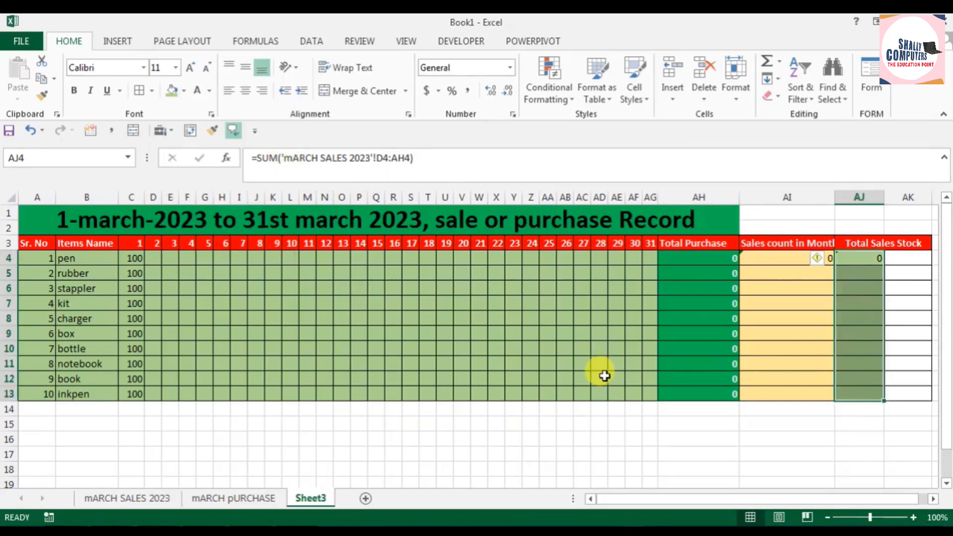
{"action": "left_click", "coordinate": [587, 408]}
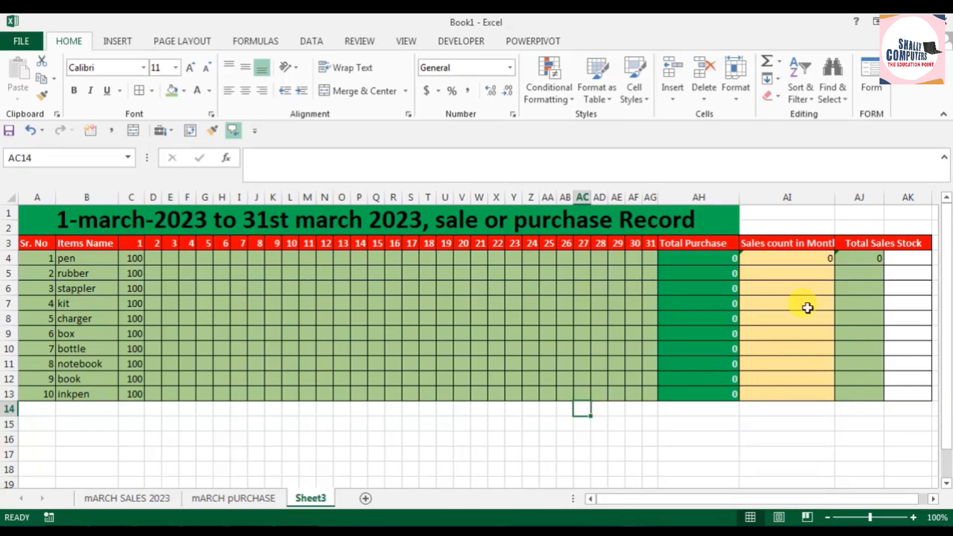
Step: On the mARCH SALES 2023 sheet, enter pen sales of 4 for day 4 and 50 for day 11
{"action": "left_click", "coordinate": [125, 498]}
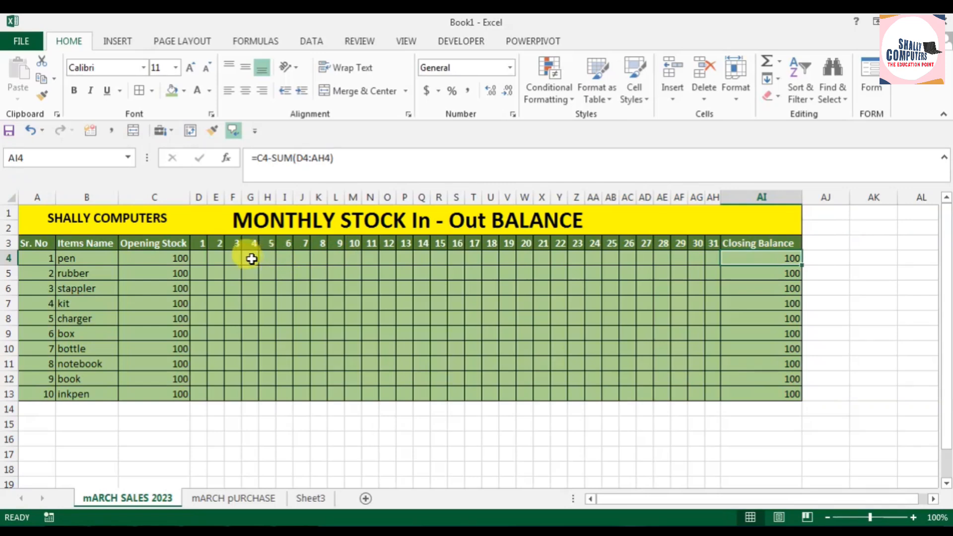
{"action": "left_click", "coordinate": [251, 258]}
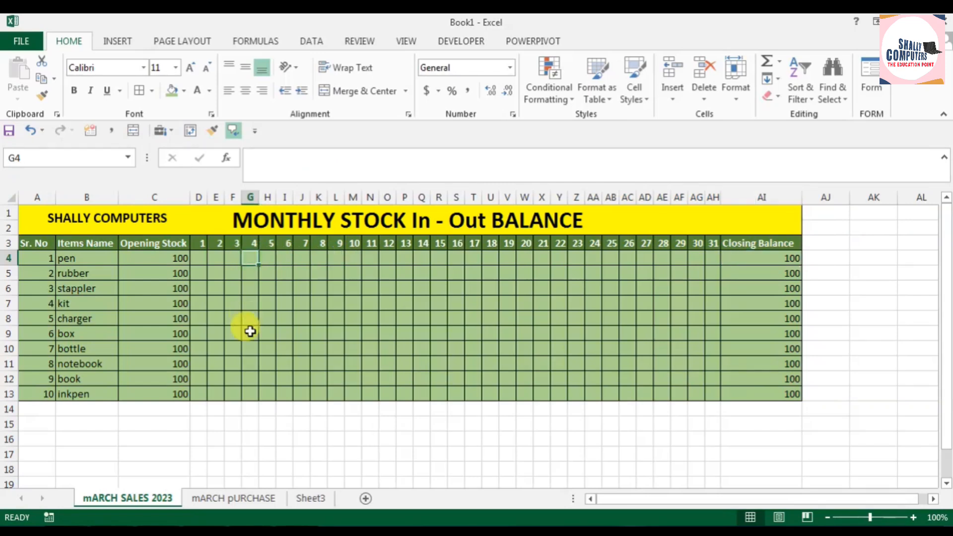
{"action": "type", "text": "4"}
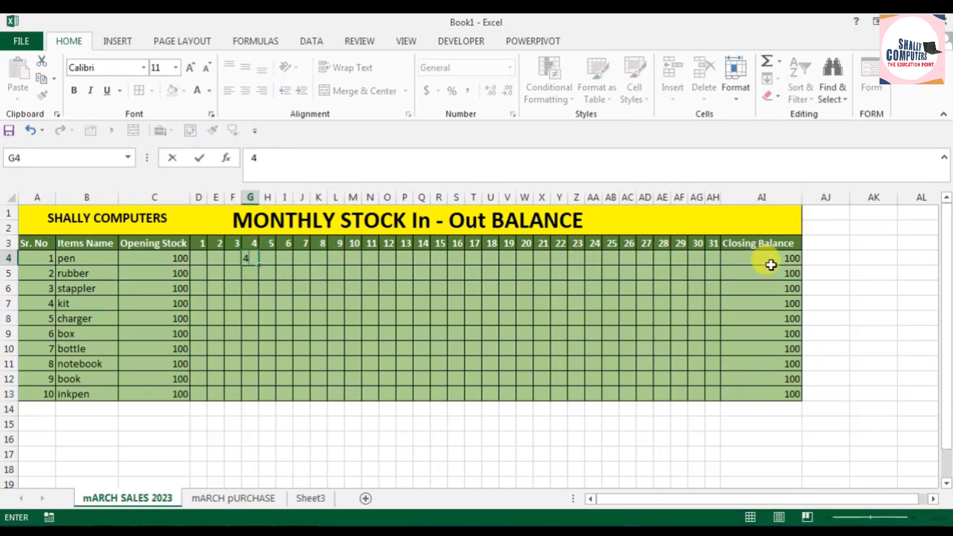
{"action": "key", "text": "Return"}
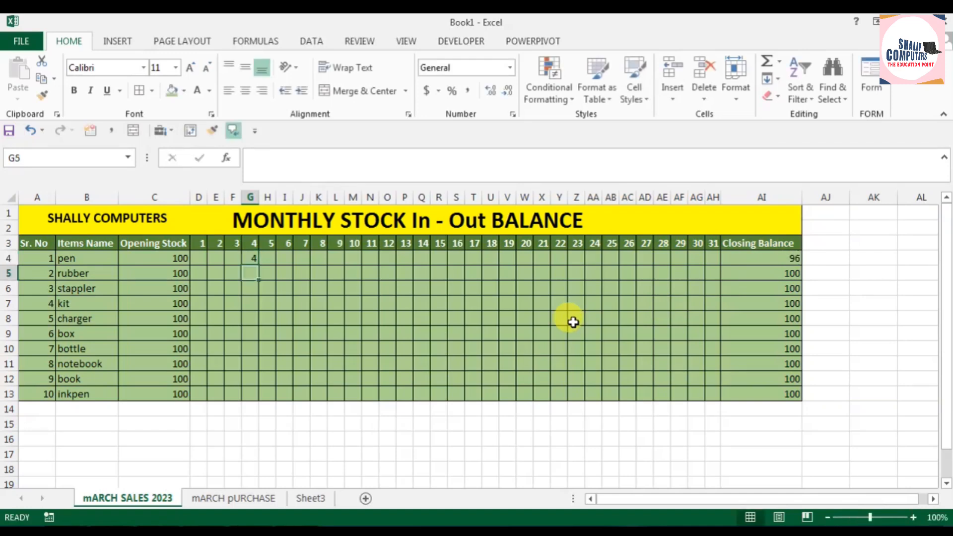
{"action": "left_click", "coordinate": [372, 260]}
{"action": "type", "text": "50"}
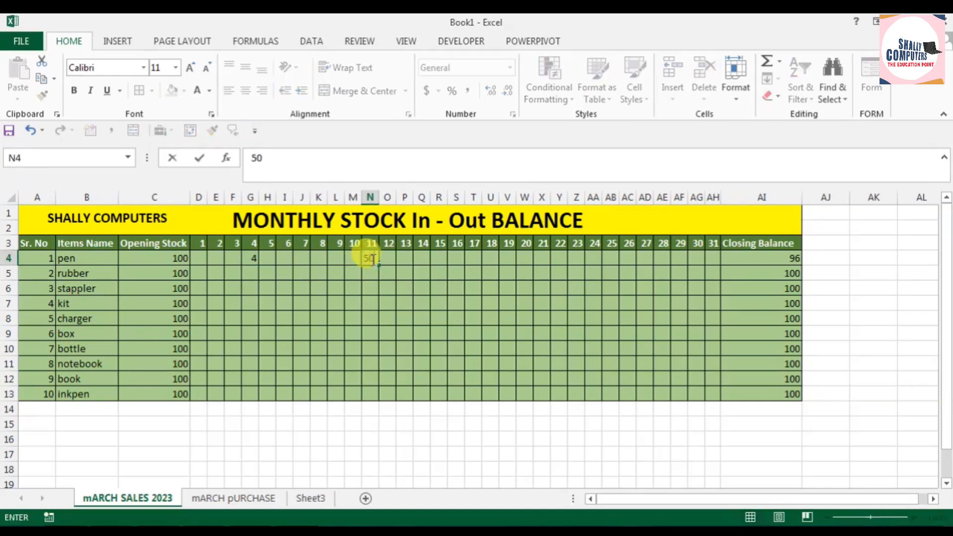
{"action": "key", "text": "Return"}
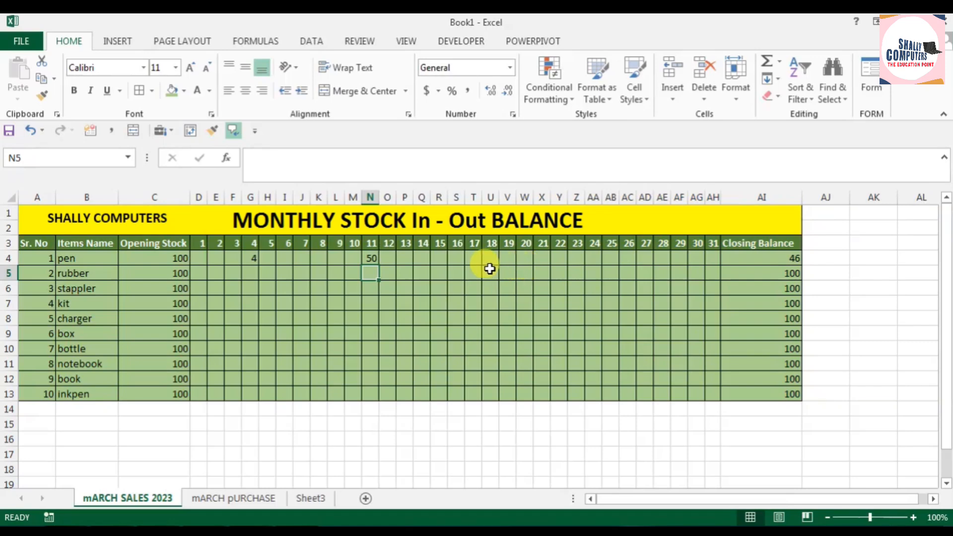
Step: Enter pen sales of 10 for day 19 and 5 for day 23, and check the pen's closing balance
{"action": "left_click", "coordinate": [507, 257]}
{"action": "type", "text": "10"}
{"action": "key", "text": "Return"}
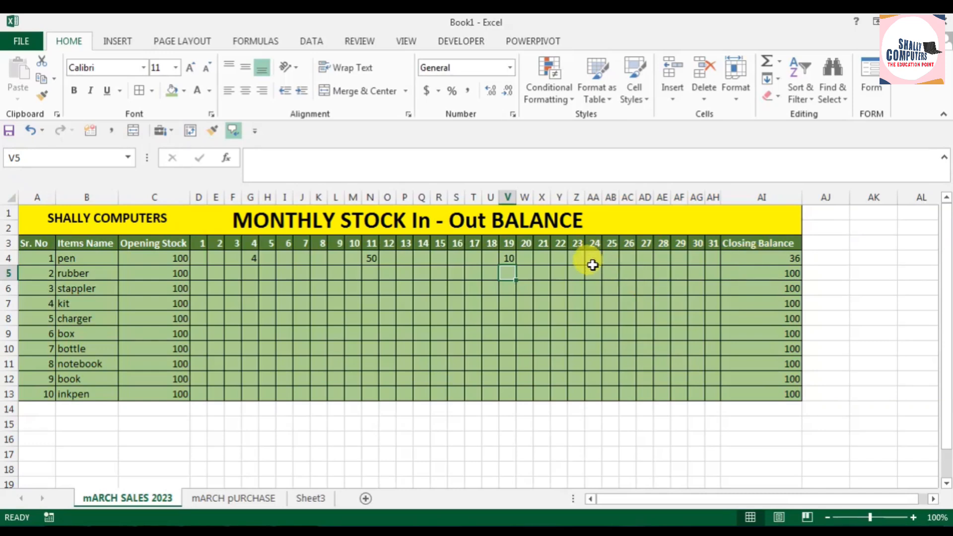
{"action": "left_click", "coordinate": [575, 259]}
{"action": "type", "text": "5"}
{"action": "key", "text": "Return"}
{"action": "left_click", "coordinate": [791, 259]}
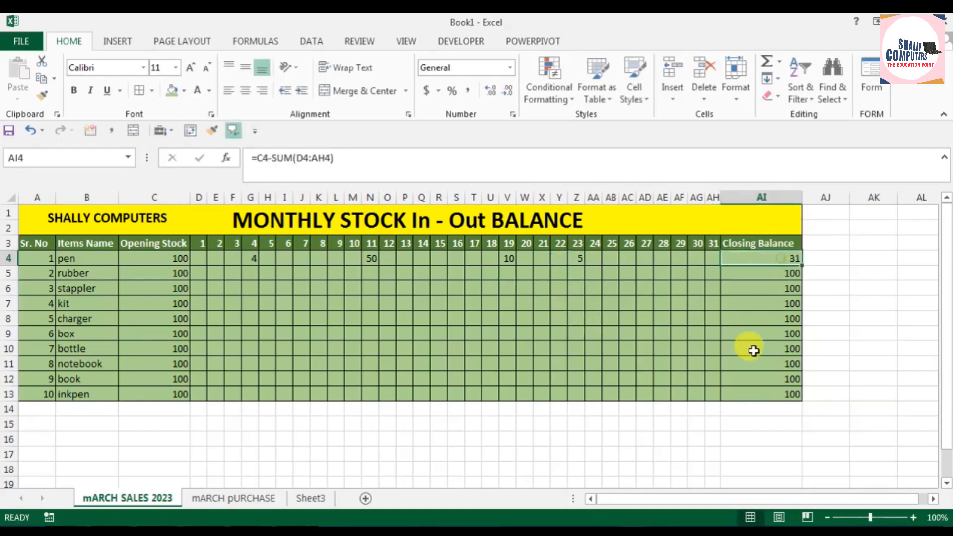
Step: Bold the Closing Balance values and the rest of the sales table from the header row down to row 13
{"action": "left_click_drag", "start_coordinate": [765, 260], "coordinate": [777, 394]}
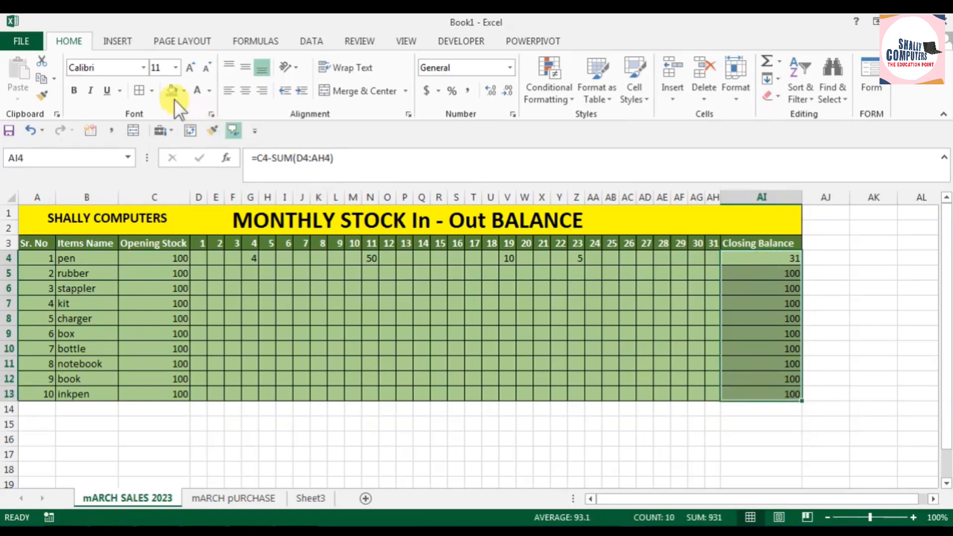
{"action": "left_click", "coordinate": [73, 90]}
{"action": "left_click", "coordinate": [755, 318]}
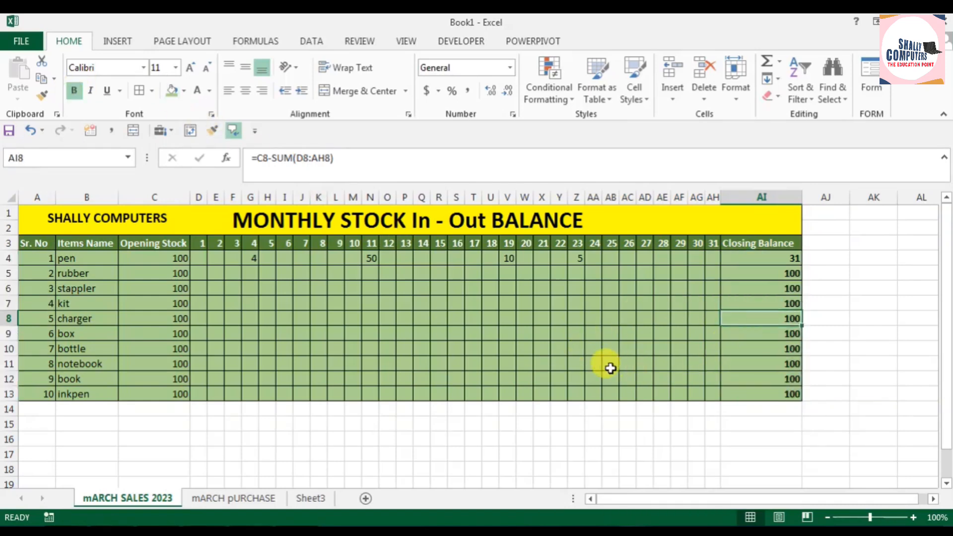
{"action": "left_click_drag", "start_coordinate": [40, 244], "coordinate": [712, 394]}
{"action": "left_click", "coordinate": [72, 92]}
{"action": "left_click", "coordinate": [336, 349]}
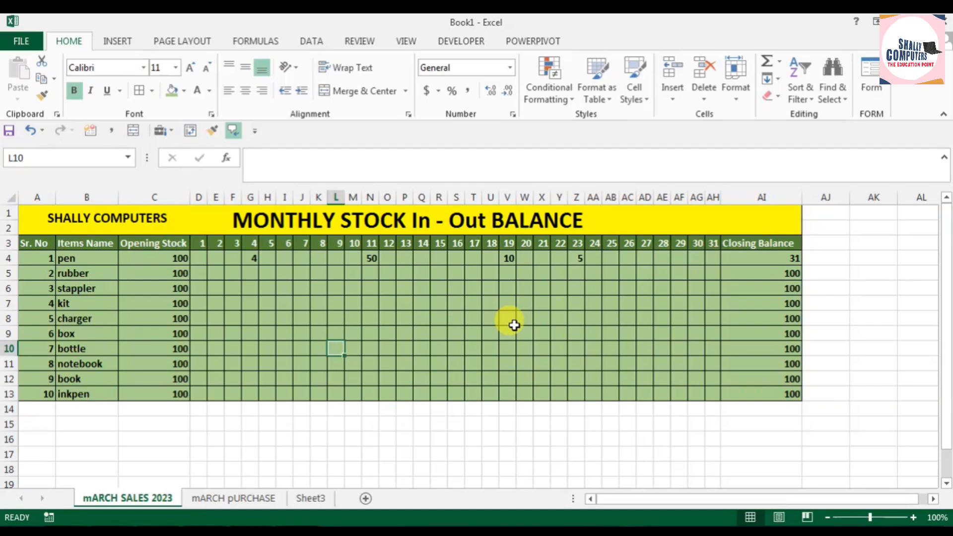
{"action": "left_click", "coordinate": [776, 258]}
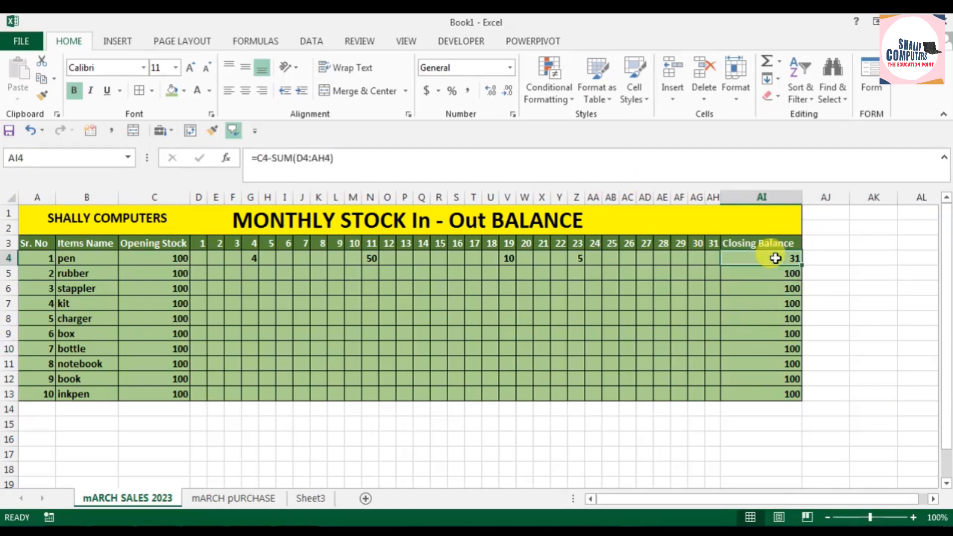
Step: Bold the whole table on the mARCH pURCHASE sheet, from the header row down to row 13
{"action": "left_click", "coordinate": [225, 499]}
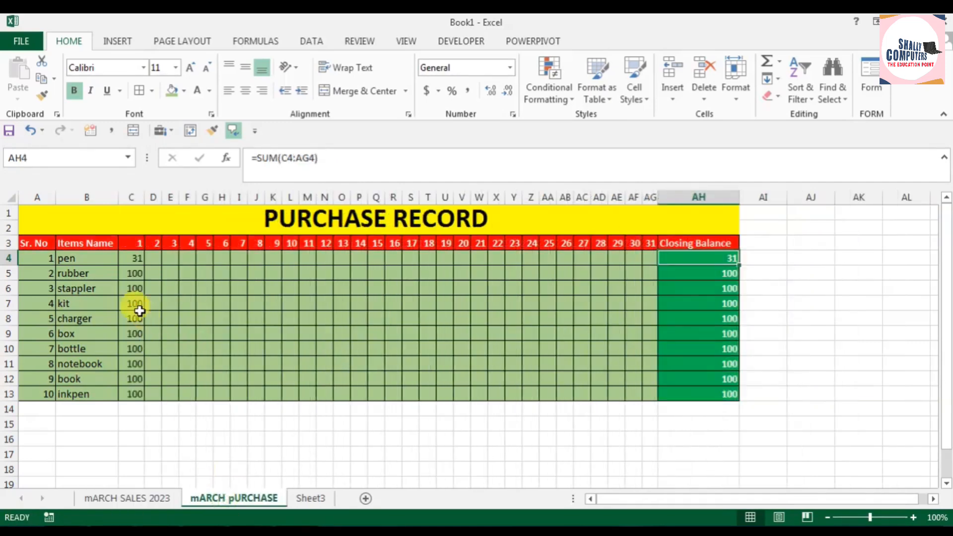
{"action": "left_click", "coordinate": [132, 258]}
{"action": "left_click_drag", "start_coordinate": [38, 243], "coordinate": [686, 390]}
{"action": "left_click", "coordinate": [75, 92]}
{"action": "left_click", "coordinate": [273, 288]}
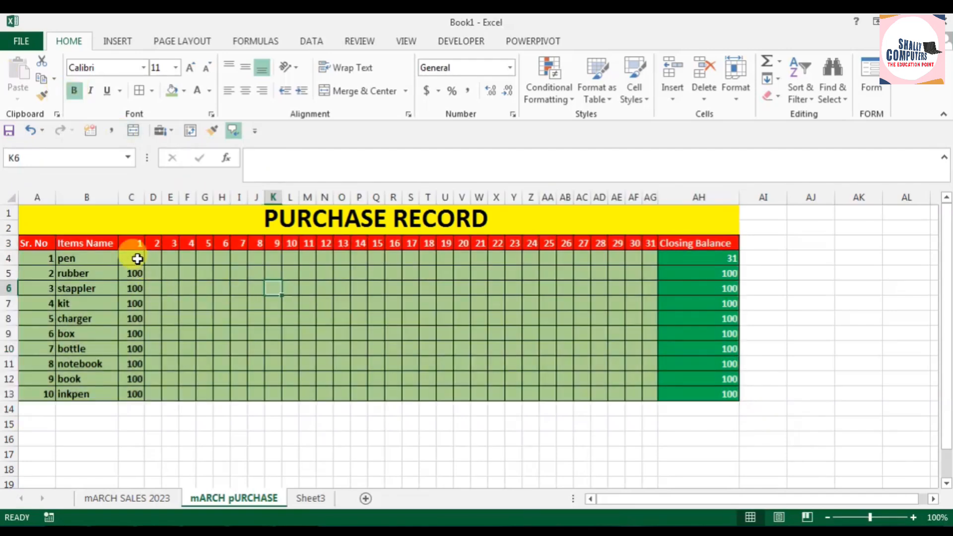
Step: Examine the pen's day 1 formula on the purchase sheet and its sales entries on the mARCH SALES 2023 sheet
{"action": "left_click", "coordinate": [138, 259]}
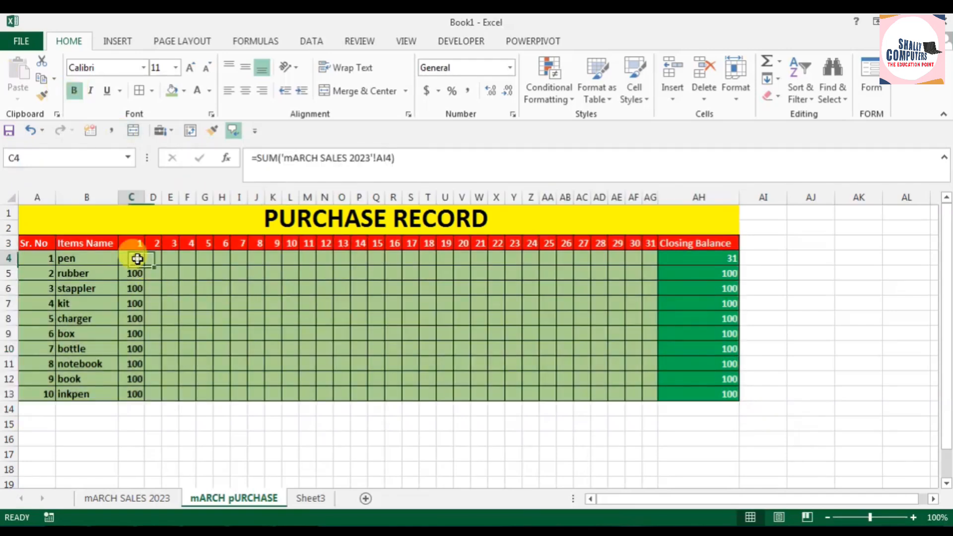
{"action": "left_click", "coordinate": [149, 501]}
{"action": "left_click", "coordinate": [248, 260]}
{"action": "left_click", "coordinate": [372, 260]}
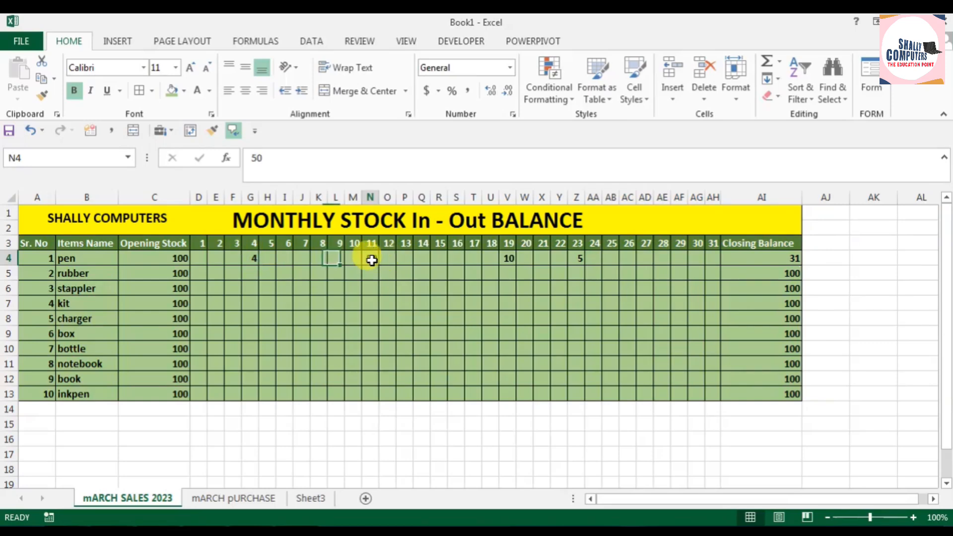
{"action": "left_click", "coordinate": [510, 262]}
{"action": "left_click", "coordinate": [576, 259]}
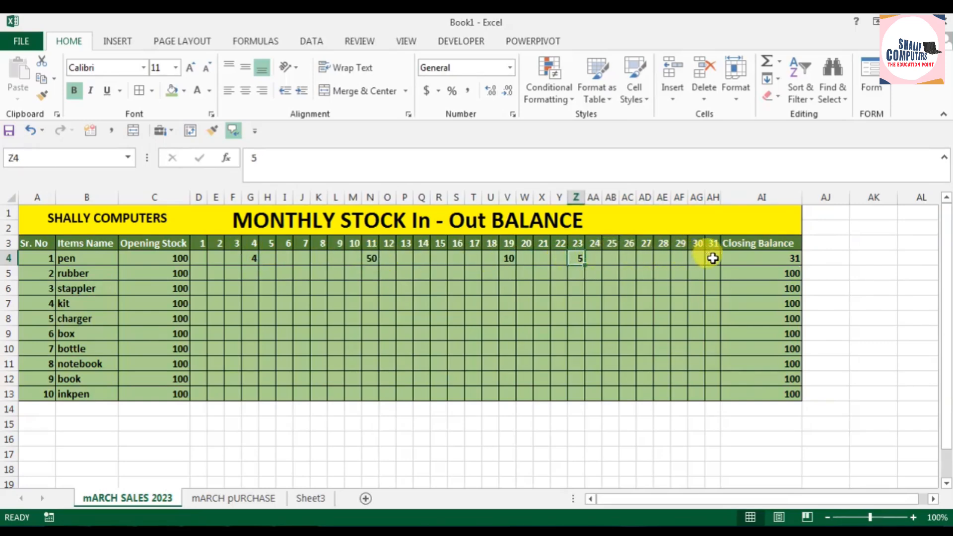
Step: On the mARCH pURCHASE sheet, enter pen purchases of 50 for day 28 and 50 for day 29, and check the closing balance
{"action": "left_click", "coordinate": [216, 498]}
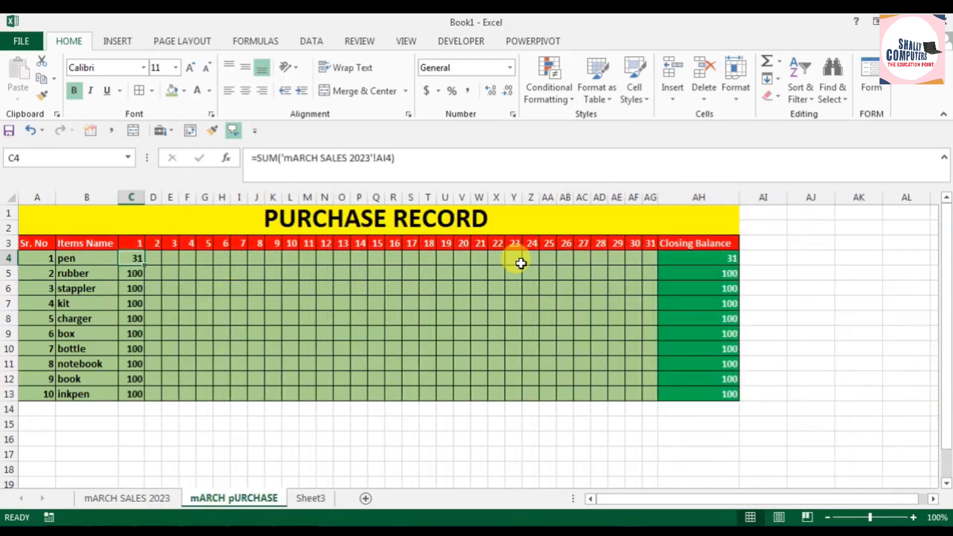
{"action": "left_click", "coordinate": [548, 258]}
{"action": "left_click", "coordinate": [571, 256]}
{"action": "left_click", "coordinate": [583, 257]}
{"action": "left_click", "coordinate": [595, 256]}
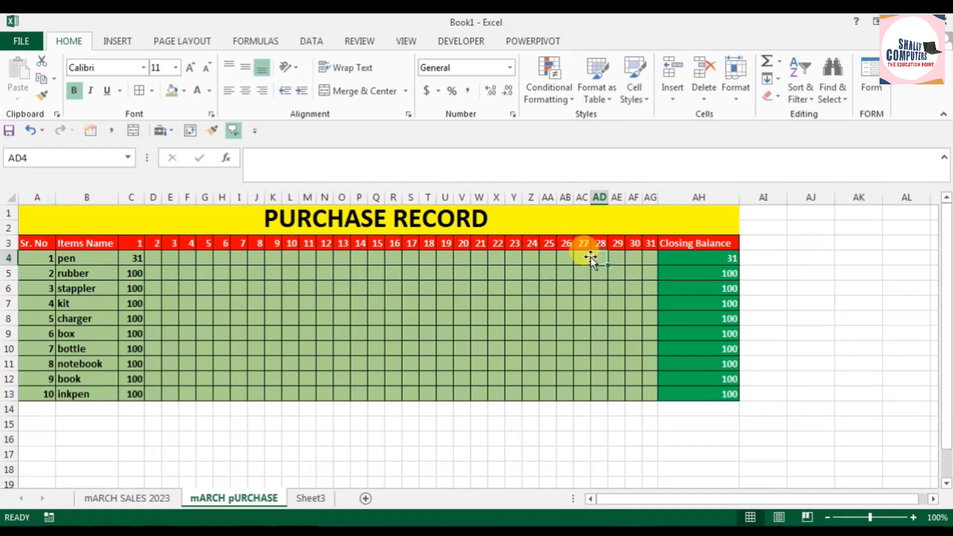
{"action": "type", "text": "50"}
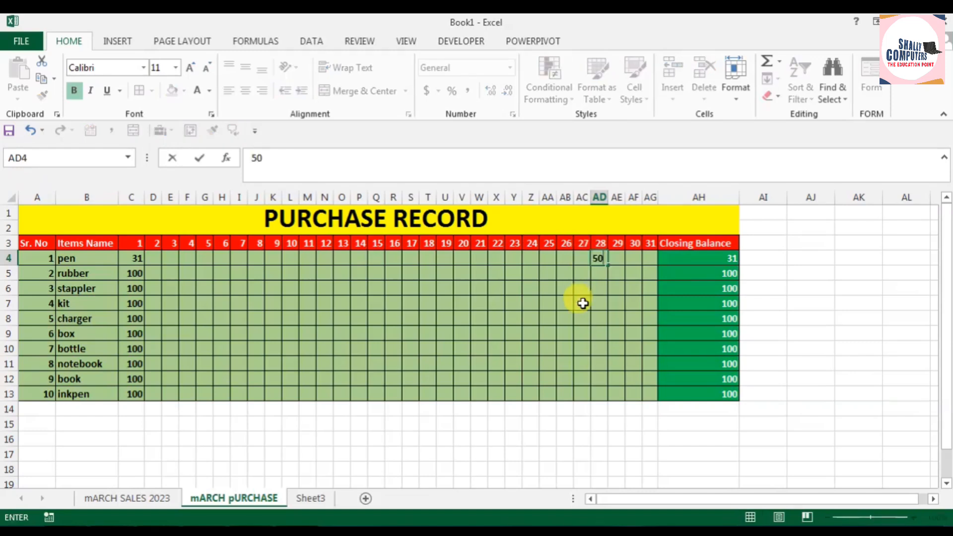
{"action": "key", "text": "Return"}
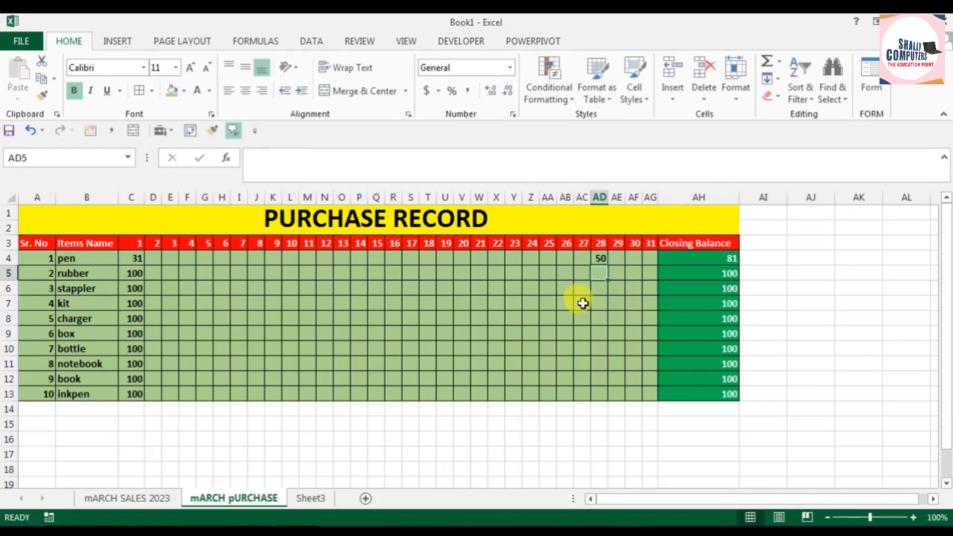
{"action": "left_click", "coordinate": [700, 257]}
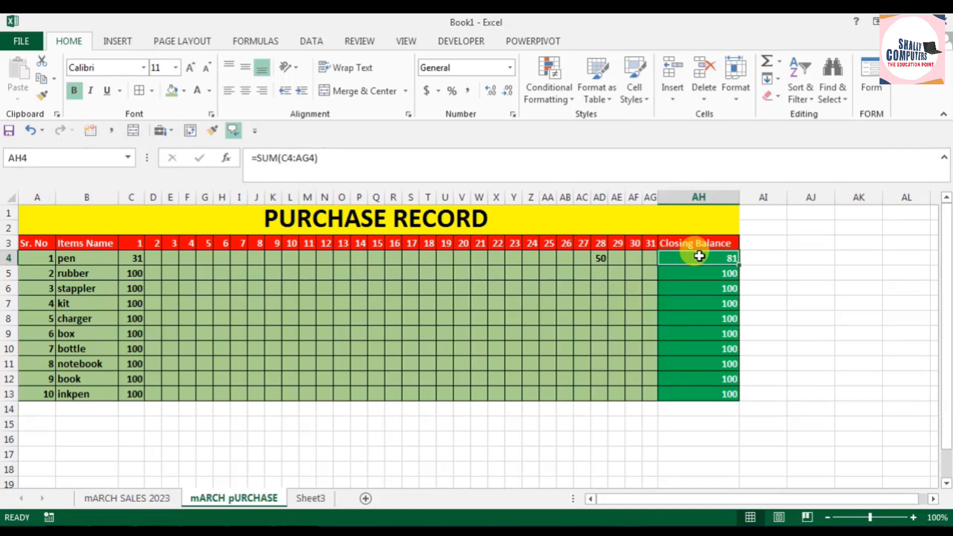
{"action": "left_click", "coordinate": [618, 259]}
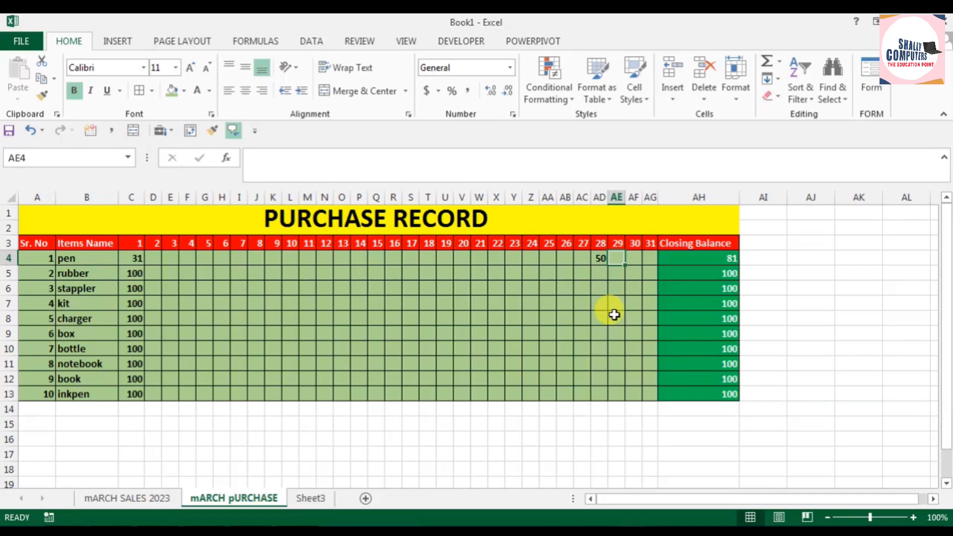
{"action": "type", "text": "50"}
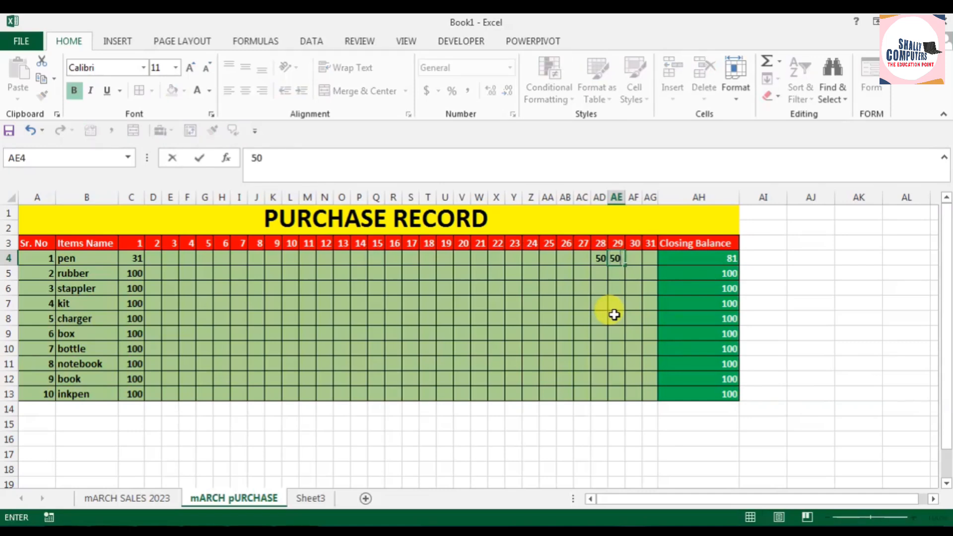
{"action": "key", "text": "Return"}
{"action": "left_click", "coordinate": [716, 255]}
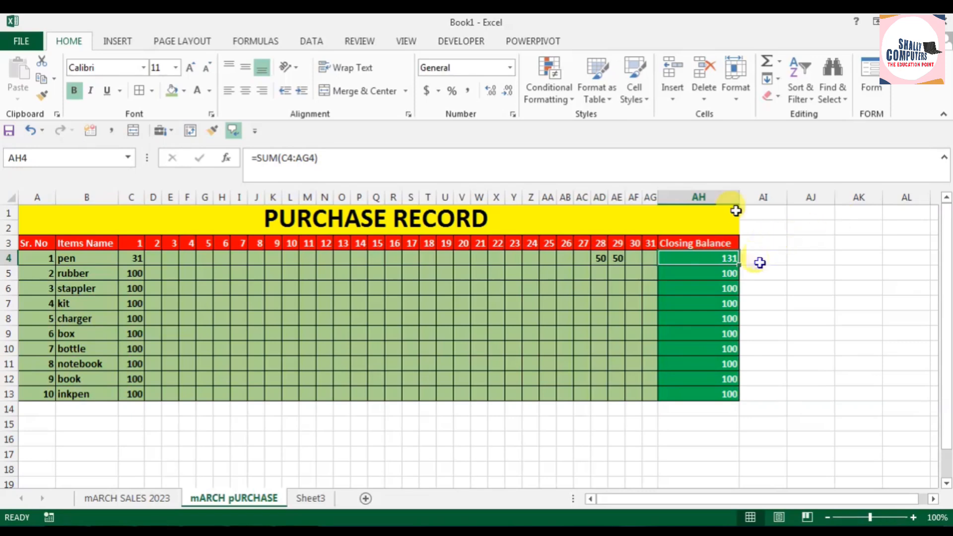
Step: Rename Sheet3 as "Total Purchase - sales"
{"action": "right_click", "coordinate": [311, 497]}
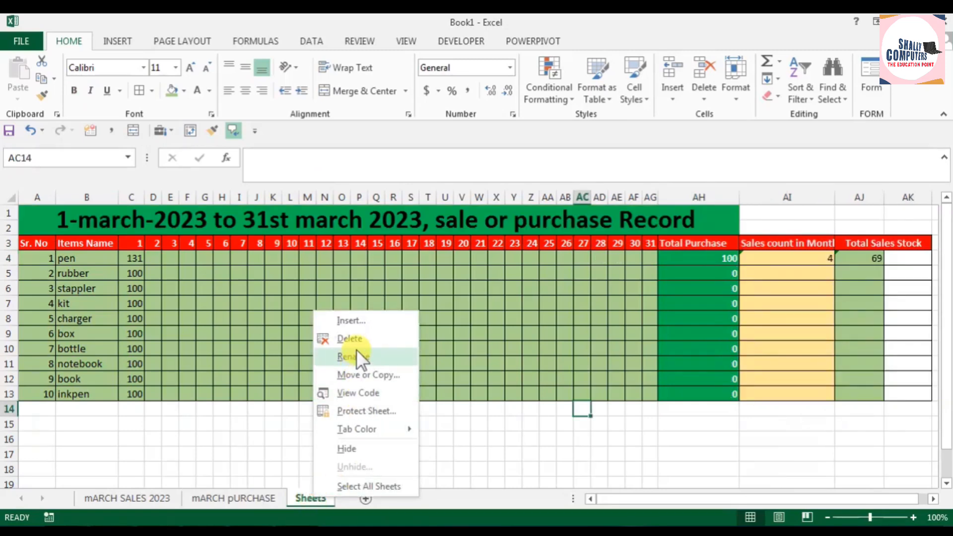
{"action": "left_click", "coordinate": [357, 357]}
{"action": "type", "text": "Total"}
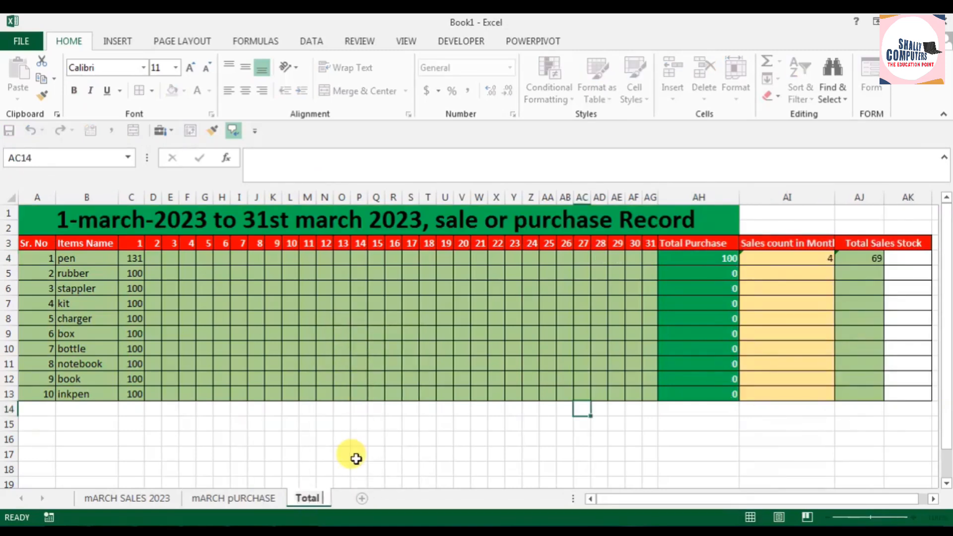
{"action": "type", "text": " Purcha"}
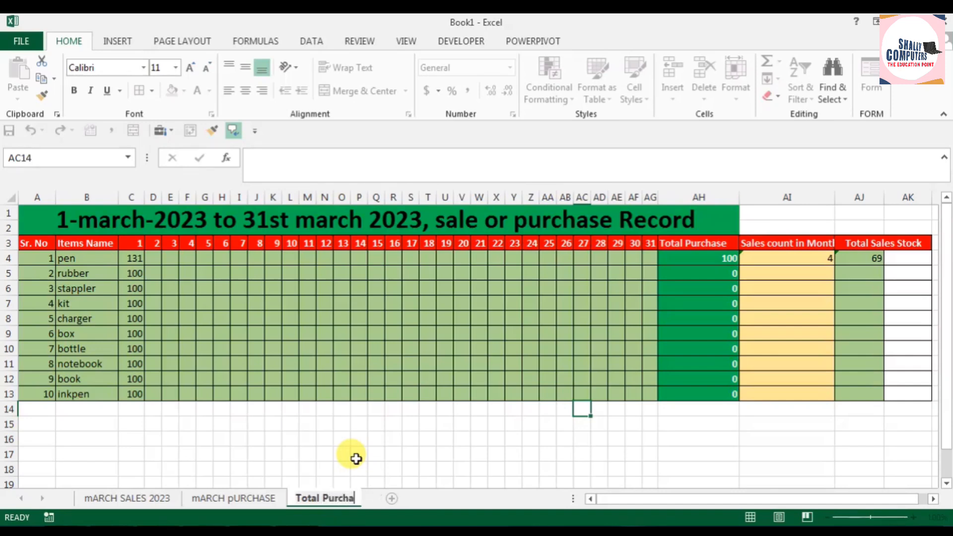
{"action": "type", "text": "se - sales"}
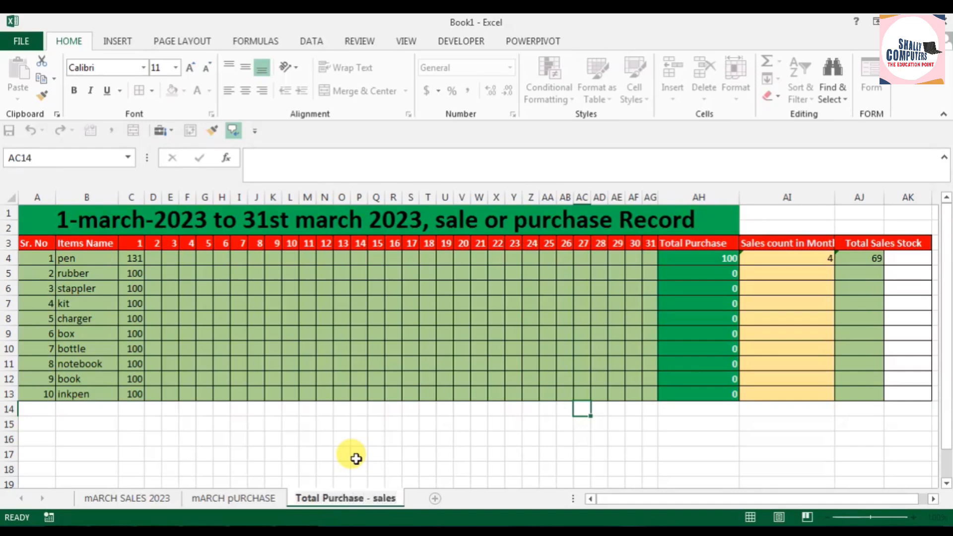
{"action": "left_click", "coordinate": [426, 409]}
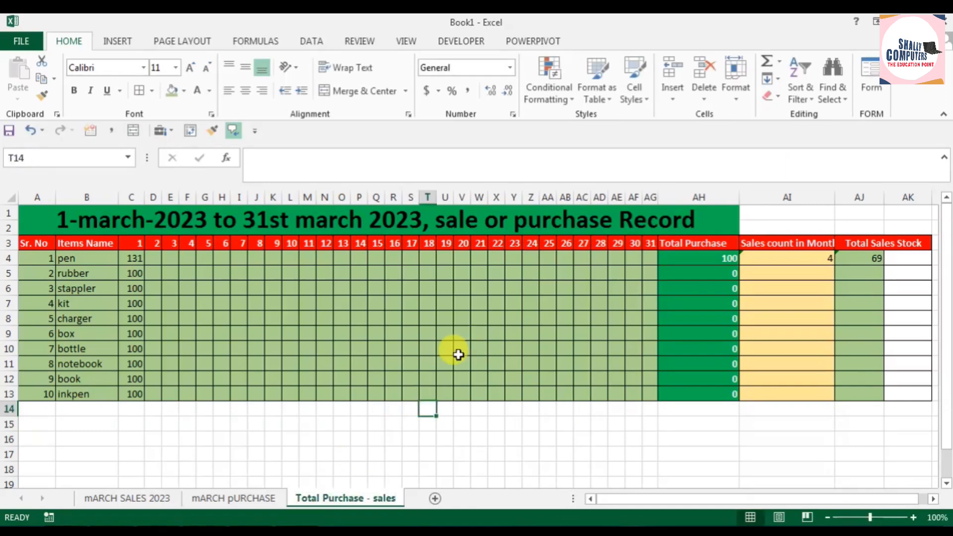
Step: Bold the item rows 4 to 13 across the table on the Total Purchase - sales sheet
{"action": "left_click", "coordinate": [233, 498]}
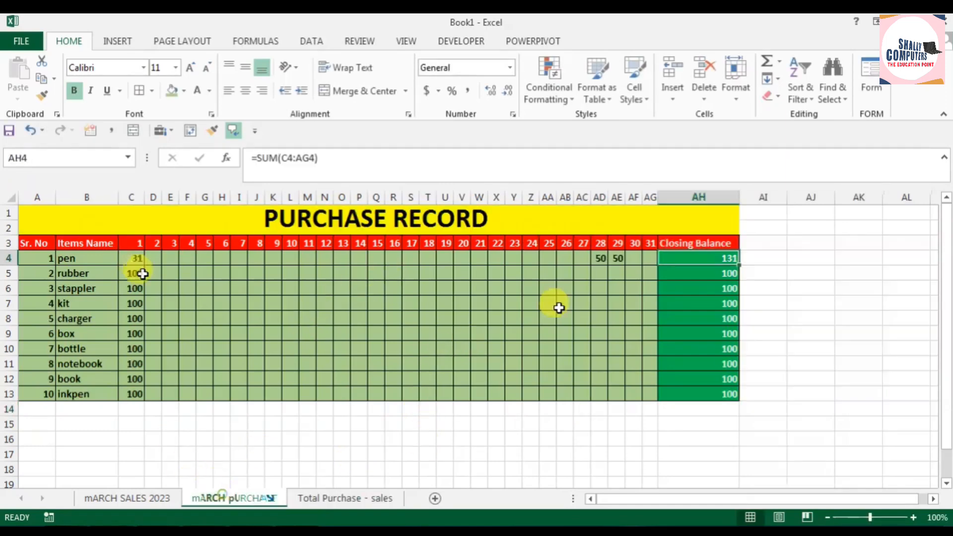
{"action": "left_click", "coordinate": [325, 498]}
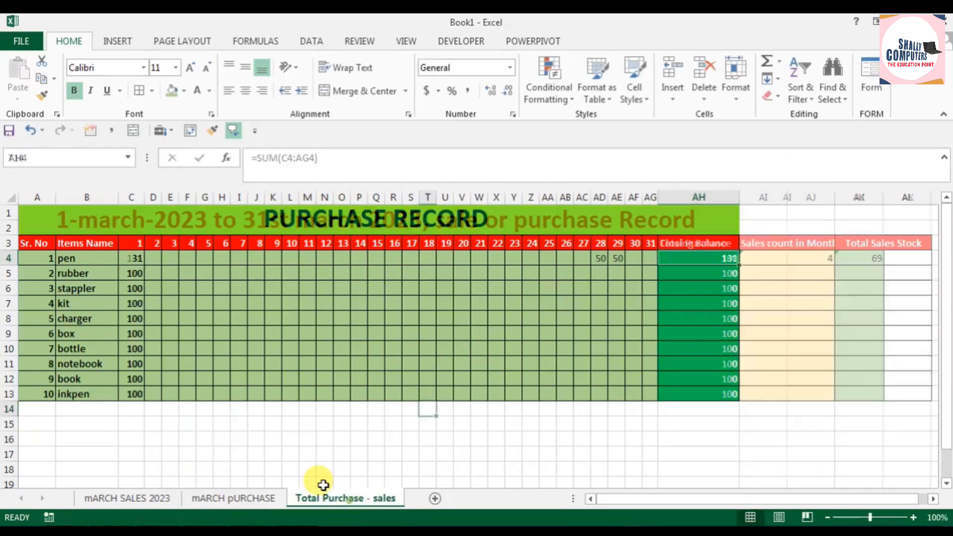
{"action": "left_click", "coordinate": [130, 259]}
{"action": "left_click_drag", "start_coordinate": [30, 258], "coordinate": [889, 395]}
{"action": "left_click", "coordinate": [74, 91]}
{"action": "left_click", "coordinate": [256, 318]}
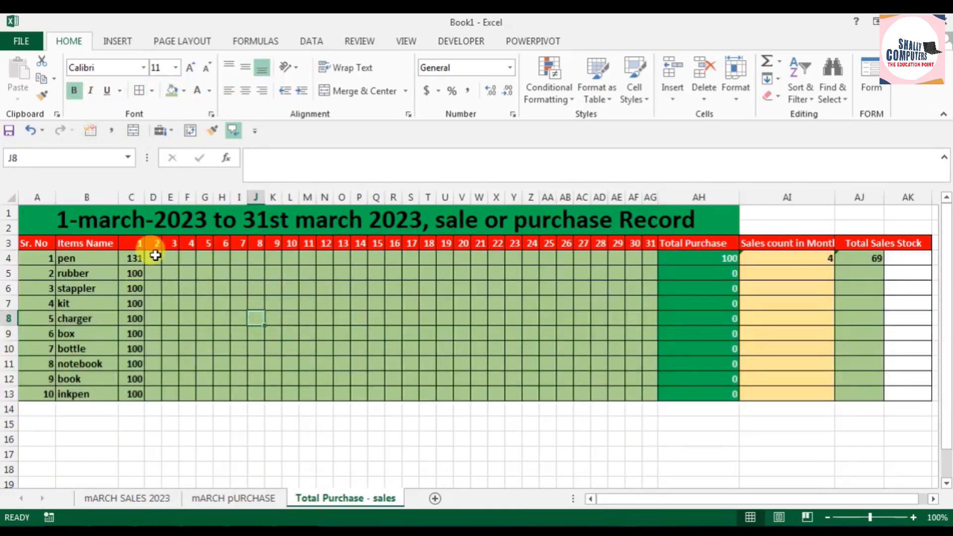
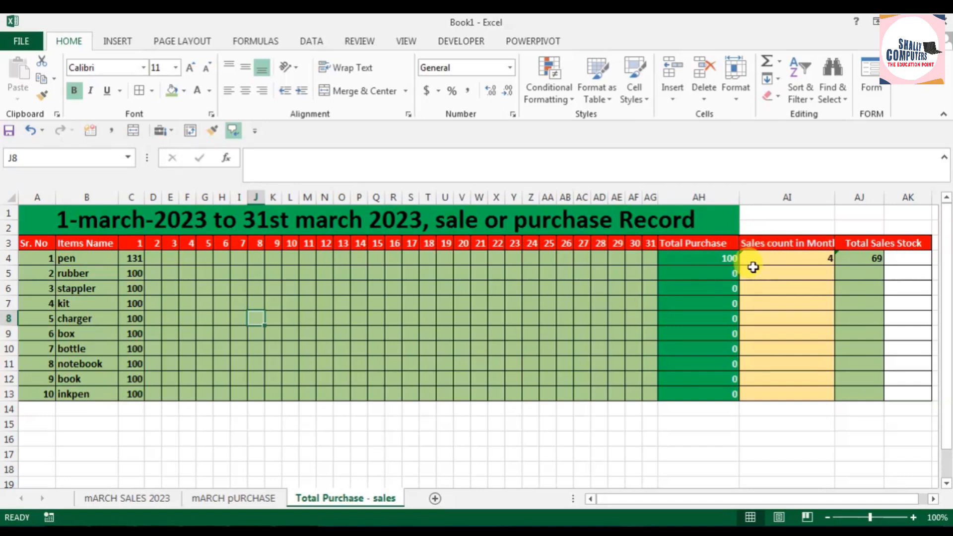
Step: Check the pen's Total Purchase and Sales count in Month formulas against its entries on the mARCH pURCHASE and mARCH SALES 2023 sheets
{"action": "left_click", "coordinate": [709, 258]}
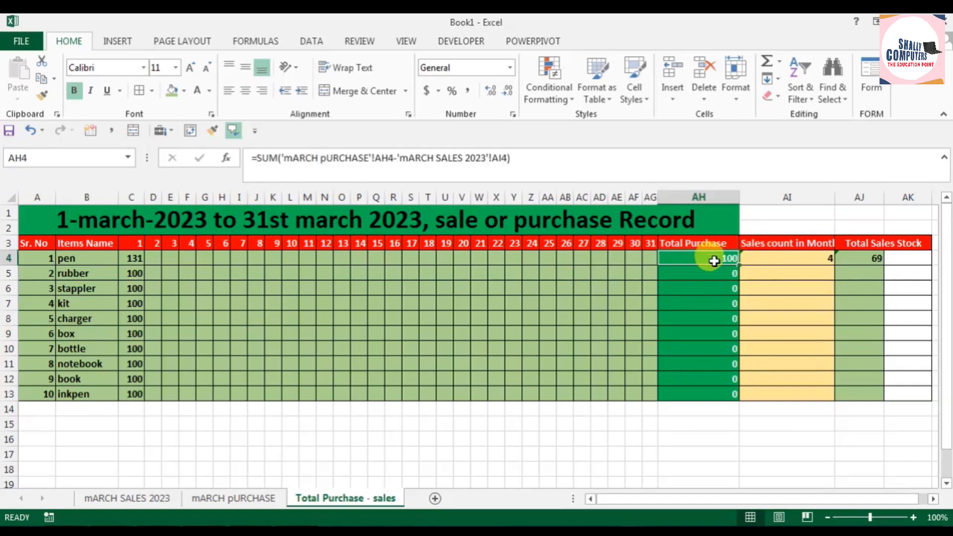
{"action": "left_click", "coordinate": [217, 496]}
{"action": "left_click", "coordinate": [616, 257]}
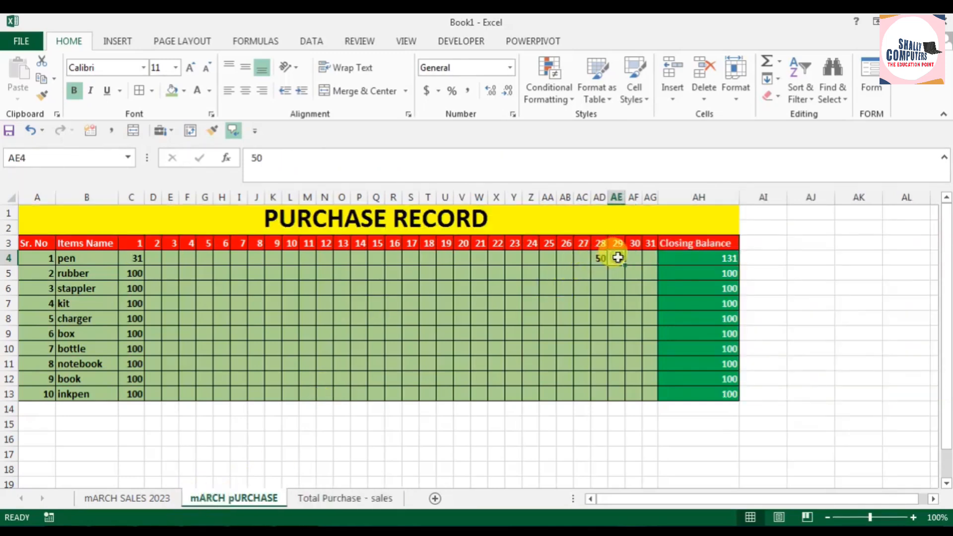
{"action": "left_click", "coordinate": [335, 497]}
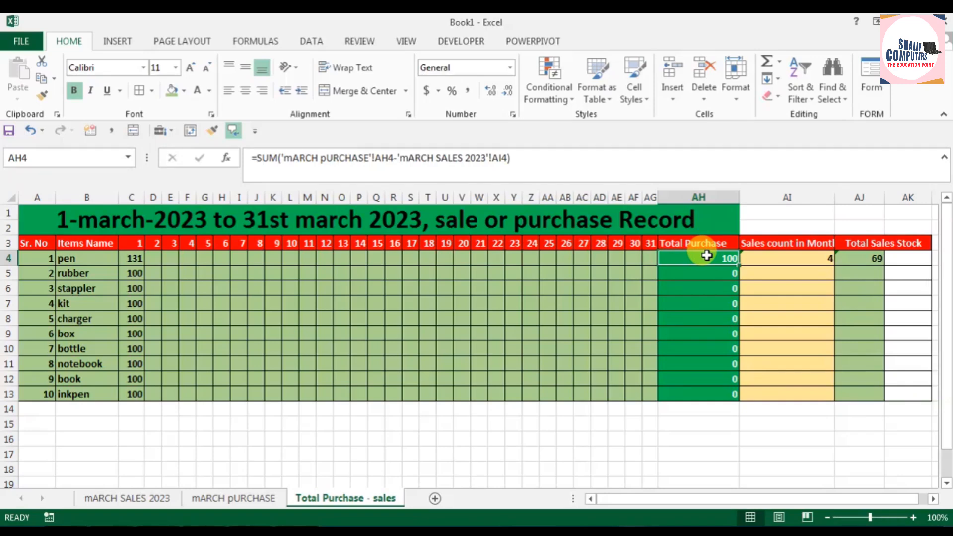
{"action": "left_click", "coordinate": [818, 265]}
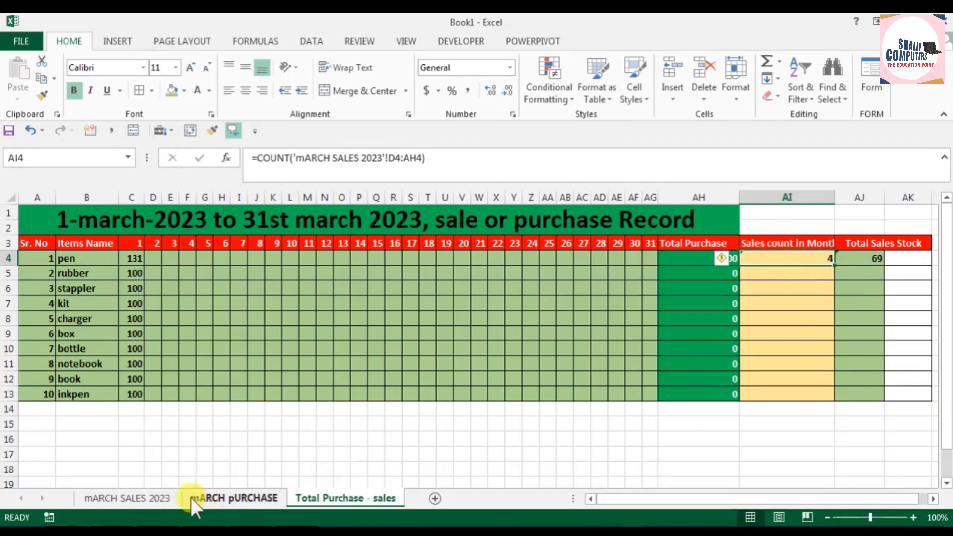
{"action": "left_click", "coordinate": [145, 497]}
{"action": "left_click", "coordinate": [253, 257]}
{"action": "left_click", "coordinate": [373, 257]}
{"action": "left_click", "coordinate": [504, 255]}
{"action": "left_click", "coordinate": [577, 258]}
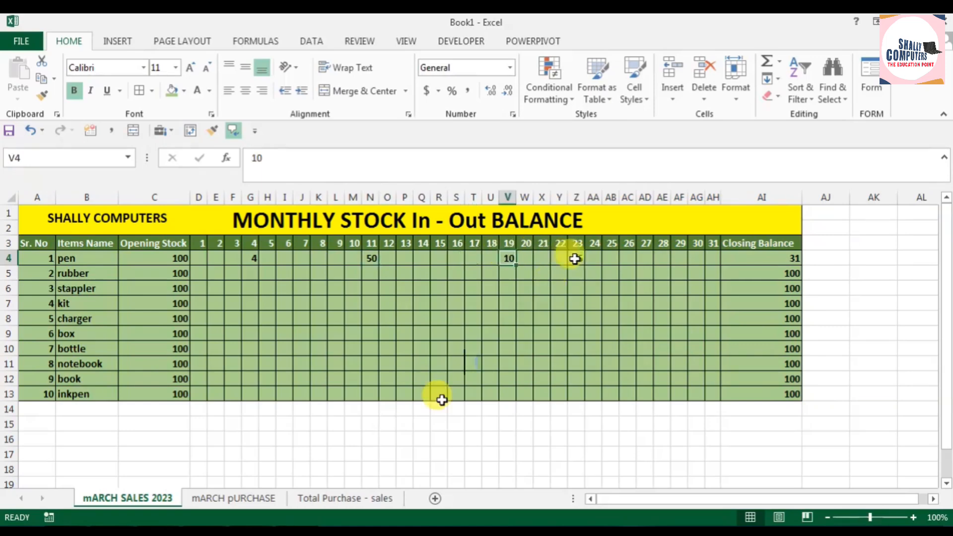
{"action": "left_click", "coordinate": [375, 498]}
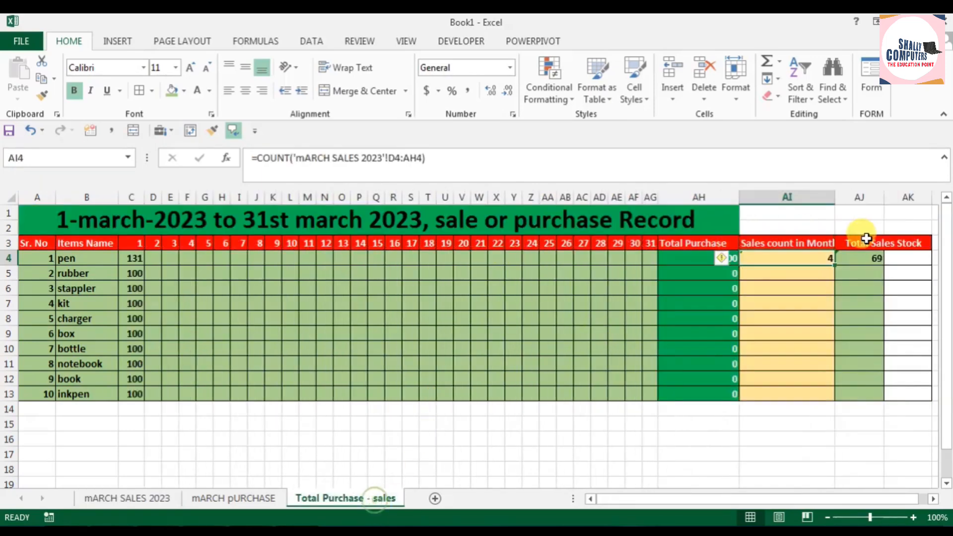
Step: Ignore the formula error flagged on the pen's Total Sales Stock cell on the Total Purchase - sales sheet
{"action": "left_click", "coordinate": [873, 259]}
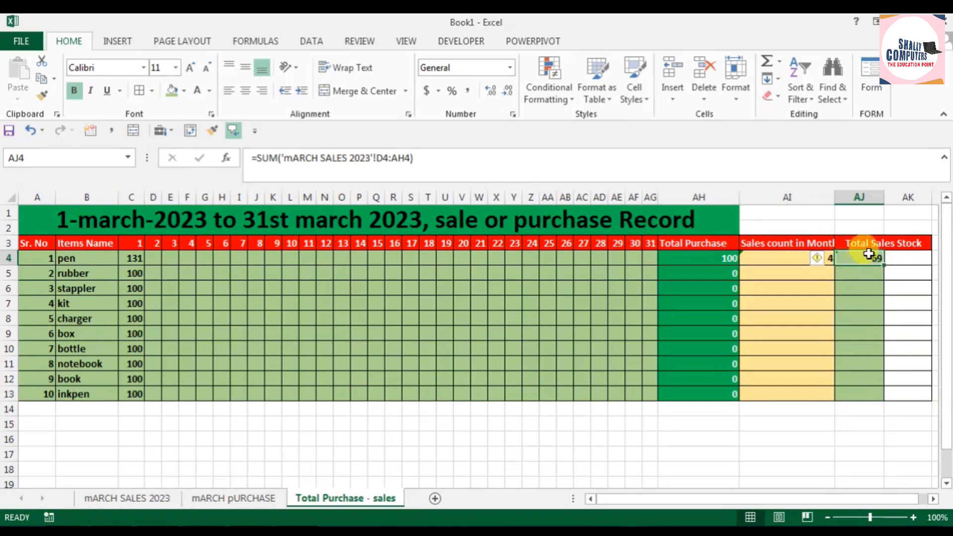
{"action": "right_click", "coordinate": [870, 257]}
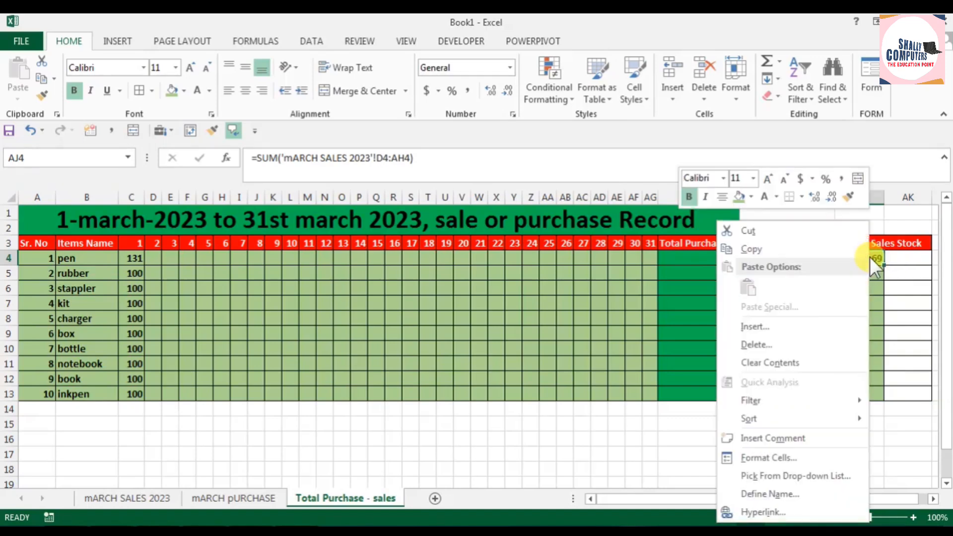
{"action": "left_click", "coordinate": [870, 263]}
{"action": "left_click", "coordinate": [829, 256]}
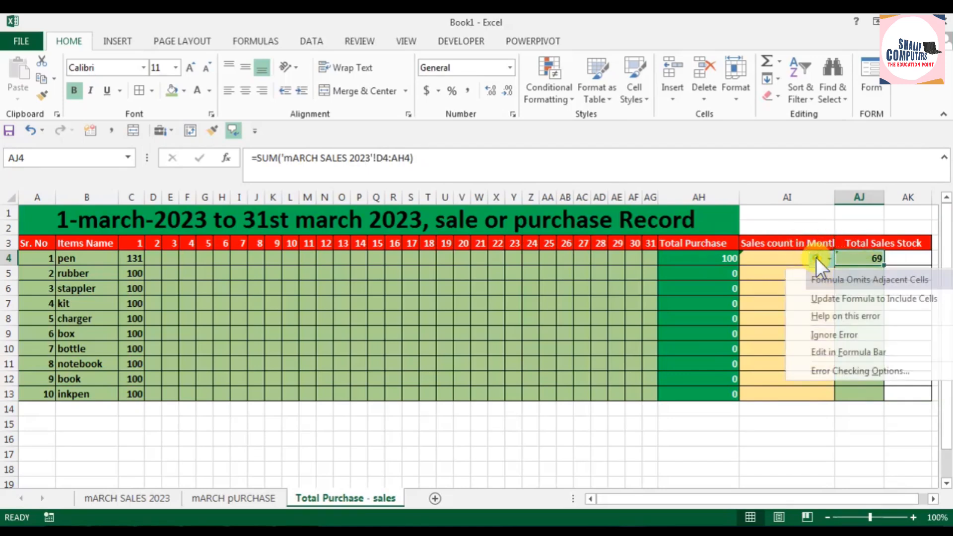
{"action": "left_click", "coordinate": [850, 332]}
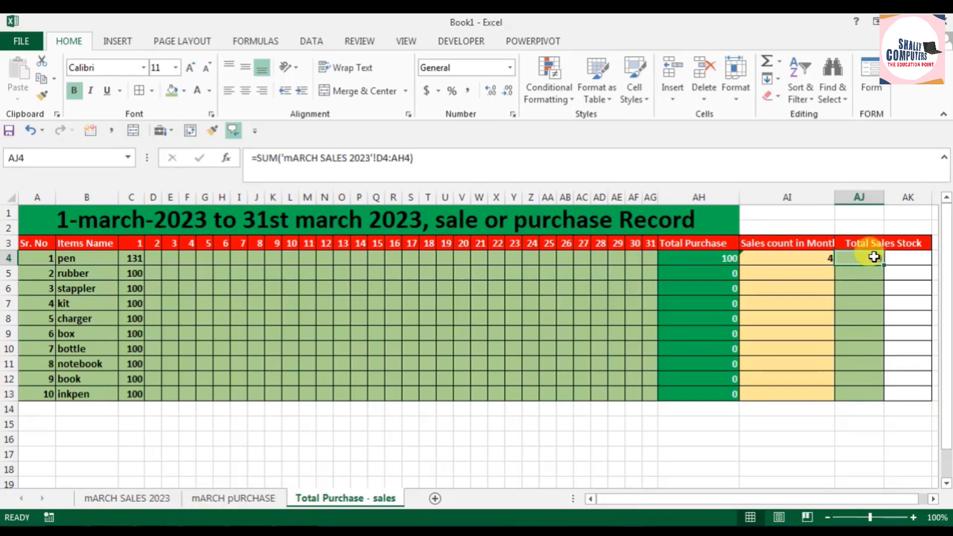
Step: On the mARCH SALES 2023 sheet, review the pen's sales, enter 1 for day 25, and check the pen's row on the summary sheet
{"action": "left_click", "coordinate": [161, 499]}
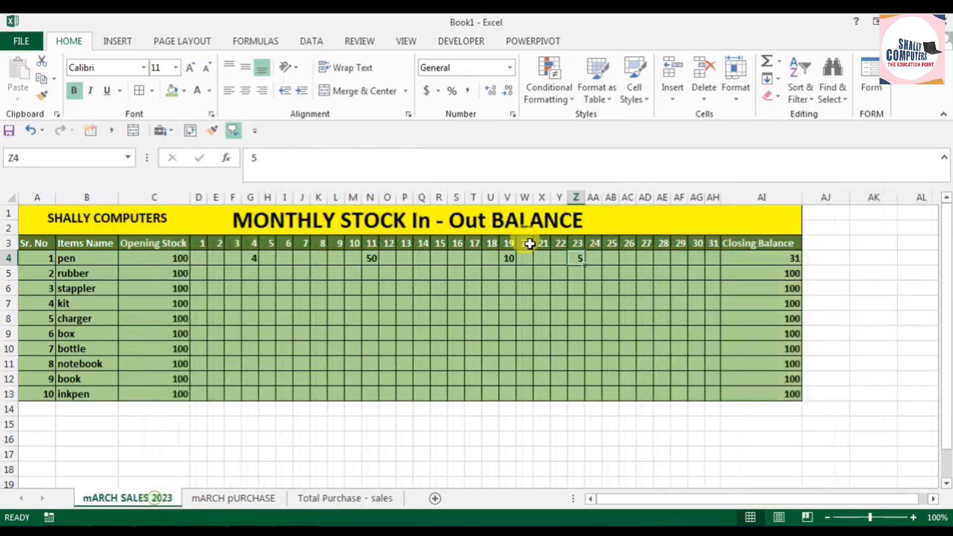
{"action": "left_click", "coordinate": [362, 259]}
{"action": "left_click", "coordinate": [505, 256]}
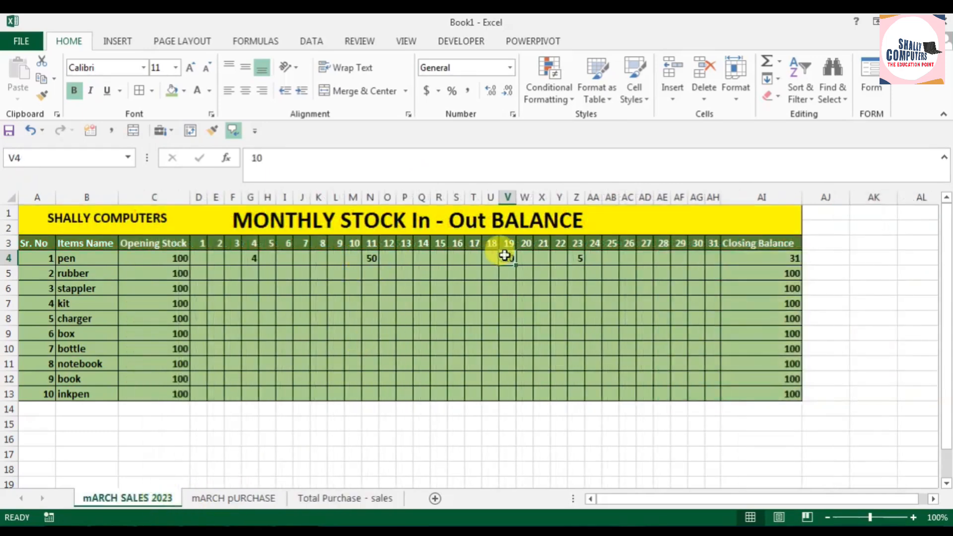
{"action": "left_click", "coordinate": [578, 257]}
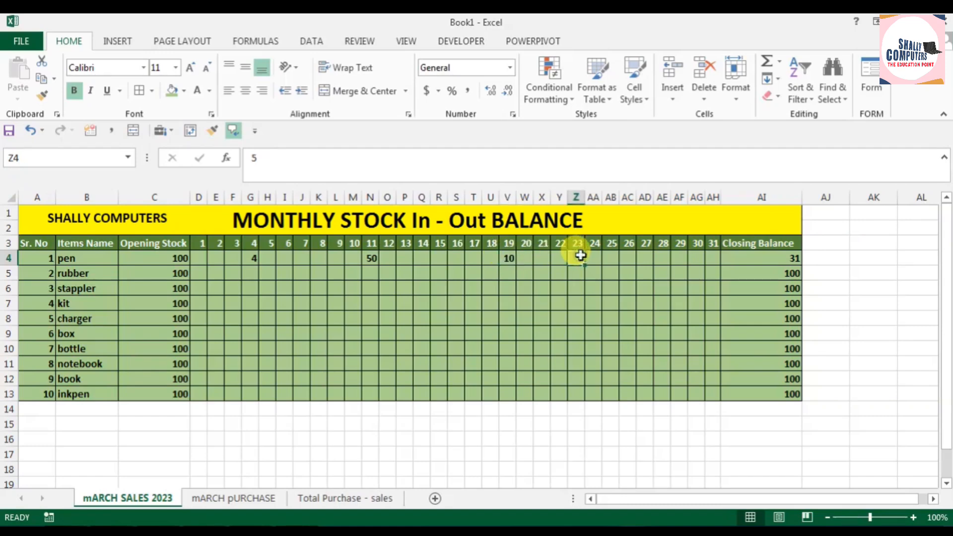
{"action": "left_click", "coordinate": [254, 263]}
{"action": "left_click", "coordinate": [624, 257]}
{"action": "left_click", "coordinate": [612, 258]}
{"action": "type", "text": "1"}
{"action": "key", "text": "Return"}
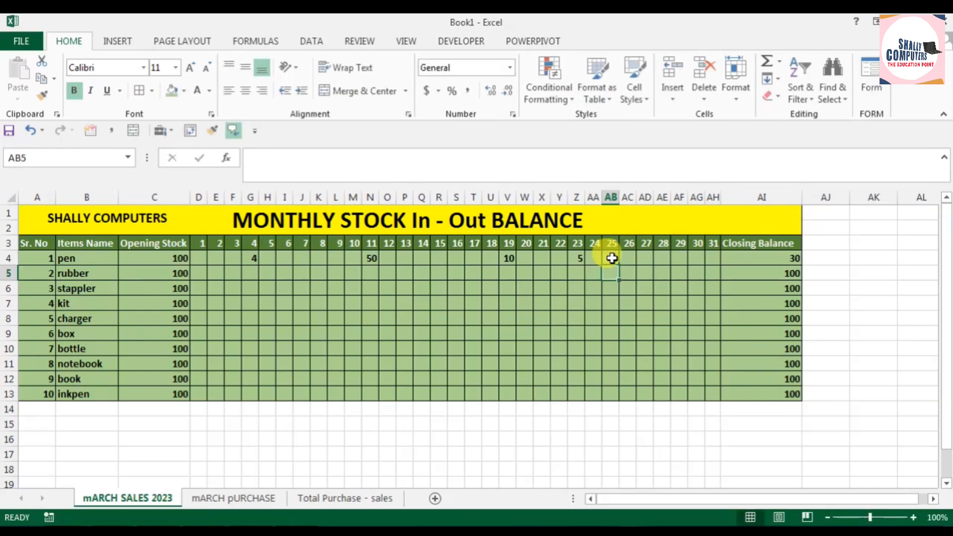
{"action": "left_click", "coordinate": [384, 498]}
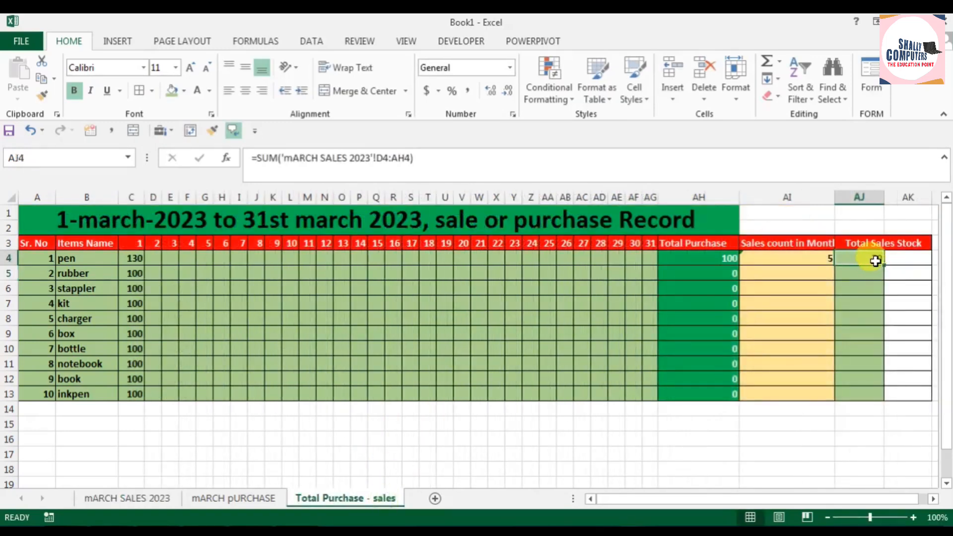
Step: On the mARCH SALES 2023 sheet, enter rubber sales of 5 for day 5, 9 for day 10, 20 for day 17 and 30 for day 26
{"action": "left_click", "coordinate": [144, 499]}
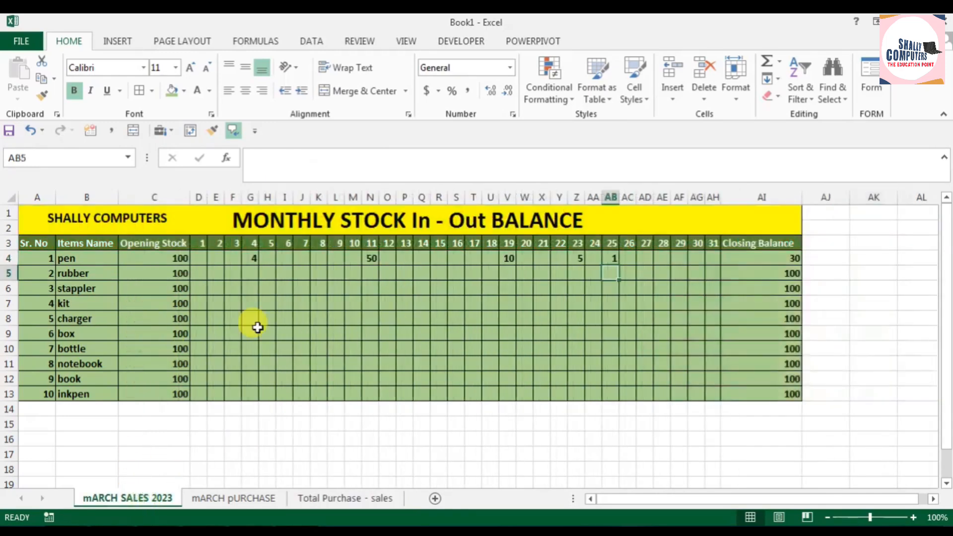
{"action": "scroll", "coordinate": [278, 327], "scroll_direction": "up", "scroll_amount": 1}
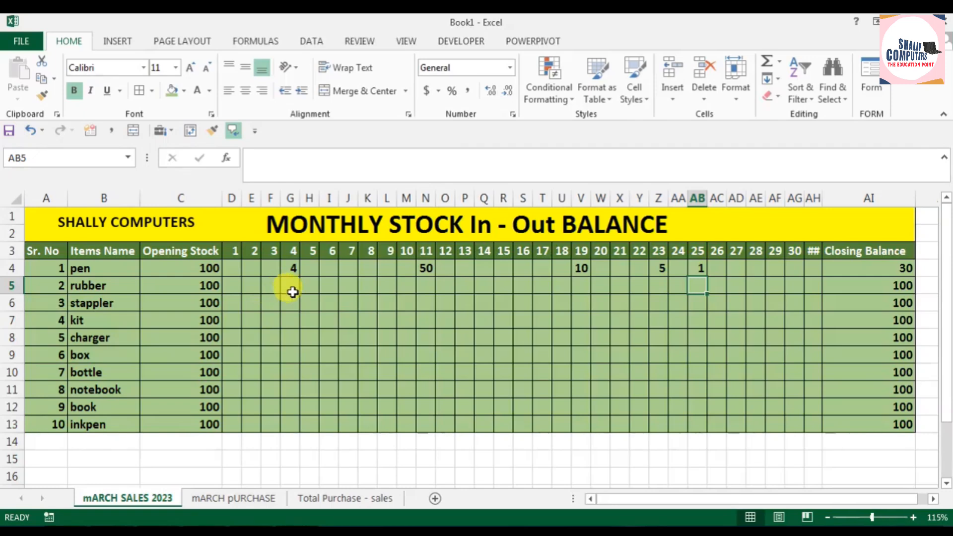
{"action": "left_click", "coordinate": [293, 292]}
{"action": "left_click", "coordinate": [308, 286]}
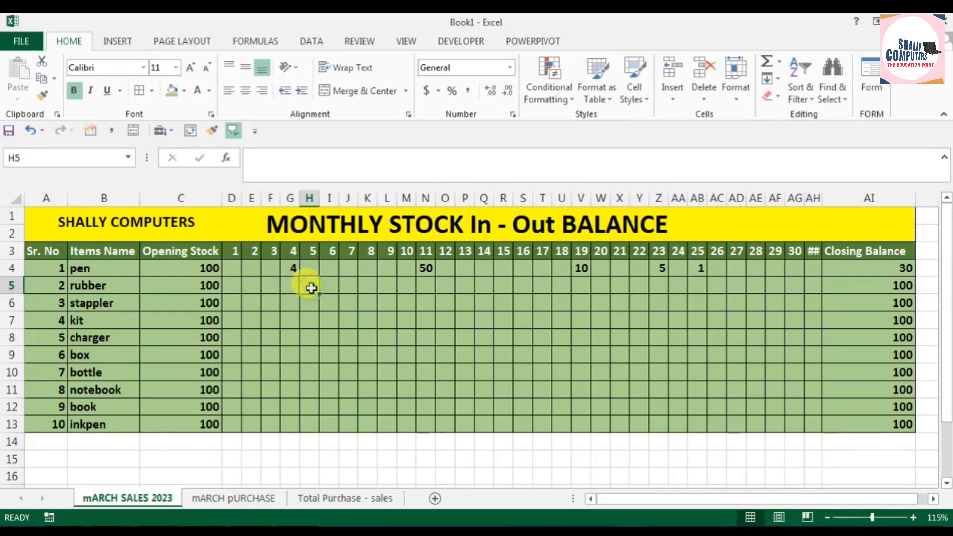
{"action": "type", "text": "5"}
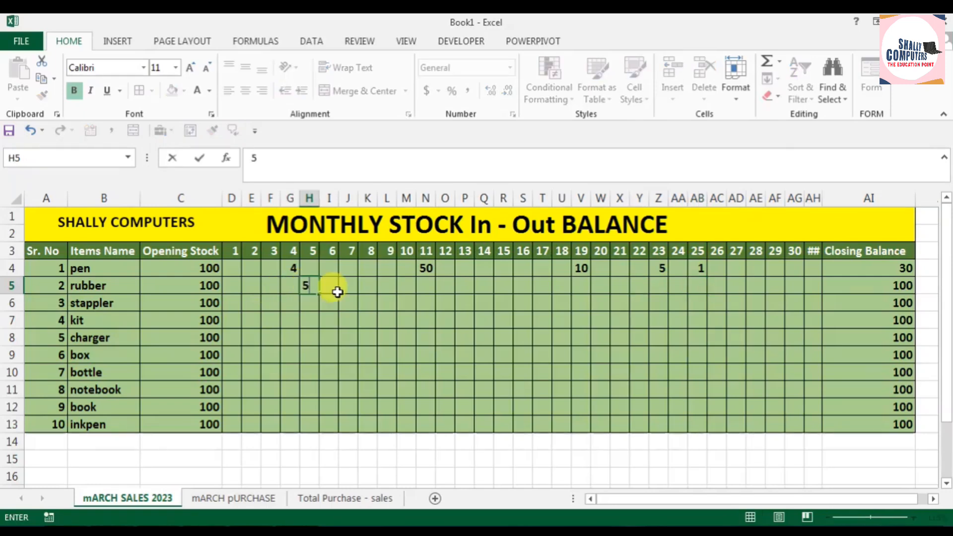
{"action": "left_click", "coordinate": [404, 286]}
{"action": "type", "text": "9"}
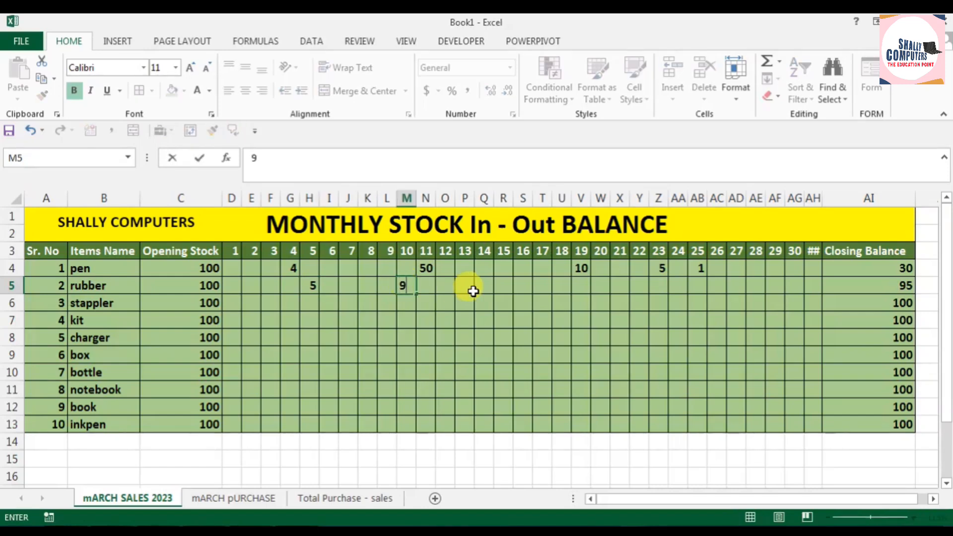
{"action": "left_click", "coordinate": [541, 286]}
{"action": "type", "text": "20"}
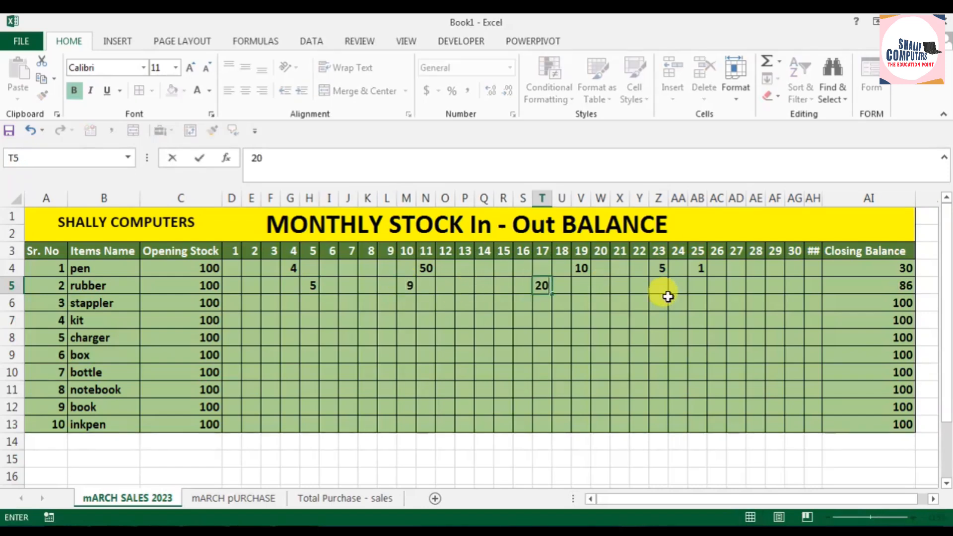
{"action": "left_click", "coordinate": [720, 289]}
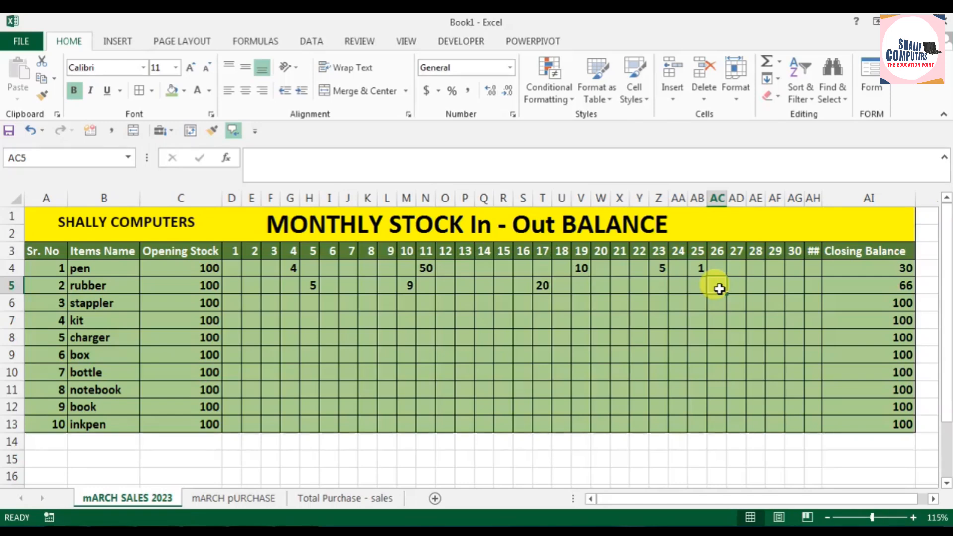
{"action": "type", "text": "30"}
{"action": "left_click", "coordinate": [731, 337]}
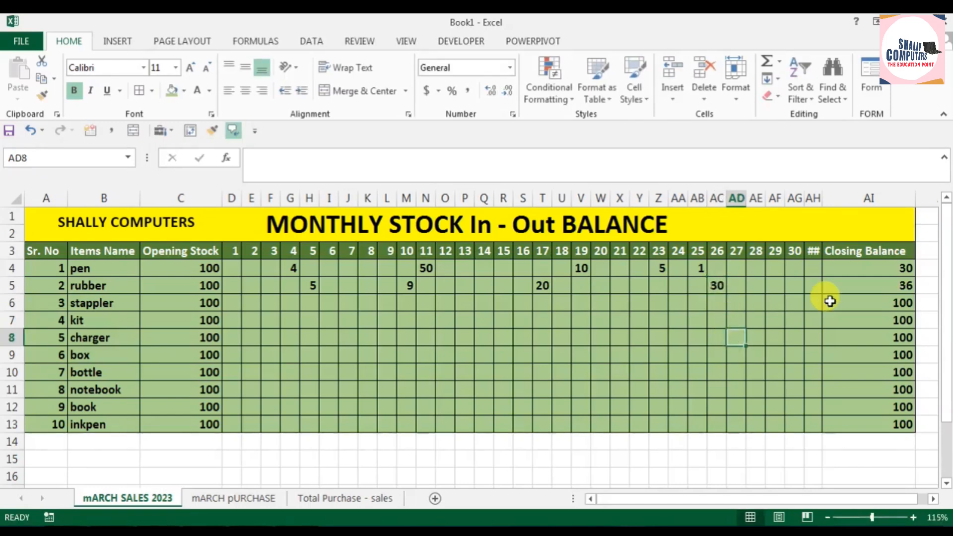
{"action": "left_click", "coordinate": [887, 286]}
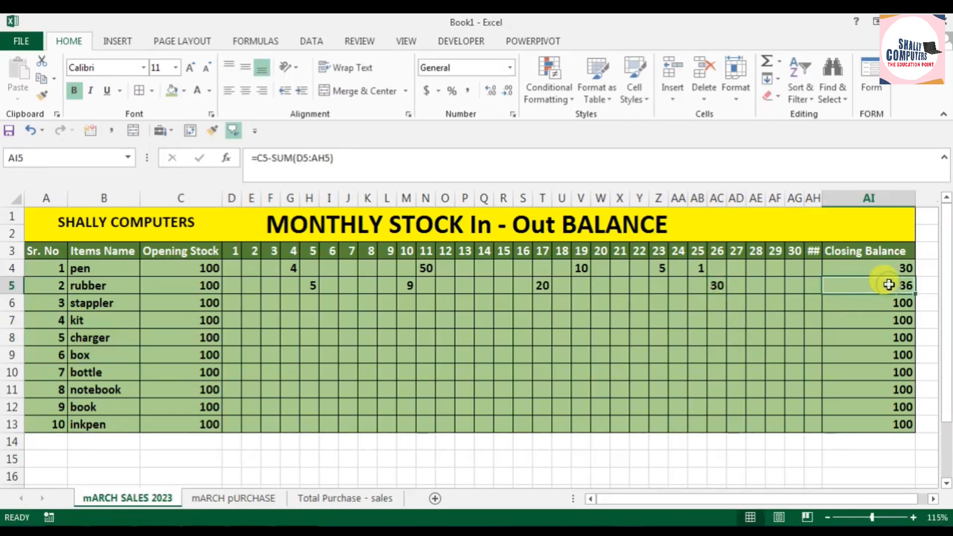
Step: On the mARCH pURCHASE sheet, enter a rubber purchase of 60 for day 26 and check its closing balance
{"action": "left_click", "coordinate": [247, 499]}
{"action": "left_click", "coordinate": [135, 272]}
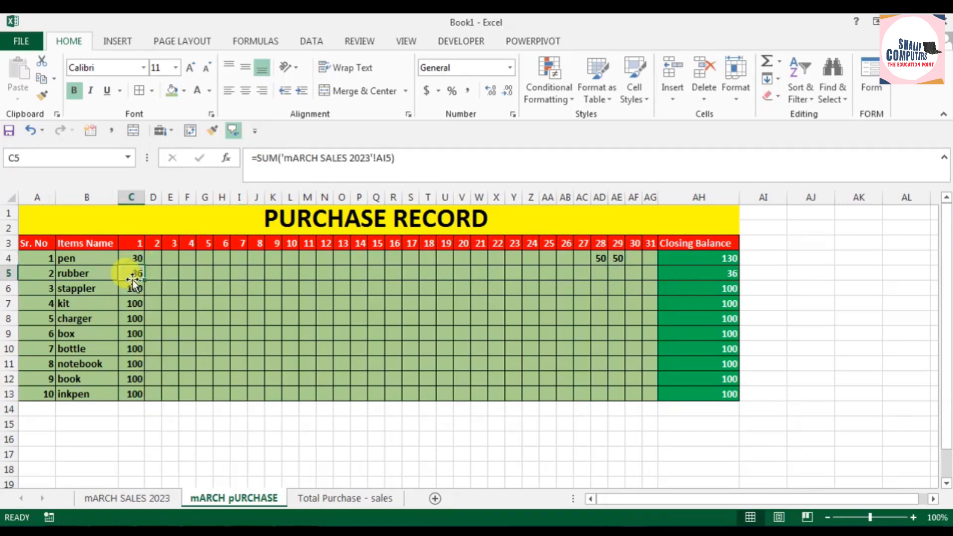
{"action": "left_click", "coordinate": [565, 273]}
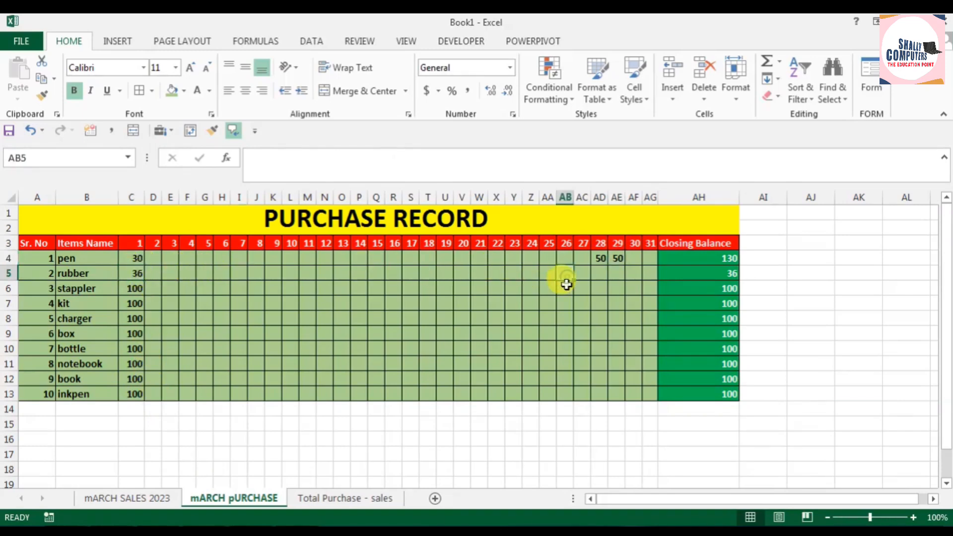
{"action": "type", "text": "60"}
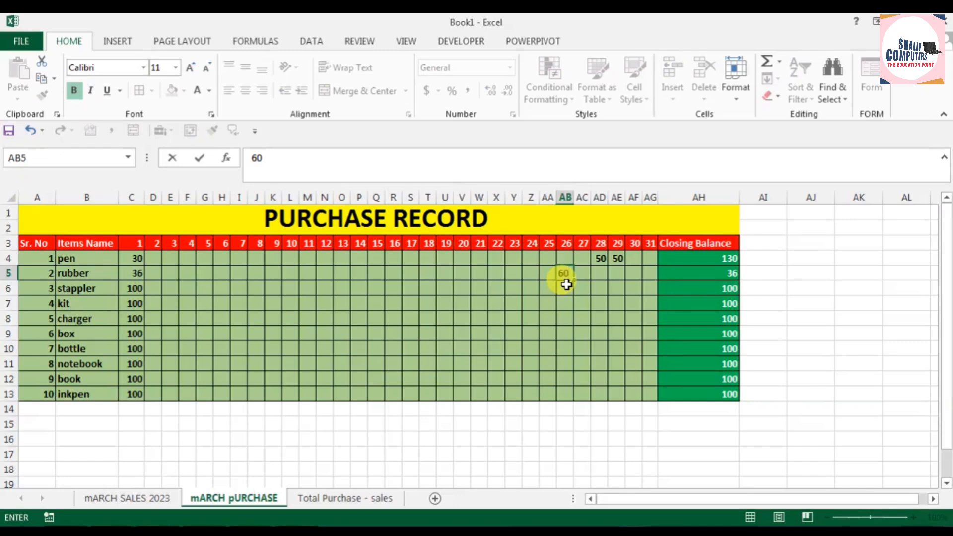
{"action": "key", "text": "Return"}
{"action": "left_click", "coordinate": [709, 274]}
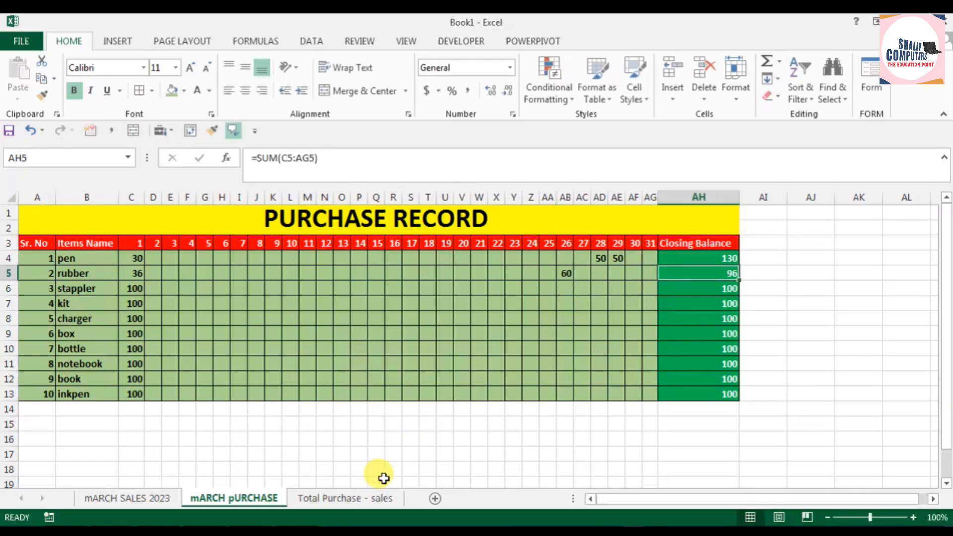
Step: On the Total Purchase - sales sheet, fill the pen's Sales count in Month and Total Sales Stock formulas down to the inkpen row
{"action": "left_click", "coordinate": [357, 499]}
{"action": "left_click", "coordinate": [135, 272]}
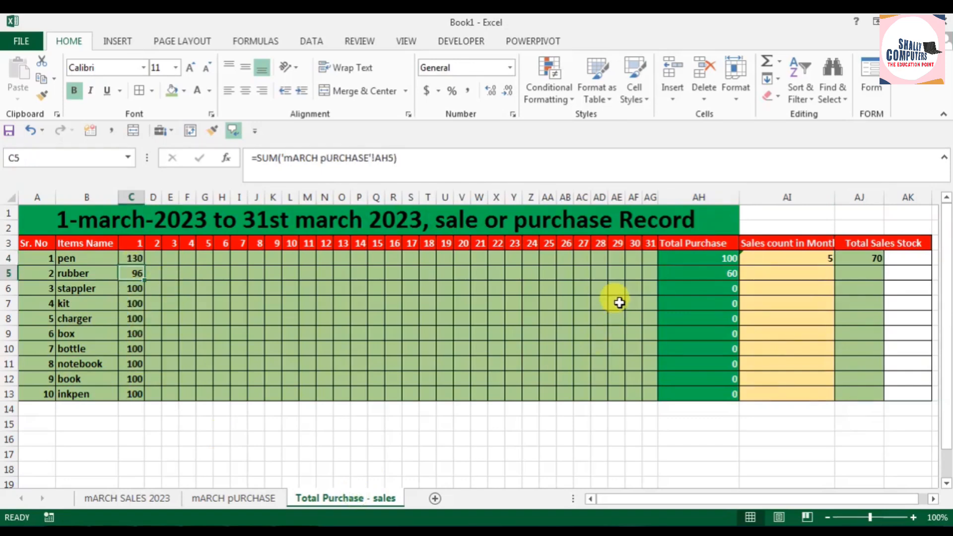
{"action": "left_click", "coordinate": [716, 273]}
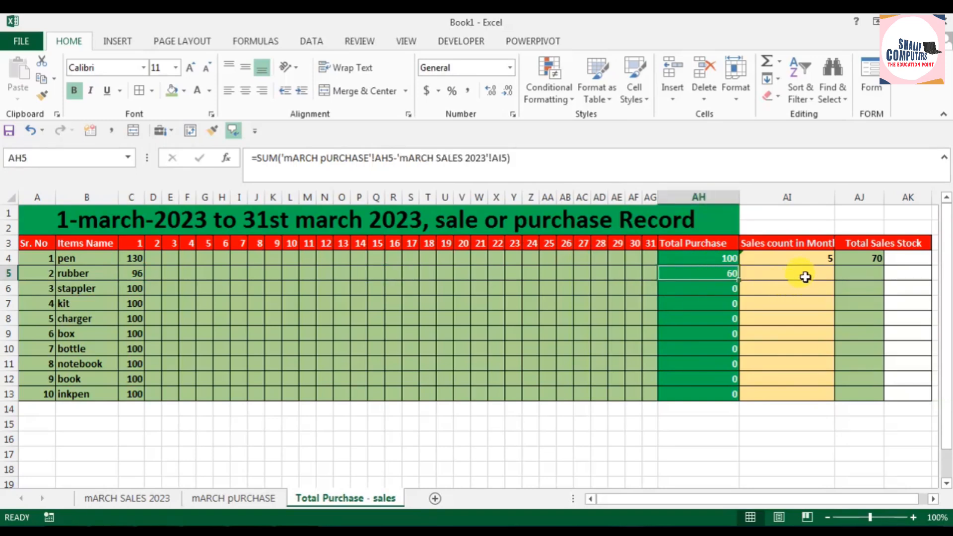
{"action": "left_click", "coordinate": [817, 259]}
{"action": "left_click_drag", "start_coordinate": [835, 265], "coordinate": [843, 395]}
{"action": "left_click", "coordinate": [879, 259]}
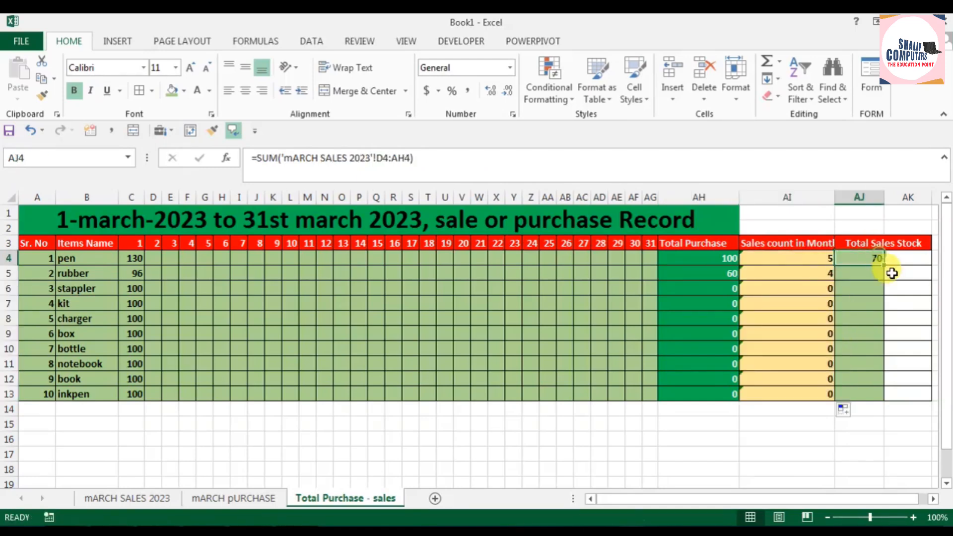
{"action": "left_click_drag", "start_coordinate": [887, 266], "coordinate": [874, 400]}
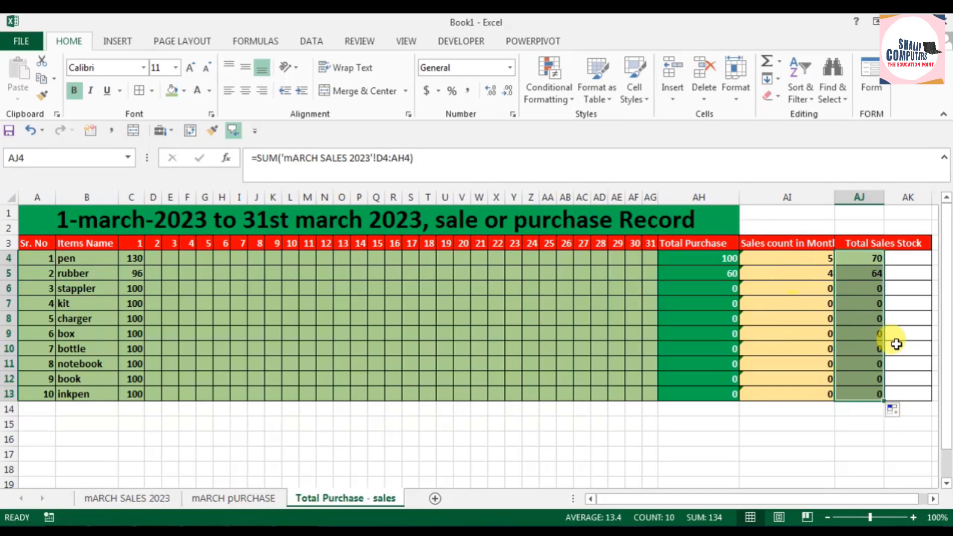
Step: On the mARCH SALES 2023 sheet, enter kit sales of 10 for day 3, 10 for day 8 and 15 for day 14
{"action": "left_click", "coordinate": [168, 499]}
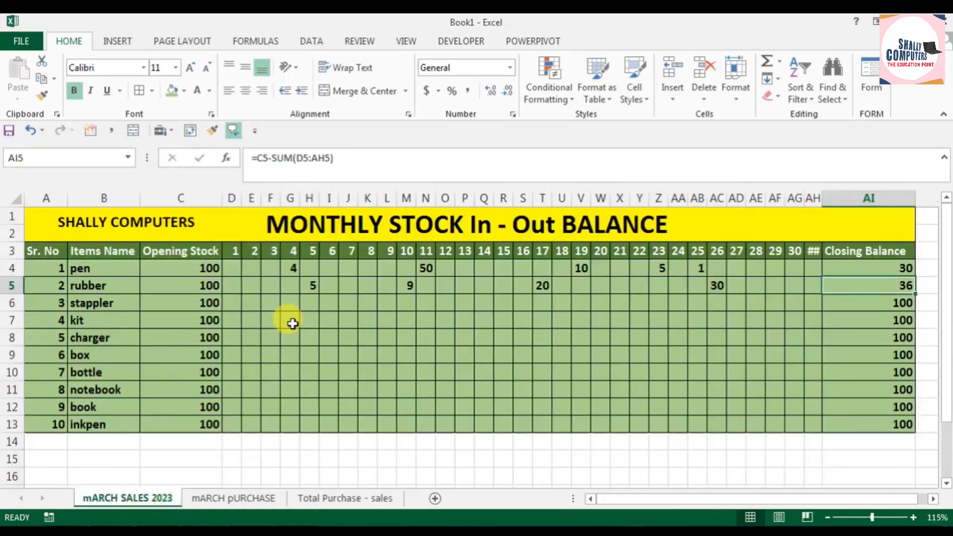
{"action": "left_click", "coordinate": [272, 324]}
{"action": "type", "text": "1"}
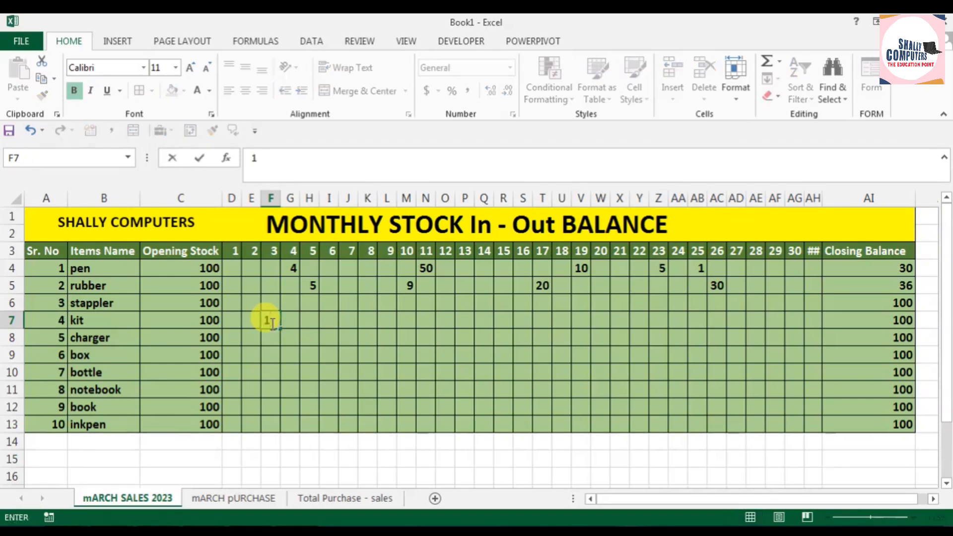
{"action": "type", "text": "0"}
{"action": "left_click", "coordinate": [367, 321]}
{"action": "type", "text": "10"}
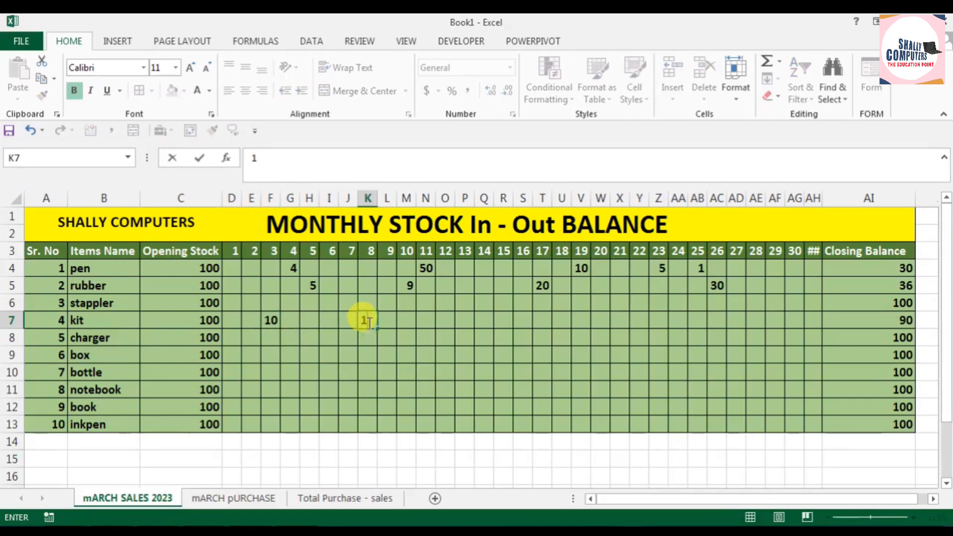
{"action": "left_click", "coordinate": [485, 324]}
{"action": "type", "text": "15"}
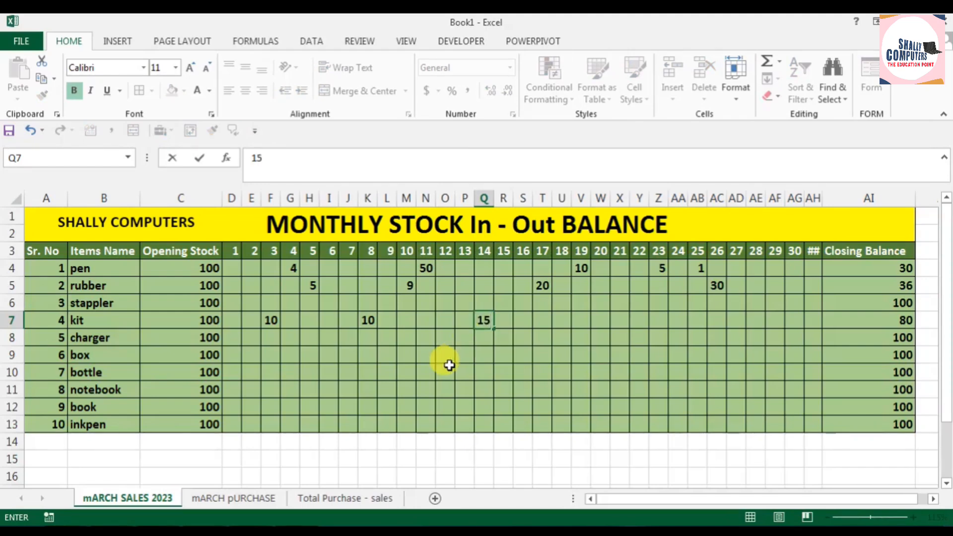
Step: Enter sales of 25 for charger on day 6, 25 for box on day 9, 50 for bottle on day 13 and 50 for notebook on day 14
{"action": "left_click", "coordinate": [325, 342]}
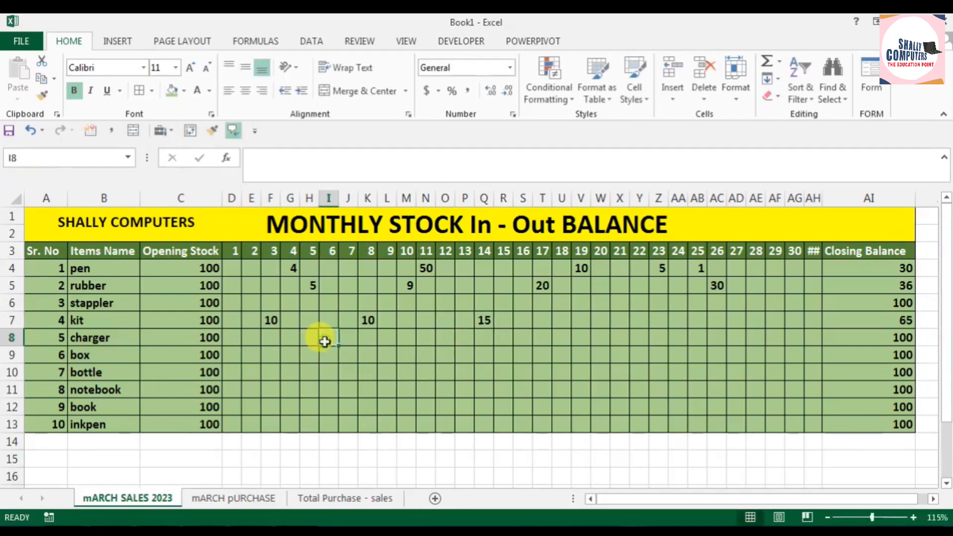
{"action": "type", "text": "25"}
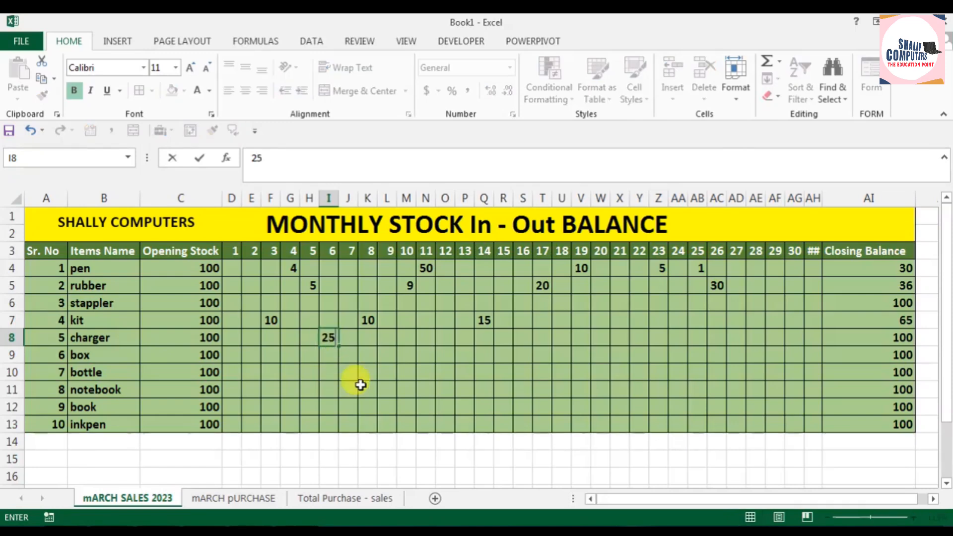
{"action": "left_click", "coordinate": [382, 357]}
{"action": "type", "text": "25"}
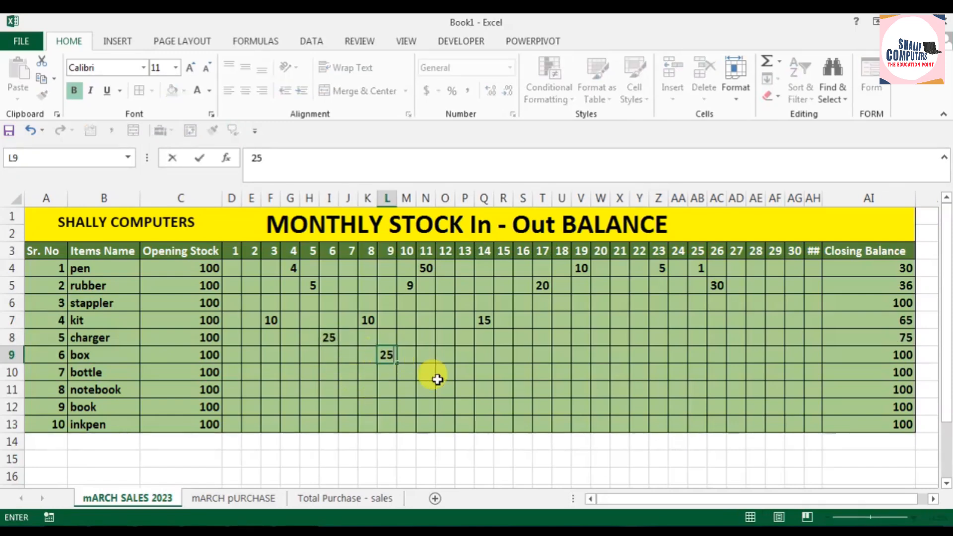
{"action": "left_click", "coordinate": [463, 373]}
{"action": "type", "text": "50"}
{"action": "left_click", "coordinate": [482, 395]}
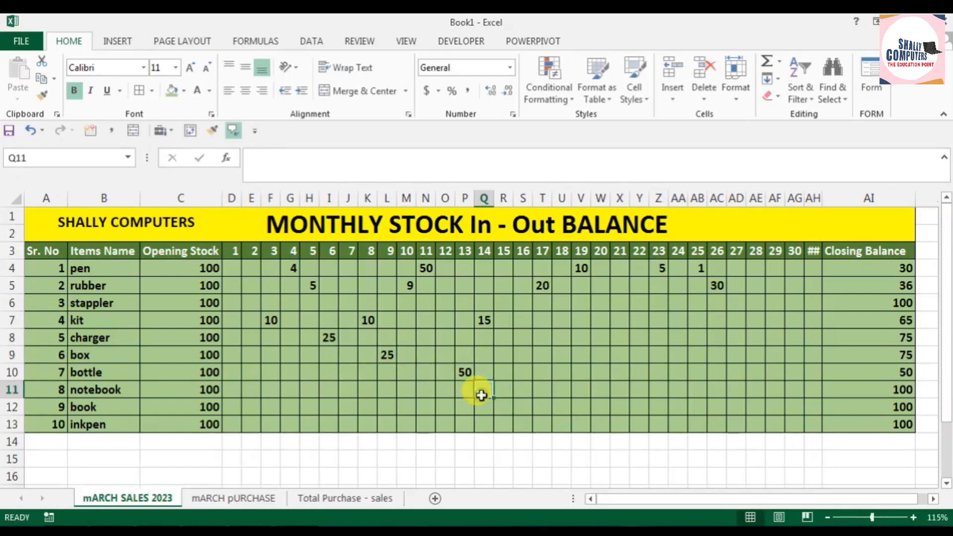
{"action": "type", "text": "50"}
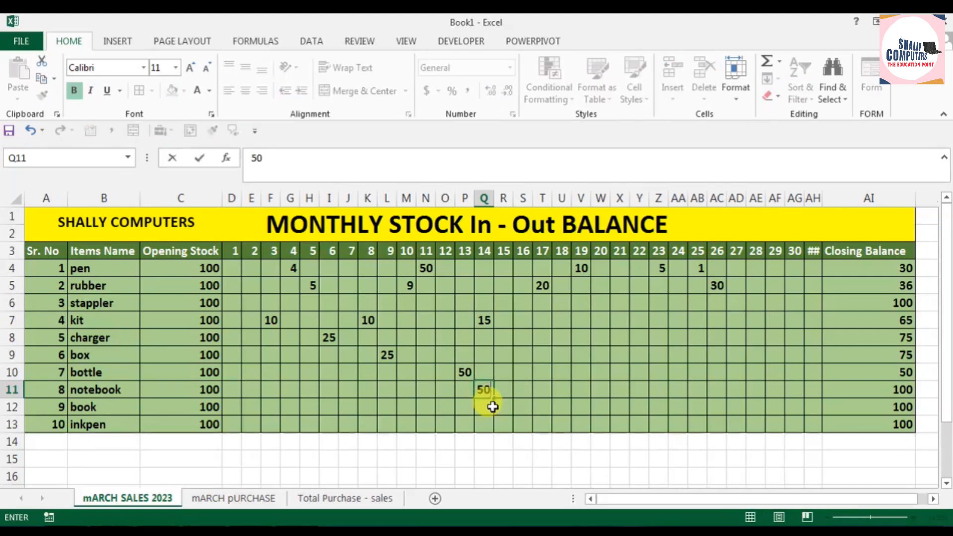
Step: Enter book sales of 50 for day 10 and 20 for day 22
{"action": "left_click", "coordinate": [397, 408]}
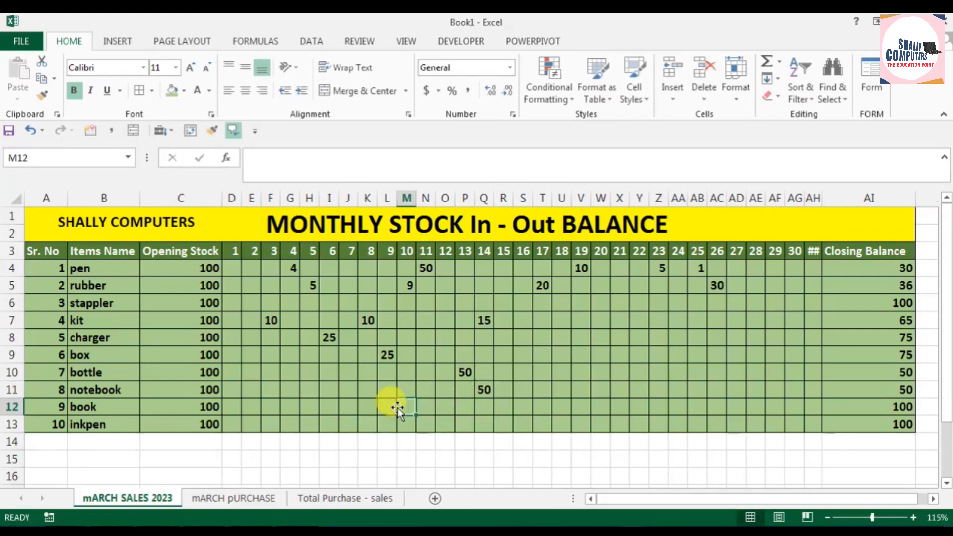
{"action": "type", "text": "50"}
{"action": "left_click", "coordinate": [636, 406]}
{"action": "type", "text": "20"}
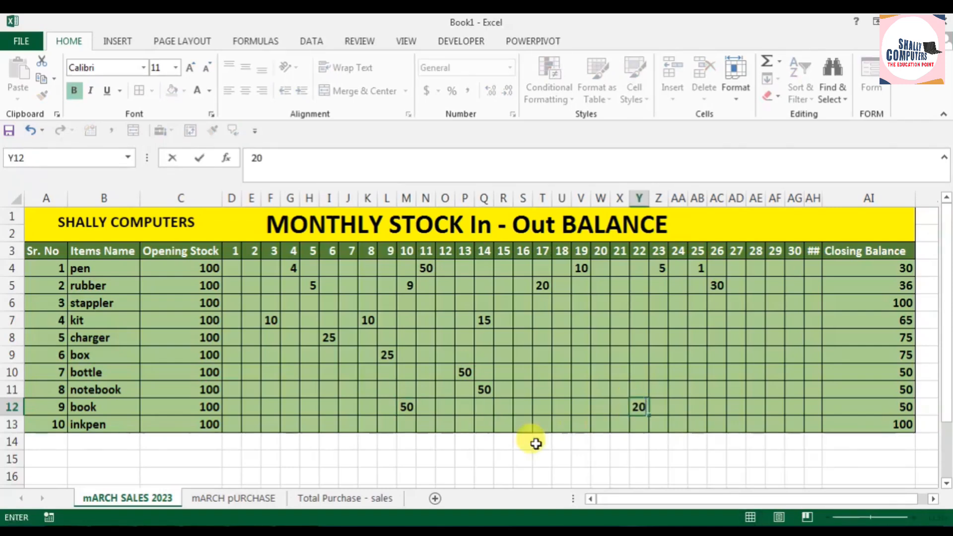
Step: Enter inkpen sales of 20 each for days 5, 17 and 26
{"action": "left_click", "coordinate": [407, 428]}
{"action": "left_click", "coordinate": [311, 424]}
{"action": "type", "text": "2"}
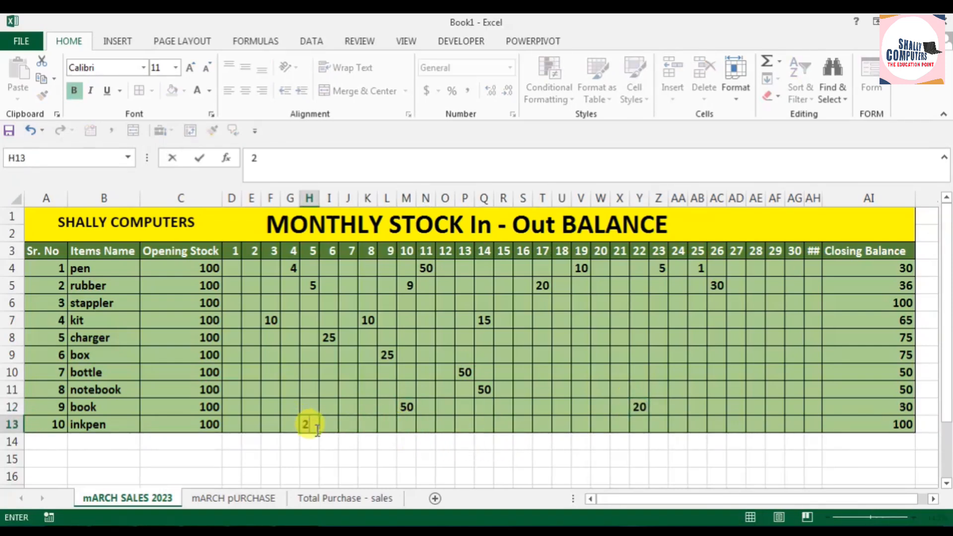
{"action": "type", "text": "0"}
{"action": "left_click", "coordinate": [541, 425]}
{"action": "type", "text": "20"}
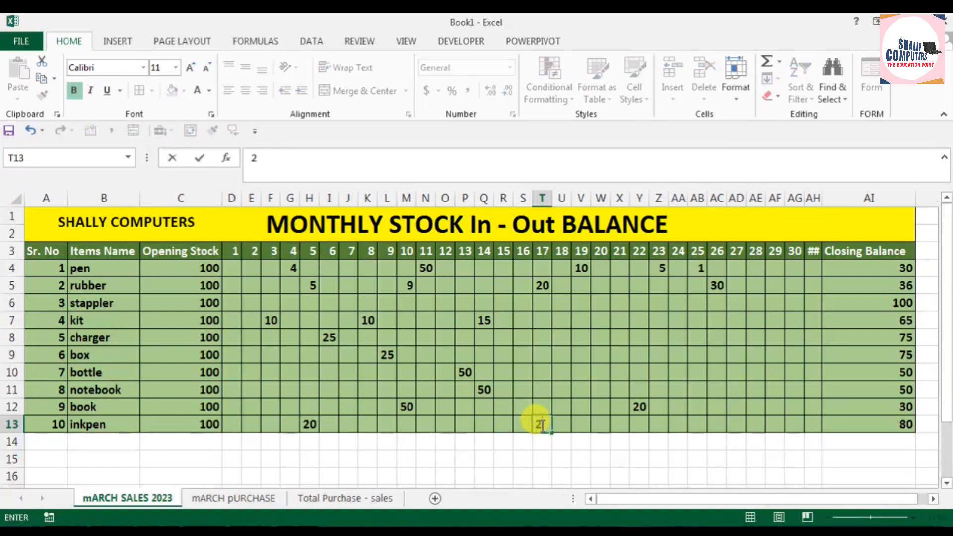
{"action": "left_click", "coordinate": [709, 426]}
{"action": "type", "text": "20"}
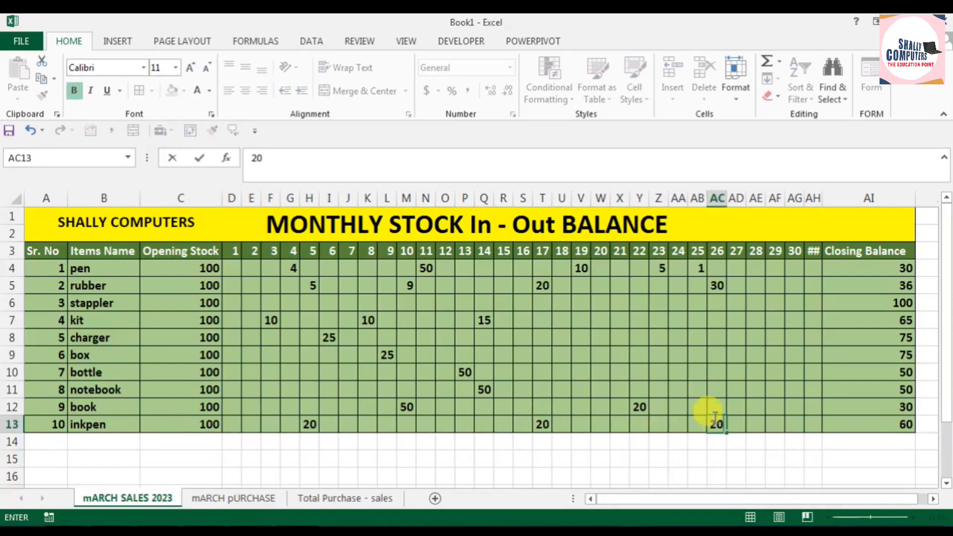
{"action": "left_click", "coordinate": [751, 427]}
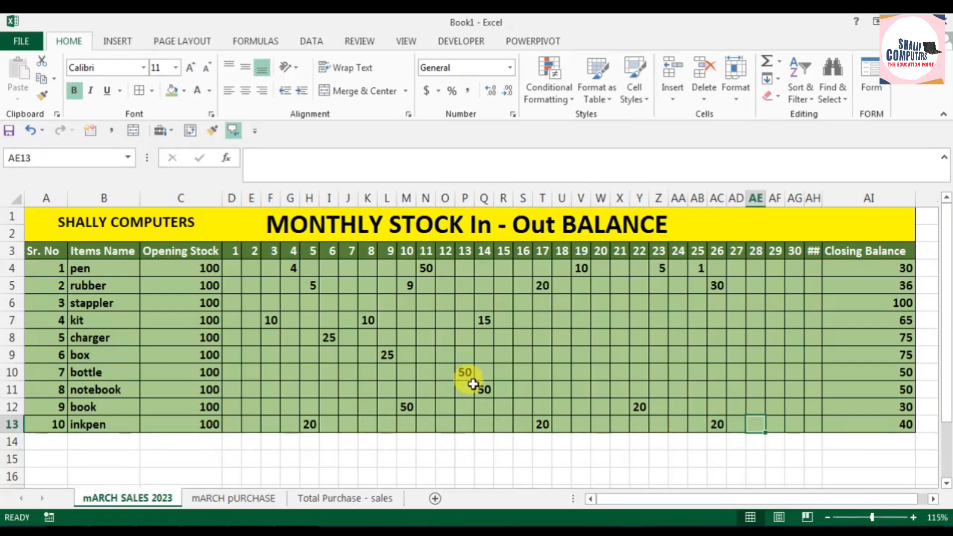
Step: On the Total Purchase - sales sheet, check the Sales count in Month for inkpen and book
{"action": "left_click", "coordinate": [351, 499]}
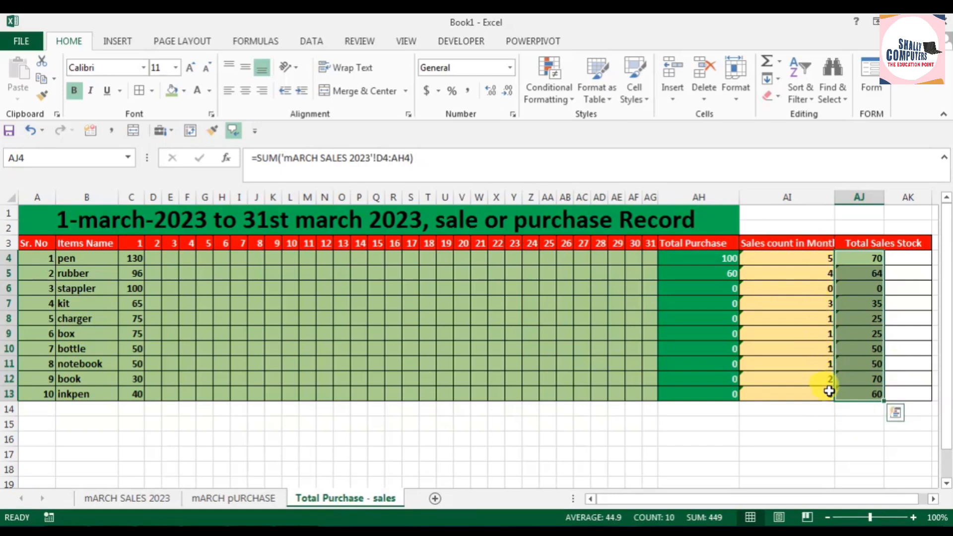
{"action": "left_click", "coordinate": [829, 392]}
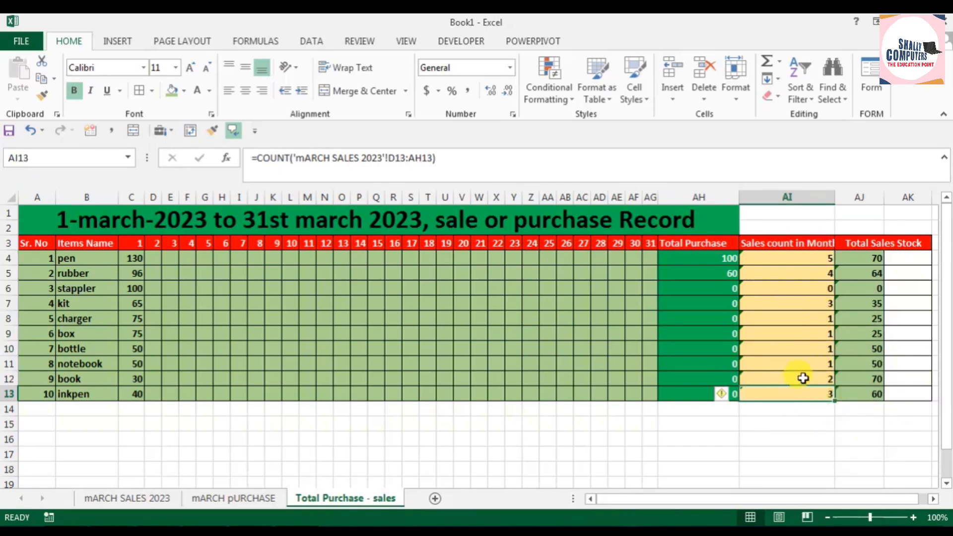
{"action": "left_click", "coordinate": [804, 379]}
Step: On the mARCH SALES 2023 sheet, review the individual sales entries of inkpen, book and notebook
{"action": "left_click", "coordinate": [211, 499]}
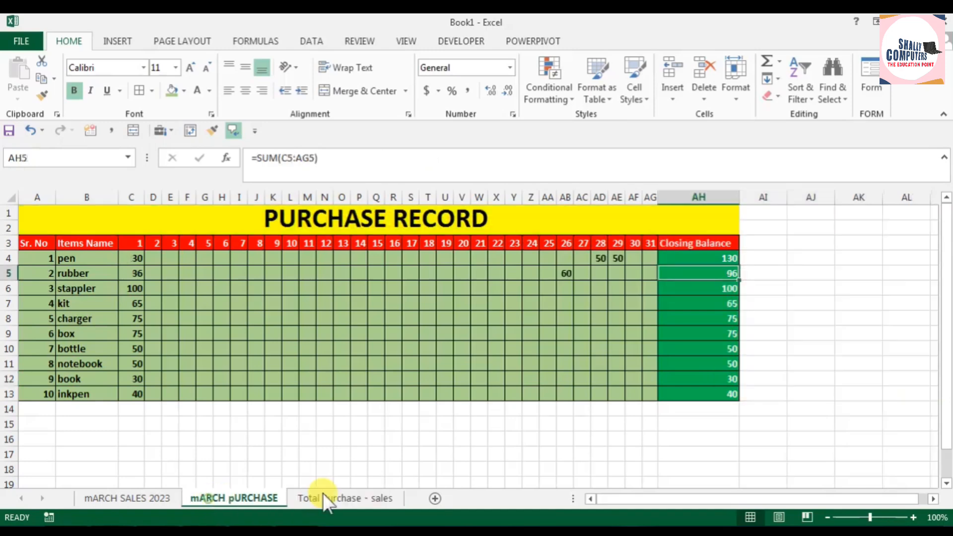
{"action": "left_click", "coordinate": [172, 499]}
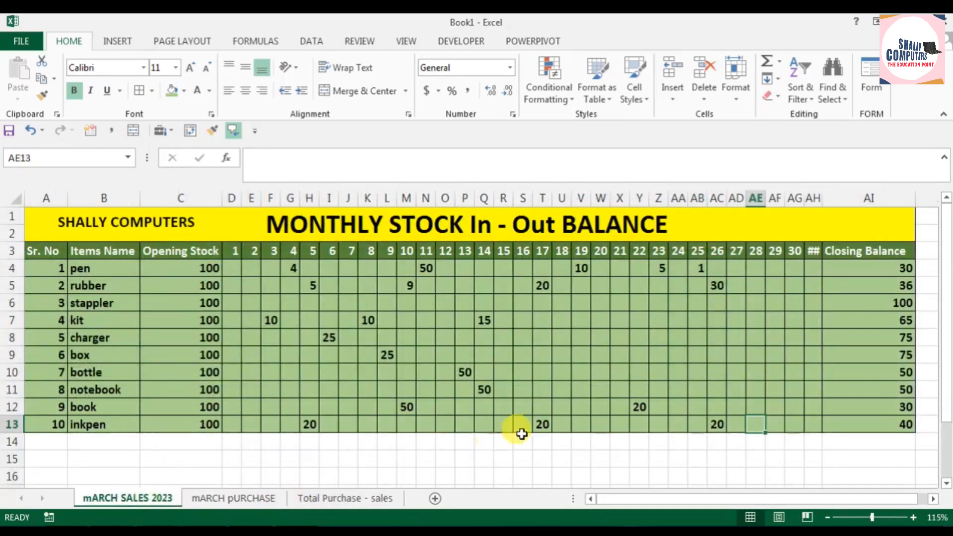
{"action": "left_click", "coordinate": [540, 425]}
{"action": "left_click", "coordinate": [316, 428]}
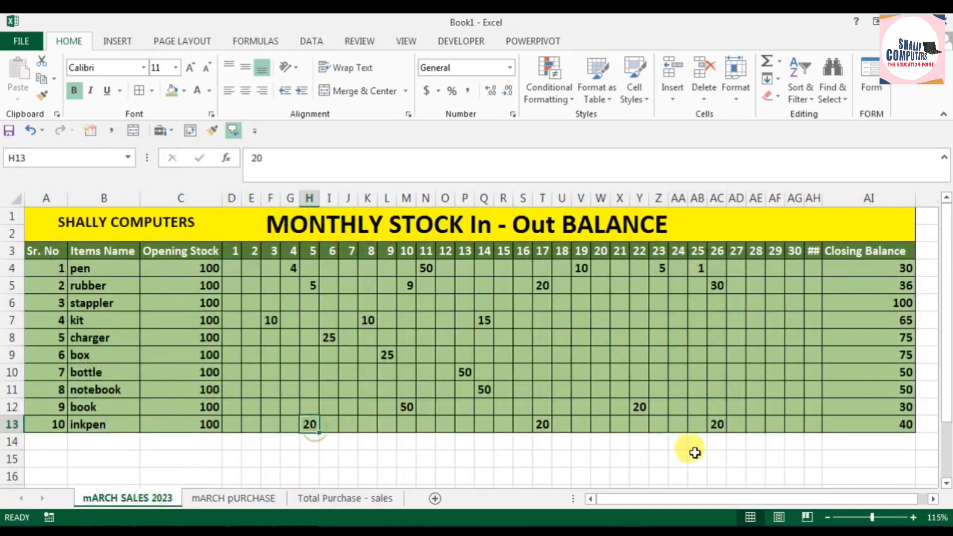
{"action": "left_click", "coordinate": [709, 428]}
{"action": "left_click", "coordinate": [404, 408]}
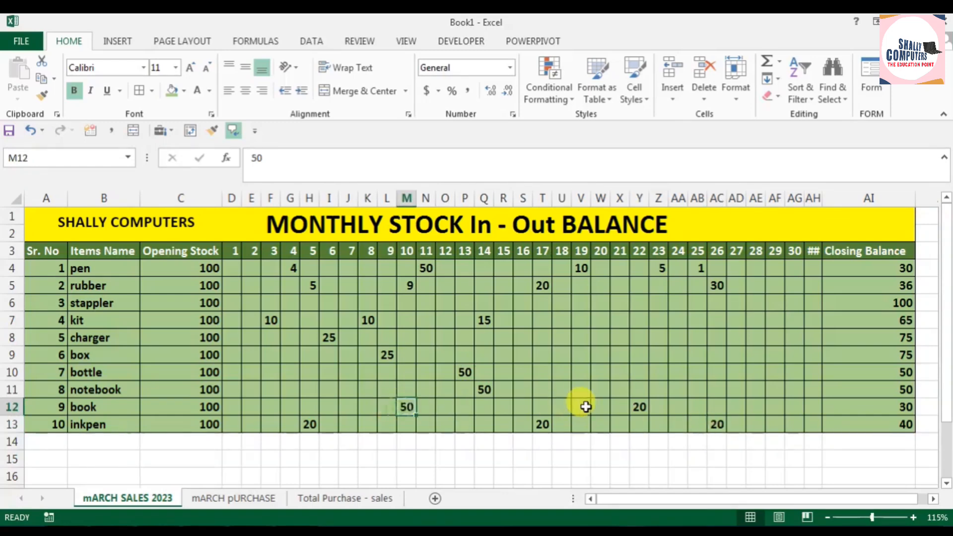
{"action": "left_click", "coordinate": [641, 408]}
{"action": "left_click", "coordinate": [485, 390]}
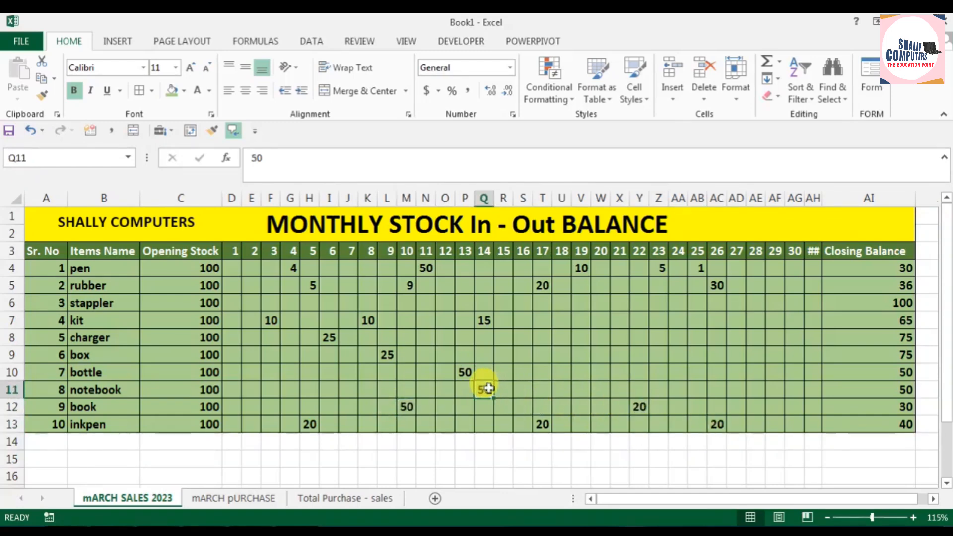
Step: On the Total Purchase - sales sheet, check the notebook's sales count and the pen's Total Sales Stock
{"action": "left_click", "coordinate": [346, 497]}
{"action": "left_click", "coordinate": [817, 364]}
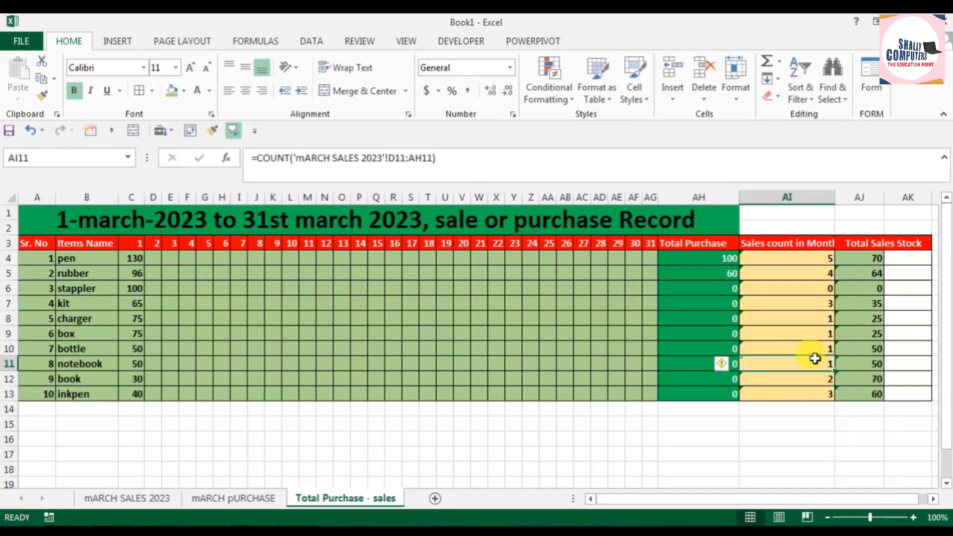
{"action": "left_click", "coordinate": [872, 260]}
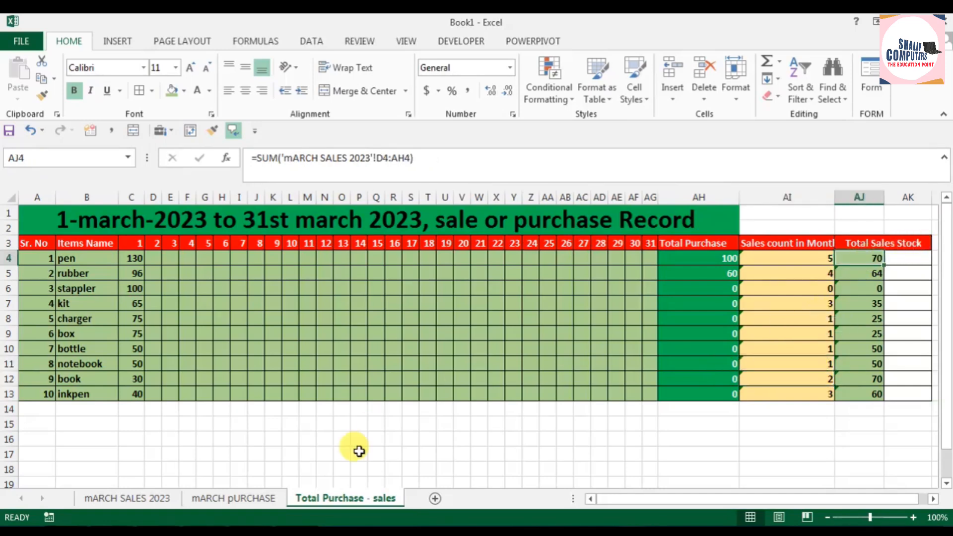
Step: Compare the stappler's daily row on the mARCH SALES 2023 sheet with its sales count and total on the summary sheet
{"action": "left_click", "coordinate": [147, 497]}
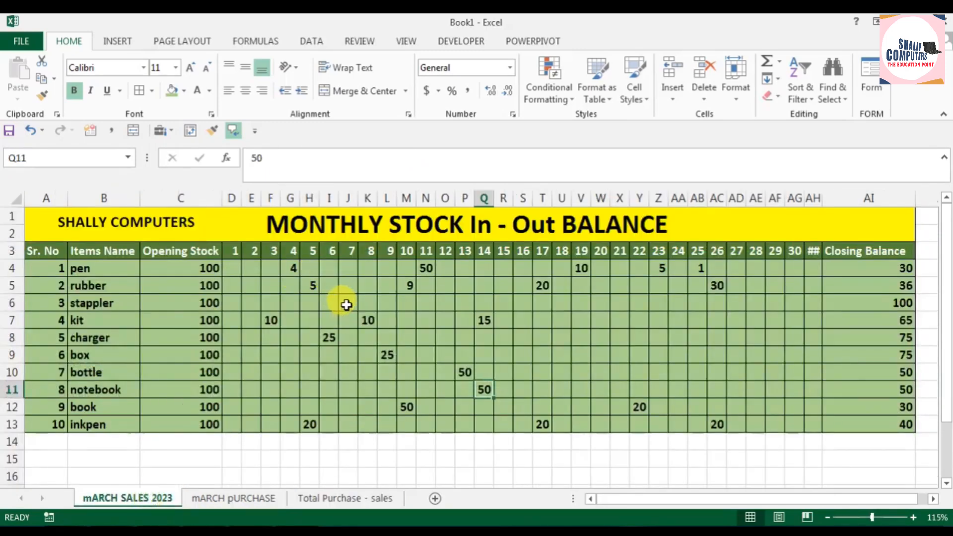
{"action": "left_click_drag", "start_coordinate": [814, 303], "coordinate": [229, 304]}
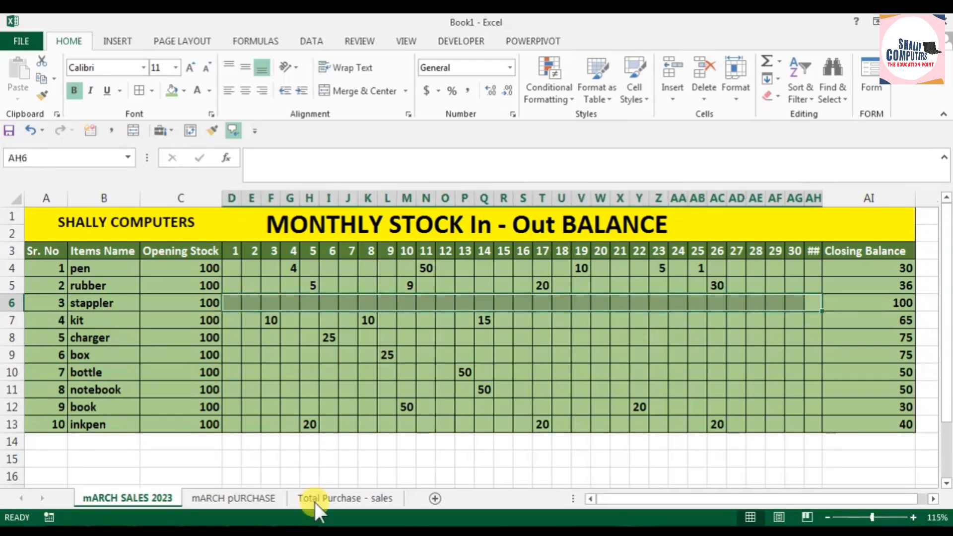
{"action": "left_click", "coordinate": [330, 498]}
{"action": "left_click_drag", "start_coordinate": [844, 289], "coordinate": [811, 288]}
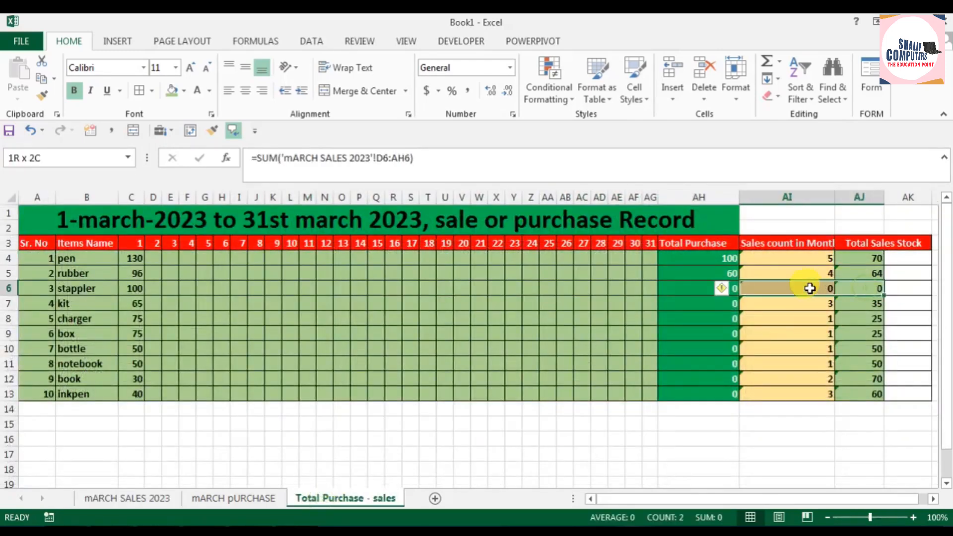
Step: On the mARCH SALES 2023 sheet, enter a stappler sale of 77 for day 20
{"action": "left_click", "coordinate": [232, 499]}
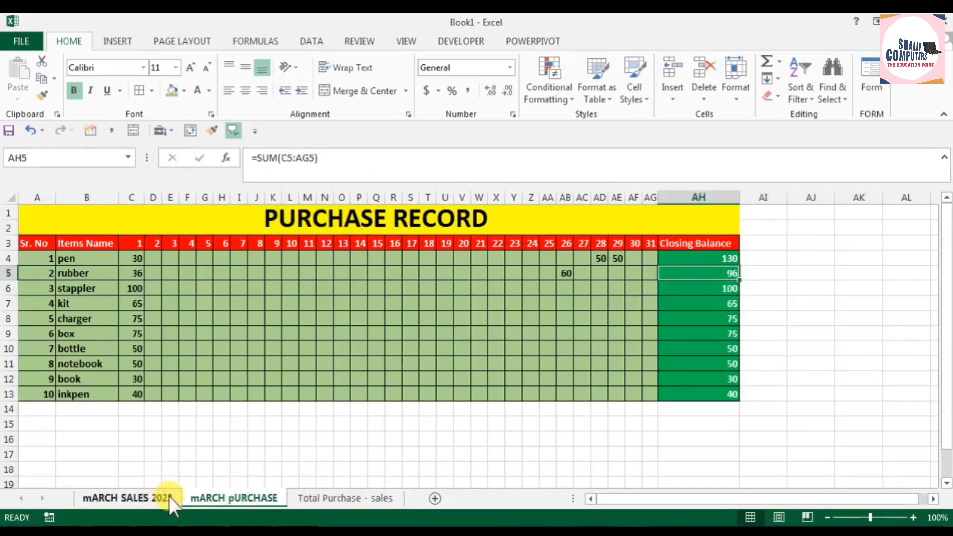
{"action": "left_click", "coordinate": [149, 498]}
{"action": "left_click", "coordinate": [596, 304]}
{"action": "type", "text": "77"}
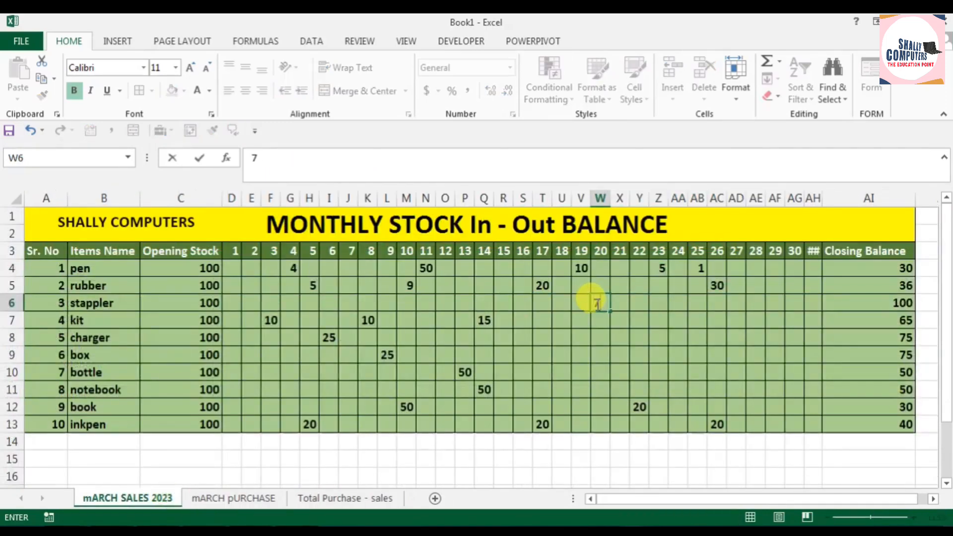
{"action": "left_click", "coordinate": [676, 349]}
Step: On the Total Purchase - sales sheet, check the stappler's sales count and Total Sales Stock
{"action": "left_click", "coordinate": [373, 487]}
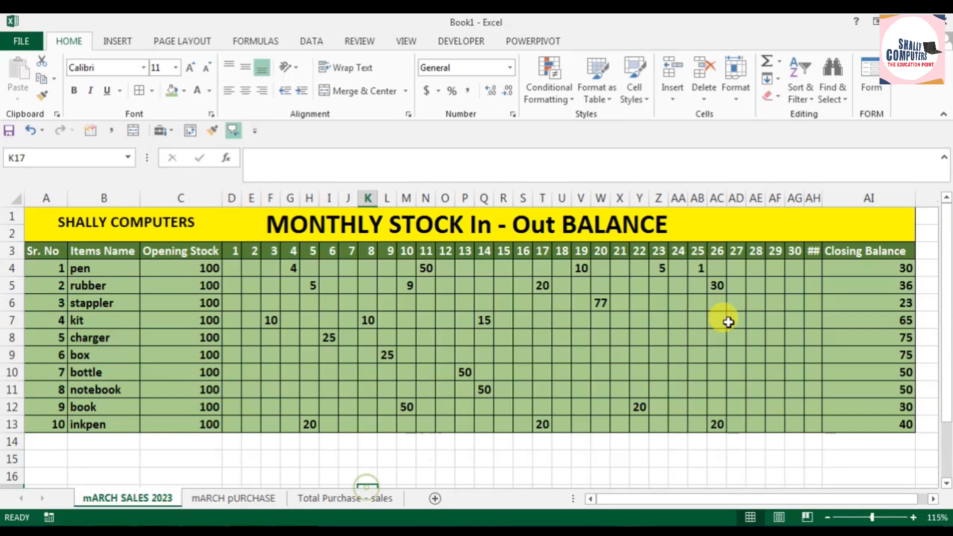
{"action": "left_click", "coordinate": [384, 499]}
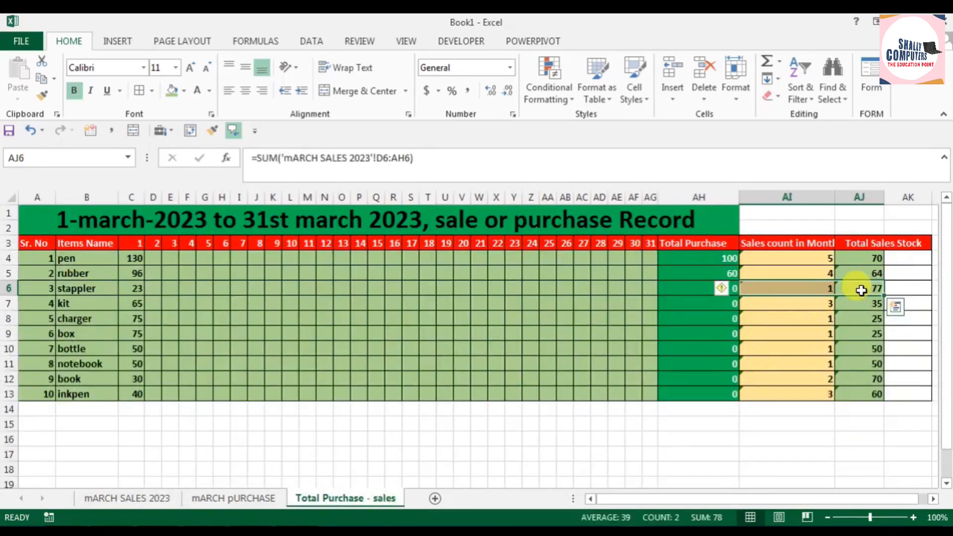
{"action": "left_click", "coordinate": [862, 290]}
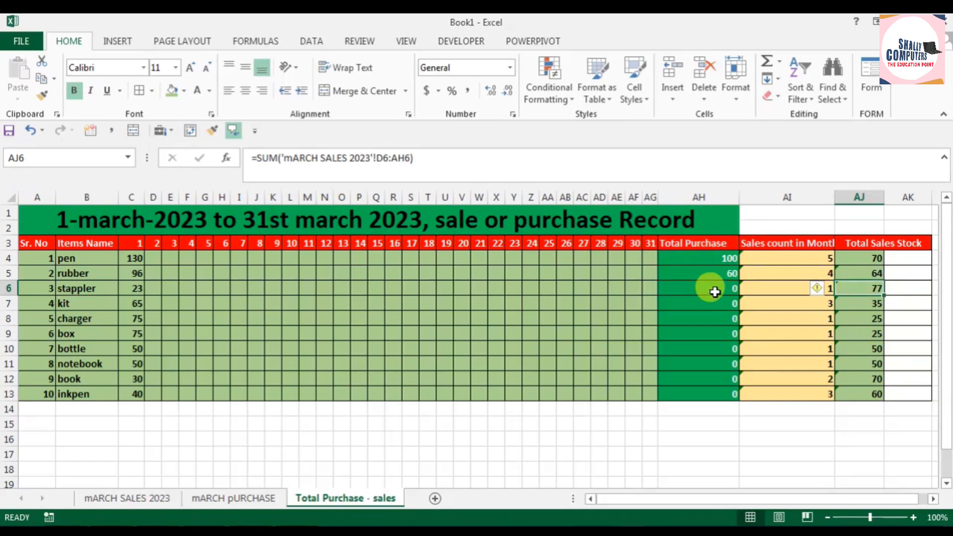
Step: On the mARCH pURCHASE sheet, copy the pen's day 29 purchase of 50 down to the inkpen row
{"action": "left_click", "coordinate": [204, 499]}
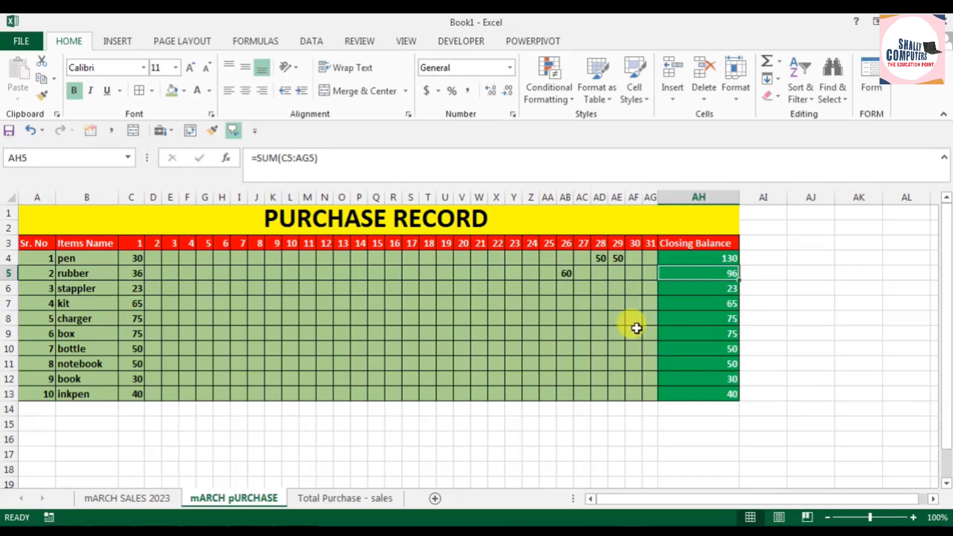
{"action": "left_click", "coordinate": [617, 257]}
{"action": "left_click_drag", "start_coordinate": [625, 265], "coordinate": [616, 393]}
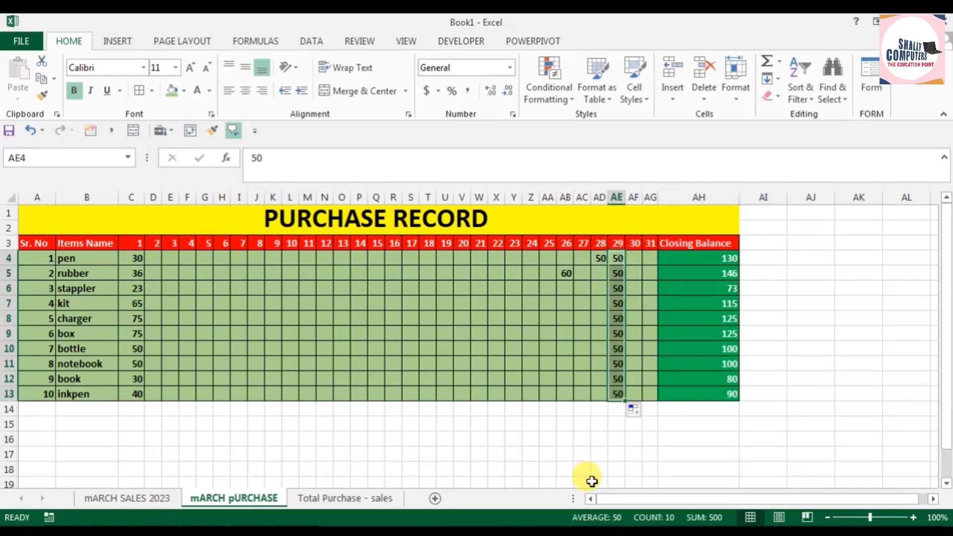
Step: On the mARCH pURCHASE sheet, copy the rubber's day 26 purchase of 60 down to the inkpen row
{"action": "left_click", "coordinate": [567, 273]}
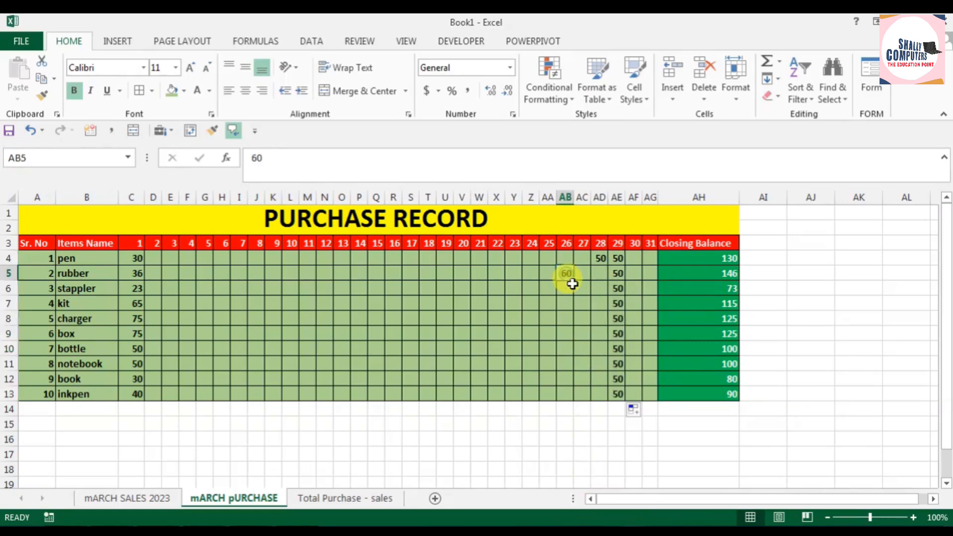
{"action": "left_click_drag", "start_coordinate": [573, 284], "coordinate": [575, 395]}
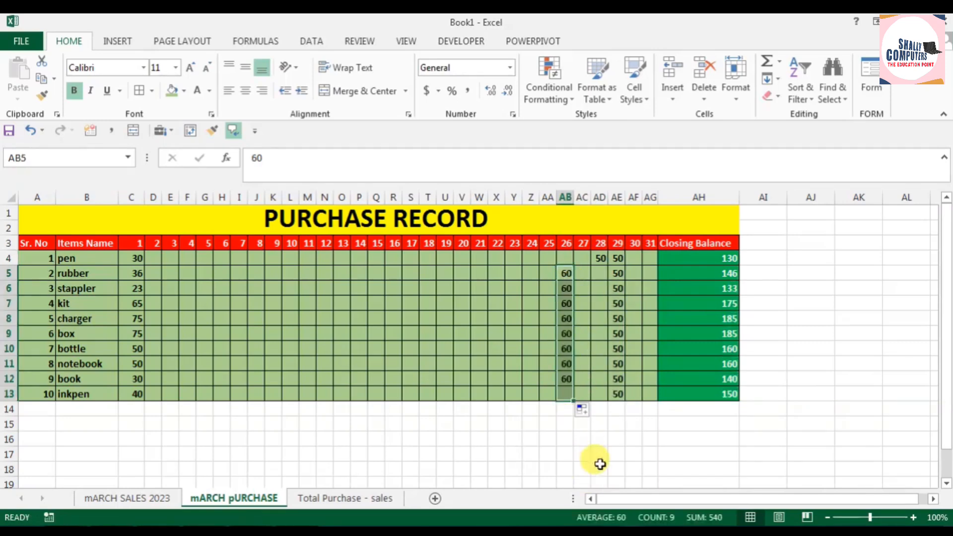
Step: Enter day 23 purchases of 45 for box, 85 for bottle, 12 for notebook, 65 for book and 8 for inkpen
{"action": "left_click", "coordinate": [511, 334]}
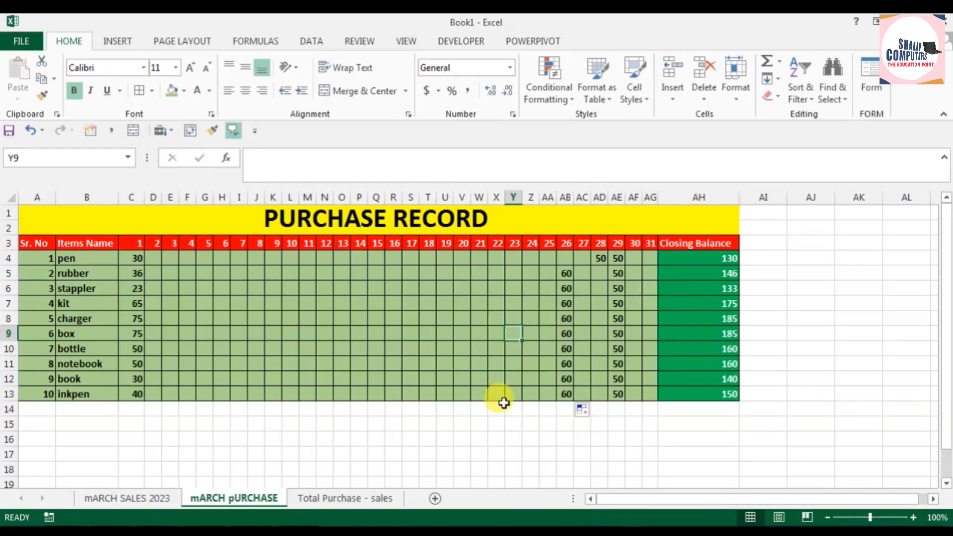
{"action": "type", "text": "45"}
{"action": "key", "text": "Return"}
{"action": "type", "text": "85"}
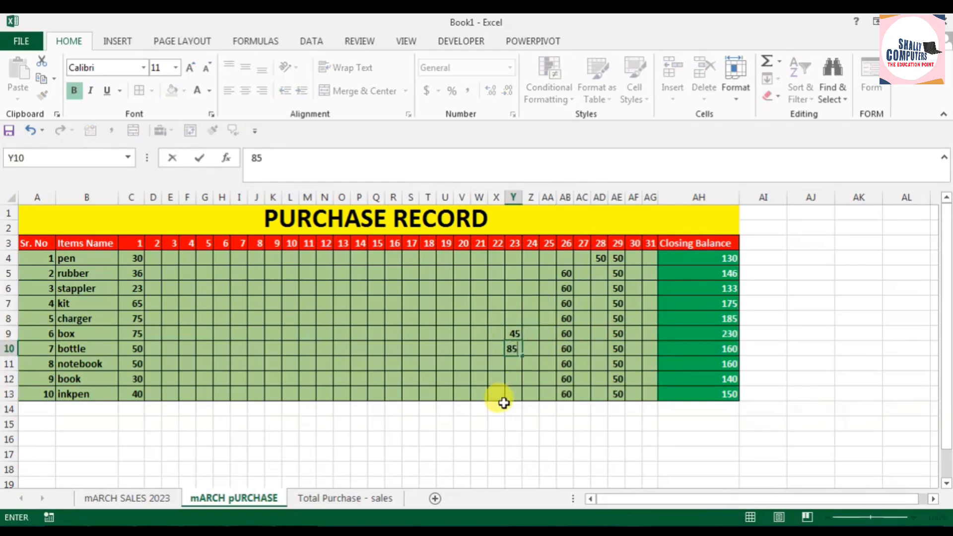
{"action": "key", "text": "Return"}
{"action": "type", "text": "12"}
{"action": "key", "text": "Return"}
{"action": "type", "text": "65"}
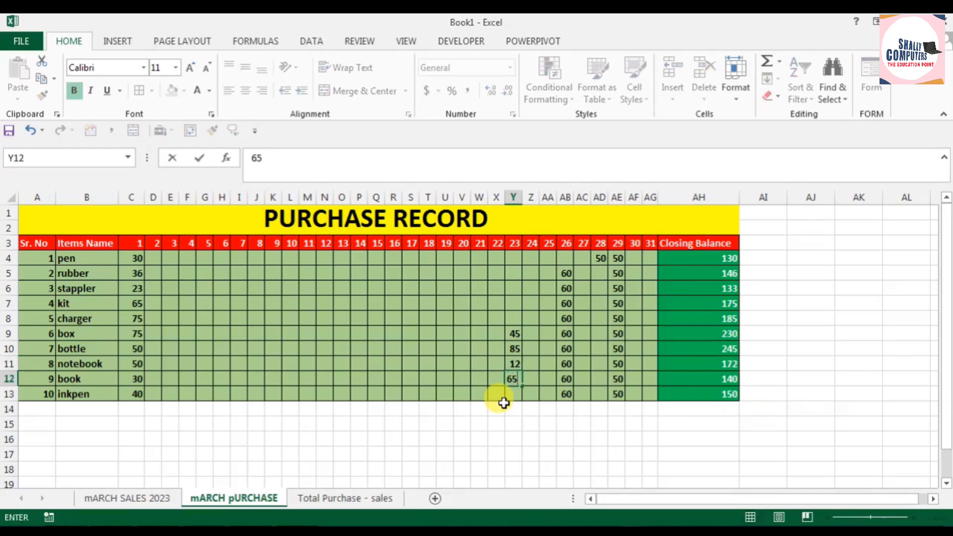
{"action": "key", "text": "Return"}
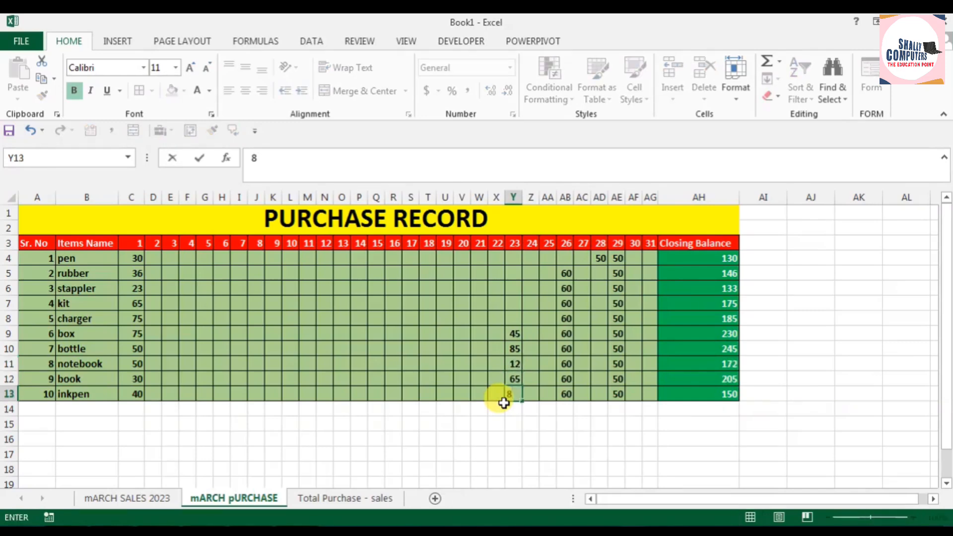
{"action": "left_click", "coordinate": [464, 376]}
Step: Compare the daily entries on the mARCH pURCHASE sheet with the Total Purchase column on the Total Purchase - sales sheet
{"action": "left_click", "coordinate": [352, 497]}
{"action": "left_click", "coordinate": [233, 498]}
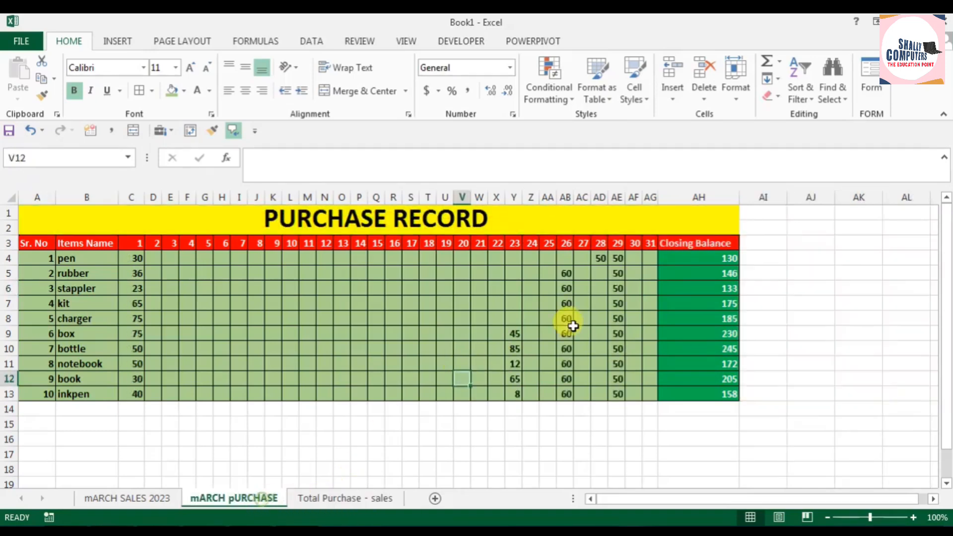
{"action": "scroll", "coordinate": [571, 324], "scroll_direction": "up", "scroll_amount": 3}
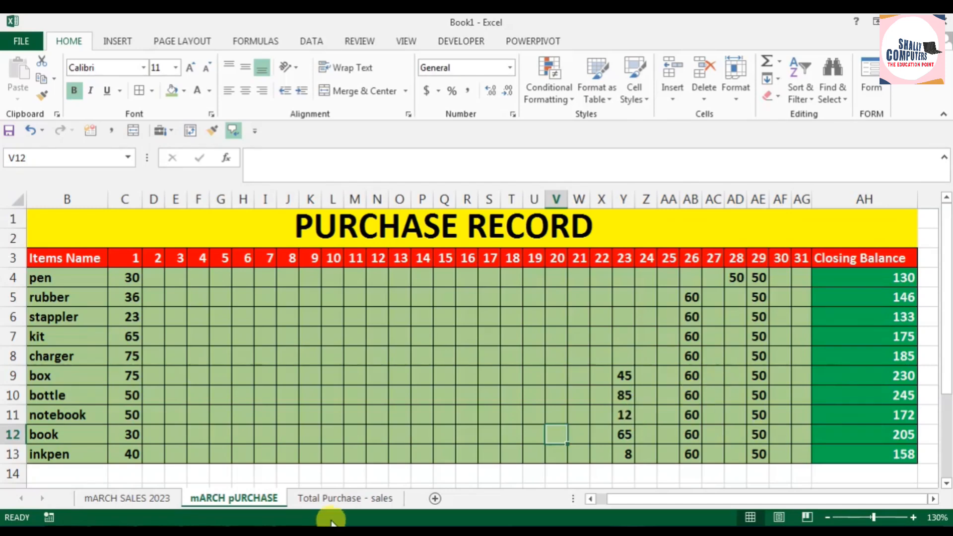
{"action": "left_click", "coordinate": [354, 498]}
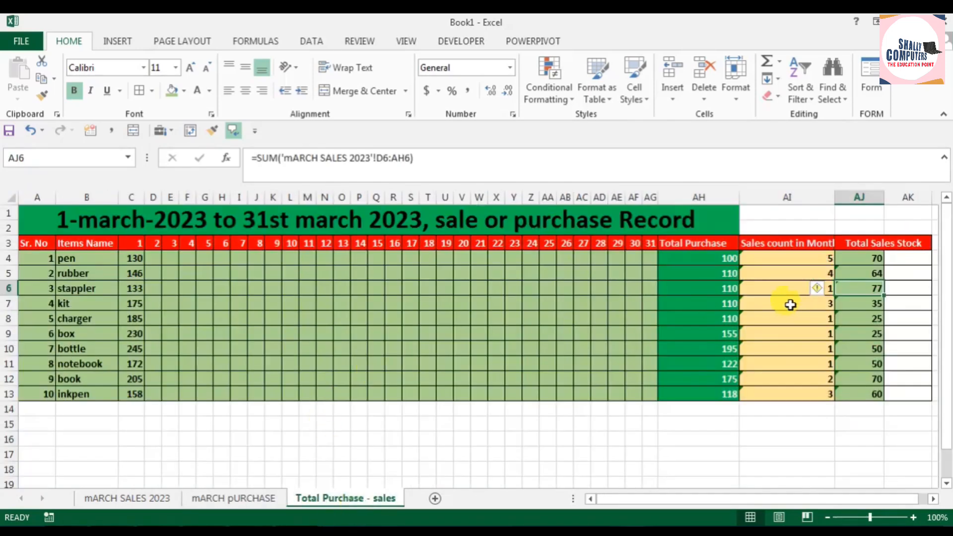
{"action": "scroll", "coordinate": [742, 337], "scroll_direction": "up", "scroll_amount": 1}
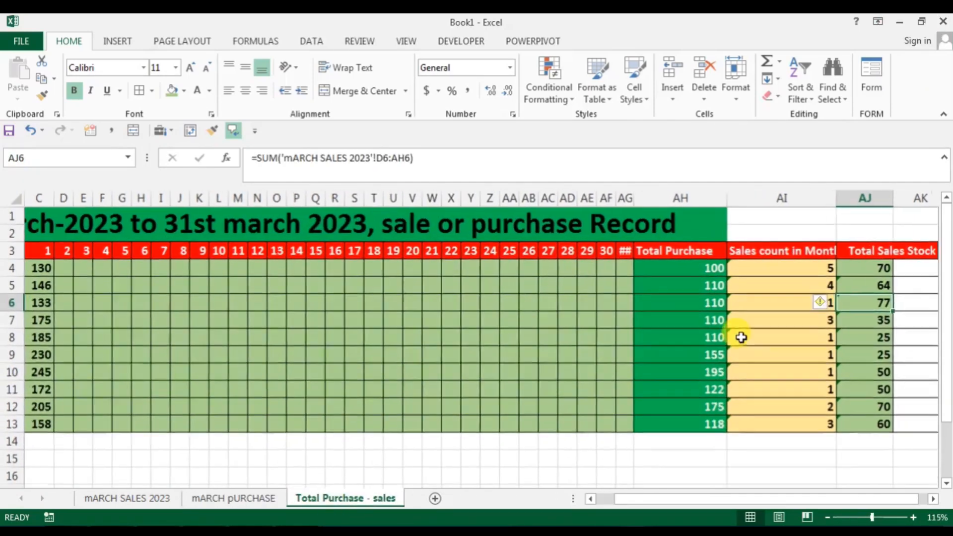